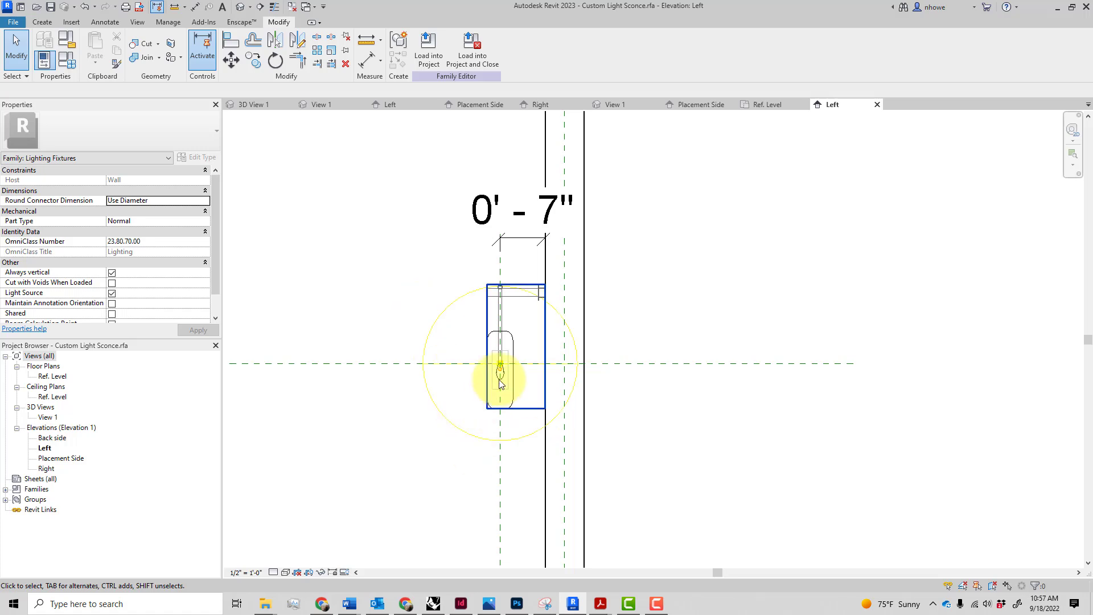
# Load the Custom Light Sconce family into Test Room.rvt and place one sconce on the long masonry wall in the 3D view.
pyautogui.click(425, 63)
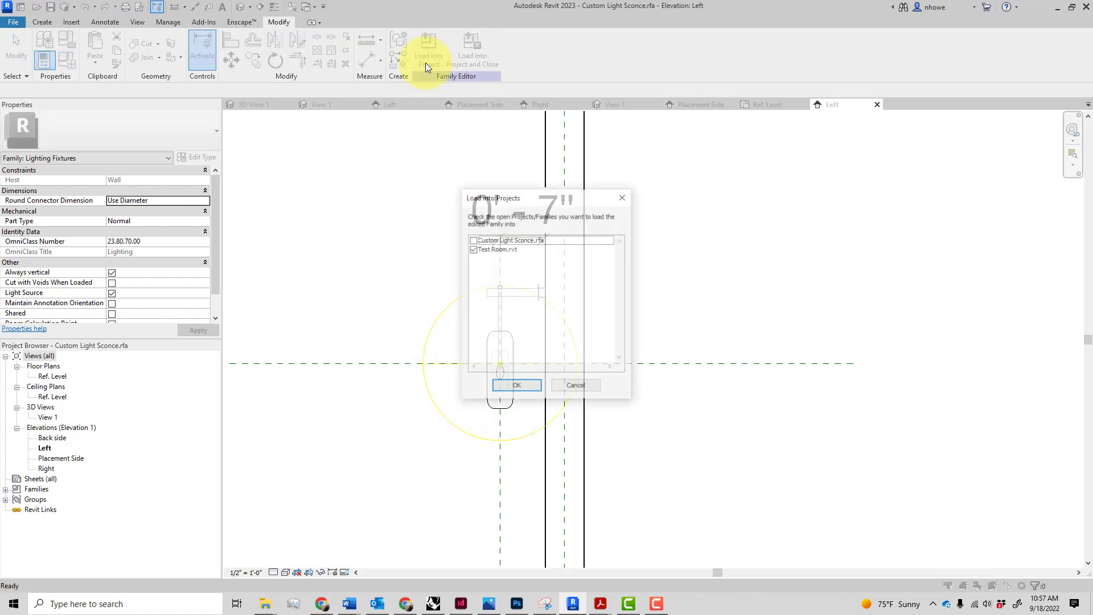
pyautogui.click(518, 387)
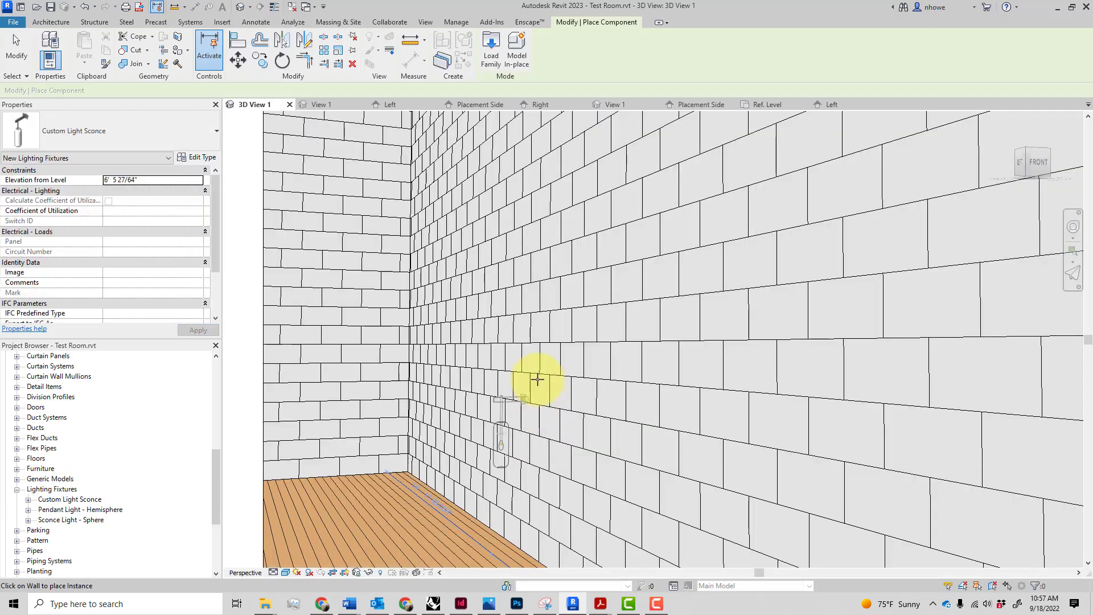
pyautogui.click(546, 267)
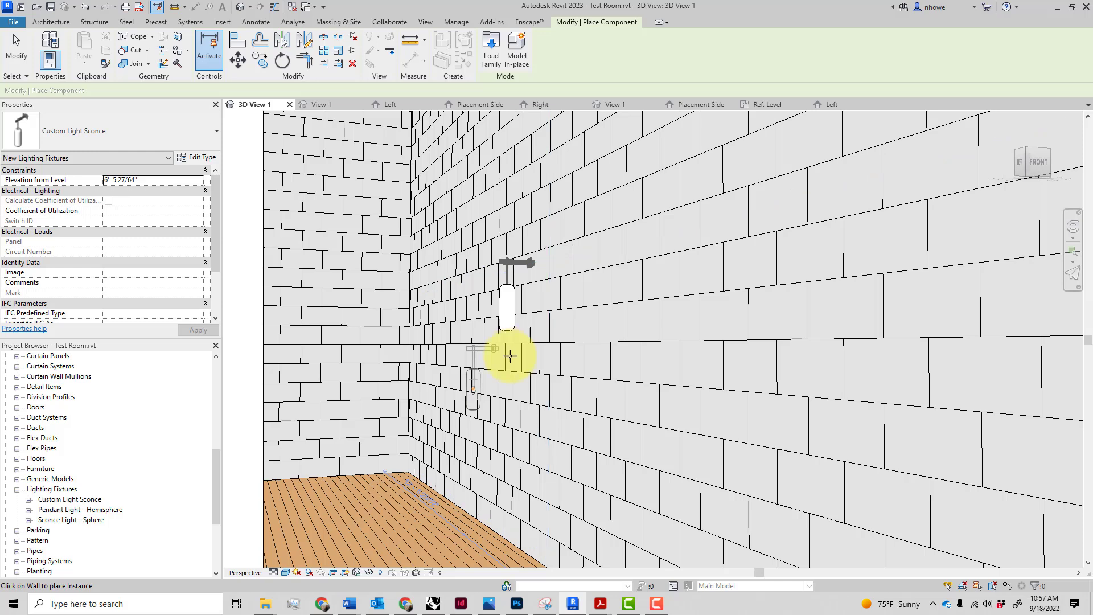
pyautogui.press('Escape')
pyautogui.press('Escape')
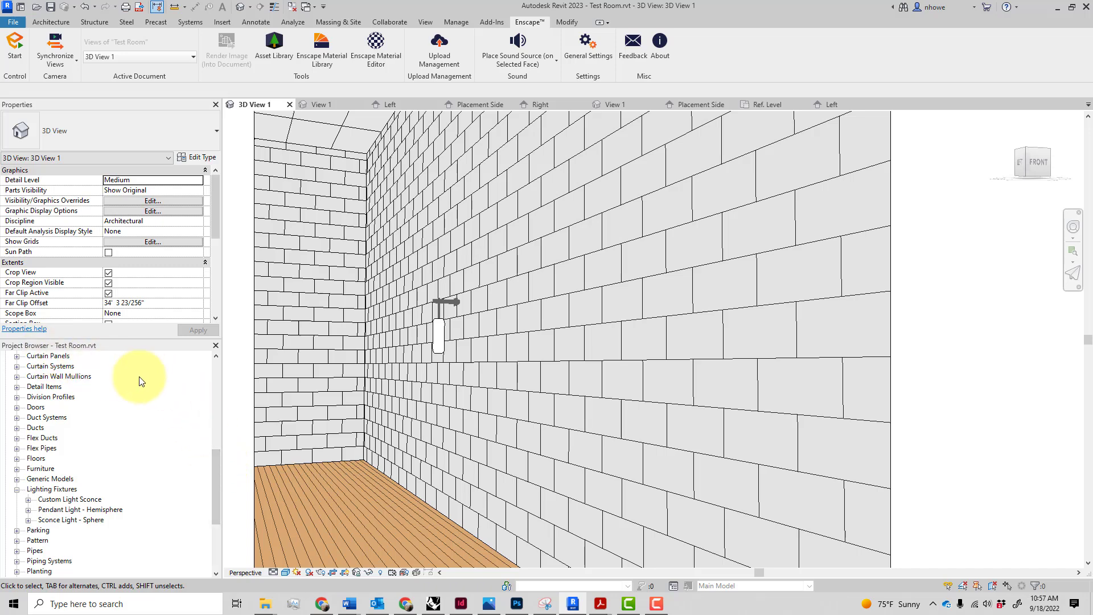
pyautogui.scroll(1, 114, 376)
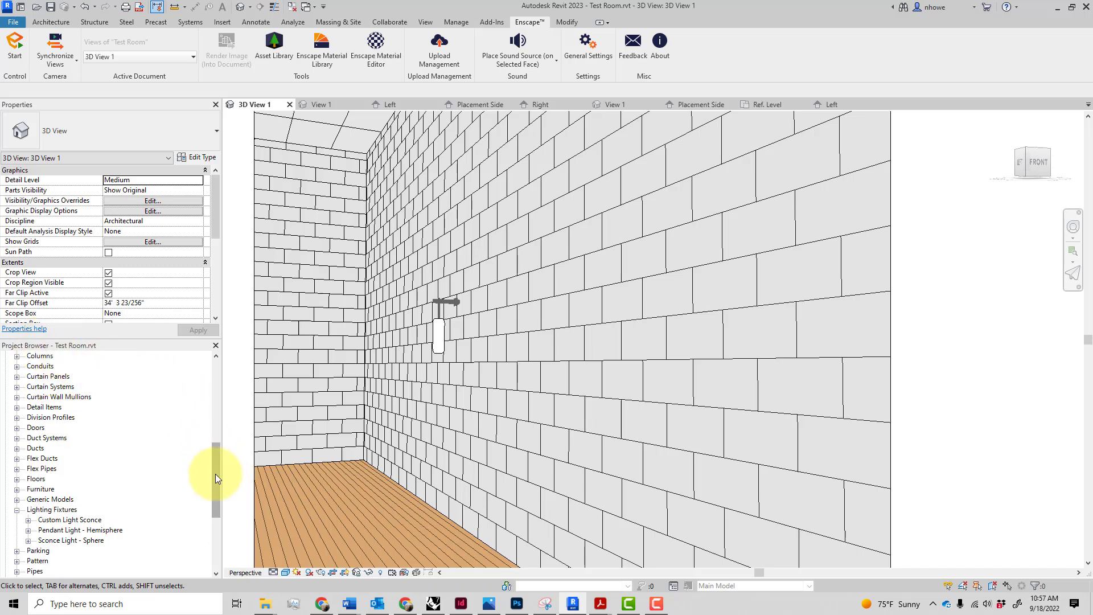
pyautogui.moveTo(215, 466); pyautogui.dragTo(220, 490)
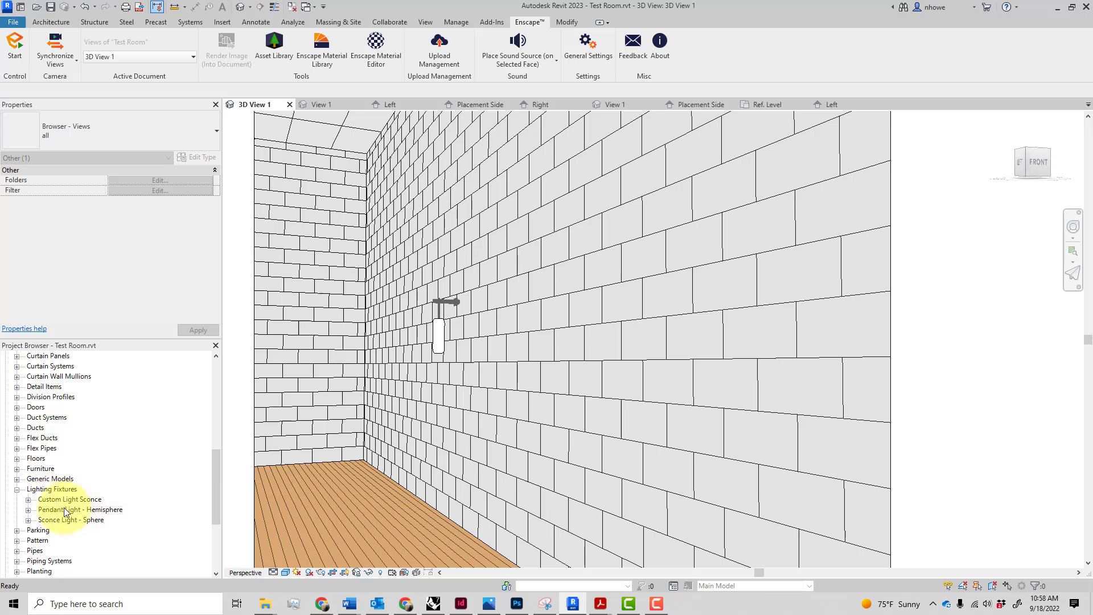
pyautogui.click(438, 344)
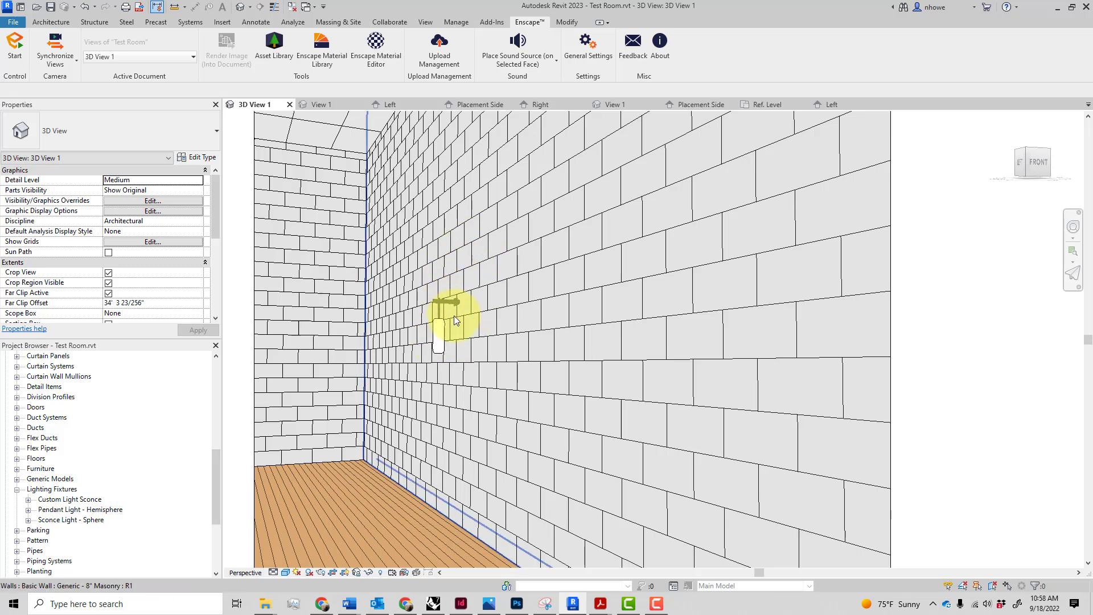
pyautogui.scroll(2, 455, 320)
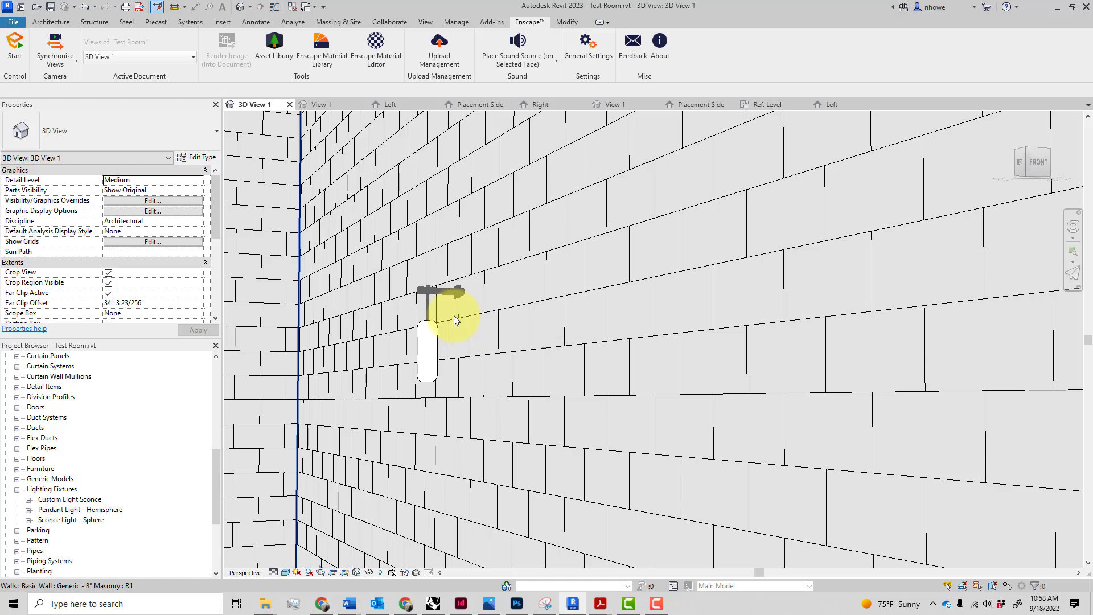
# Start the Enscape rendering, examine the wall sconce's shade, light and shadows up close, and close the rendering window.
pyautogui.click(16, 48)
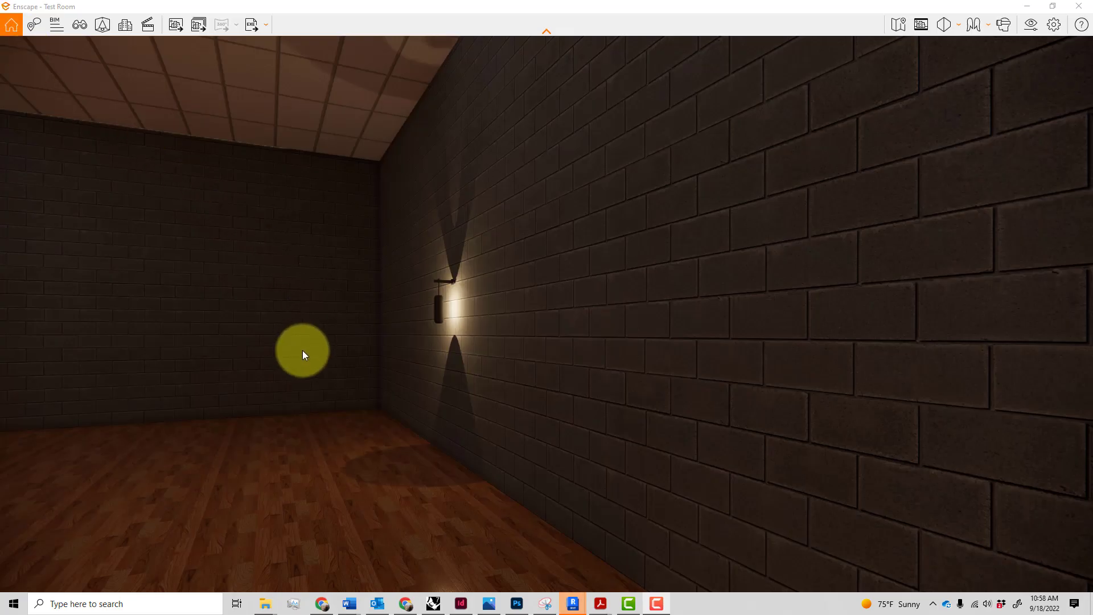
pyautogui.scroll(3, 435, 333)
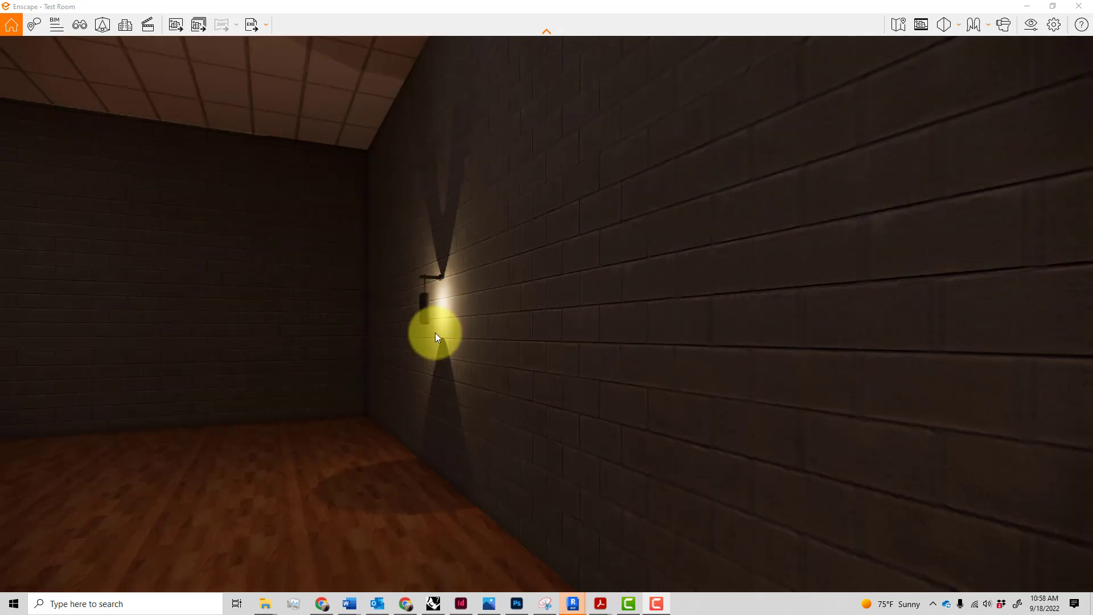
pyautogui.scroll(1, 409, 334)
pyautogui.moveTo(431, 358)
pyautogui.mouseDown(button='middle')
pyautogui.moveTo(546, 349)
pyautogui.moveTo(447, 358)
pyautogui.mouseUp(button='middle')
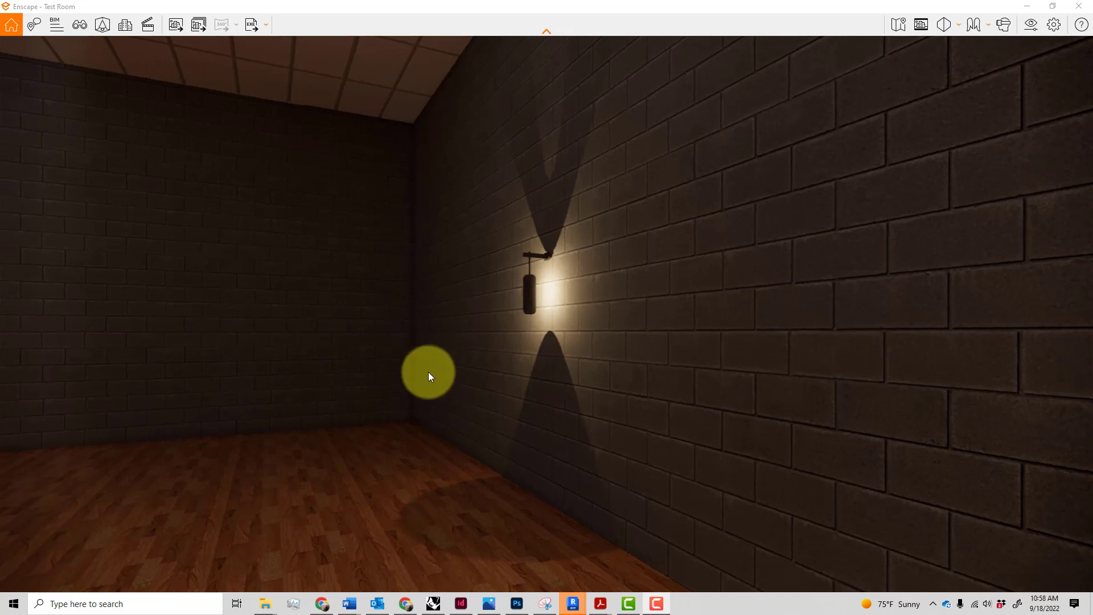
pyautogui.scroll(1, 524, 327)
pyautogui.scroll(3, 523, 327)
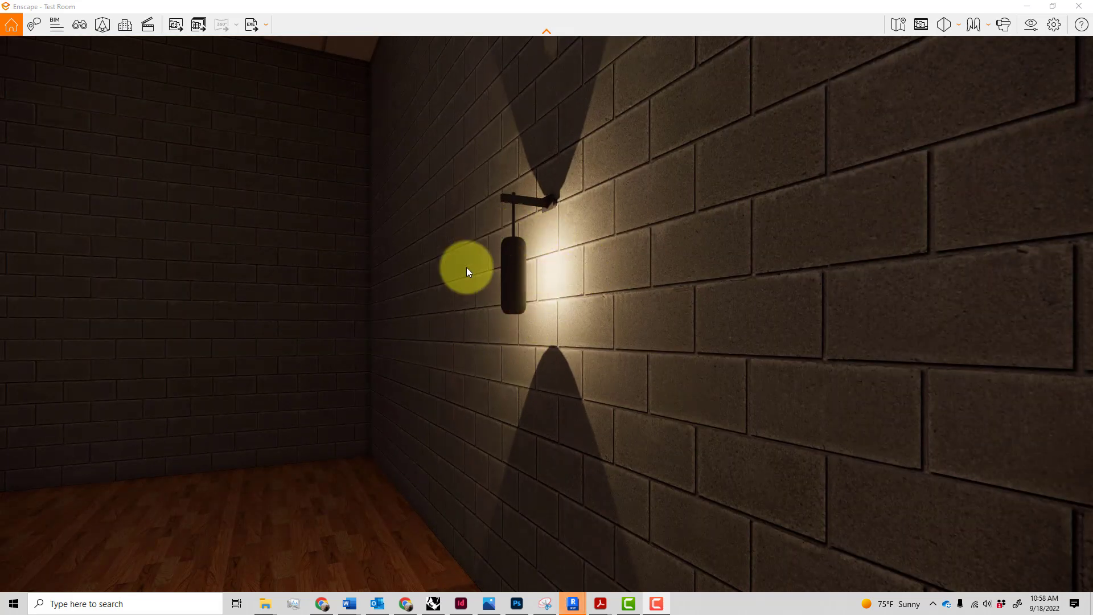
pyautogui.moveTo(487, 268); pyautogui.dragTo(578, 241, button='middle')
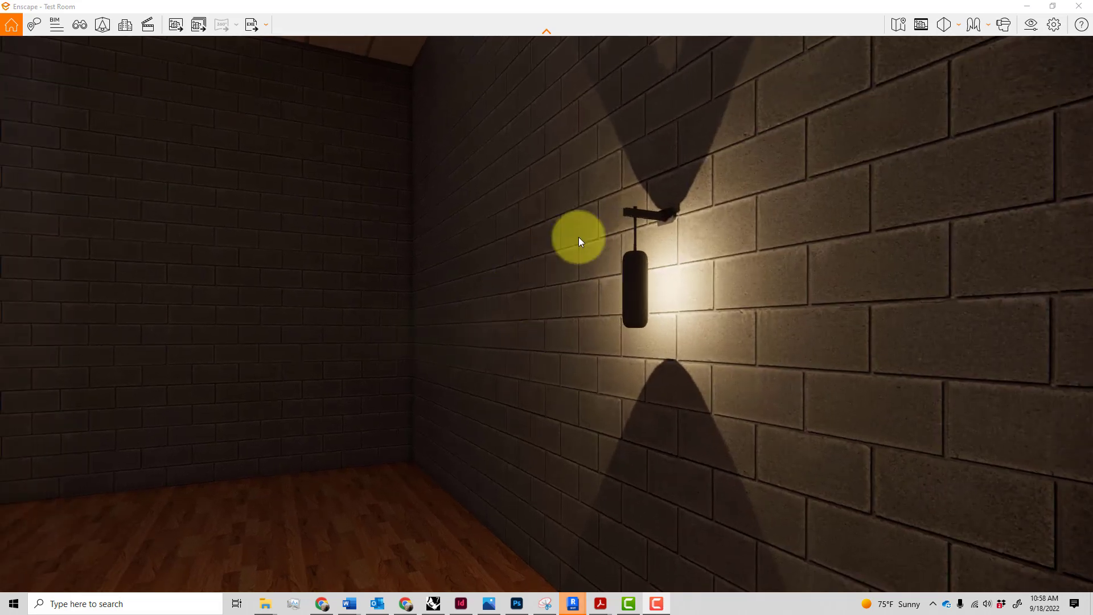
pyautogui.scroll(3, 658, 273)
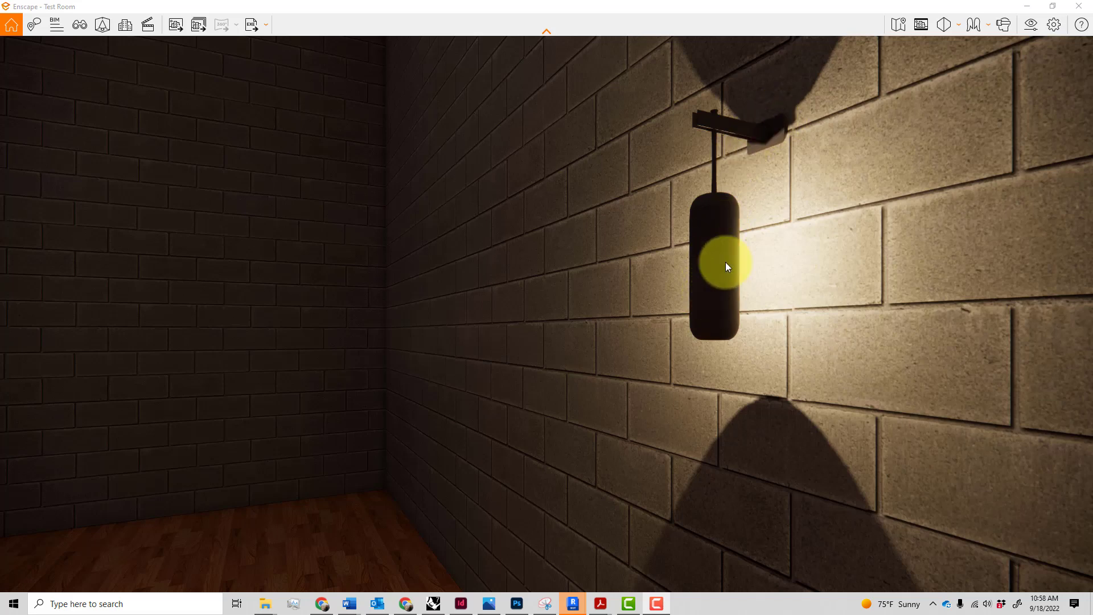
pyautogui.scroll(-3, 747, 147)
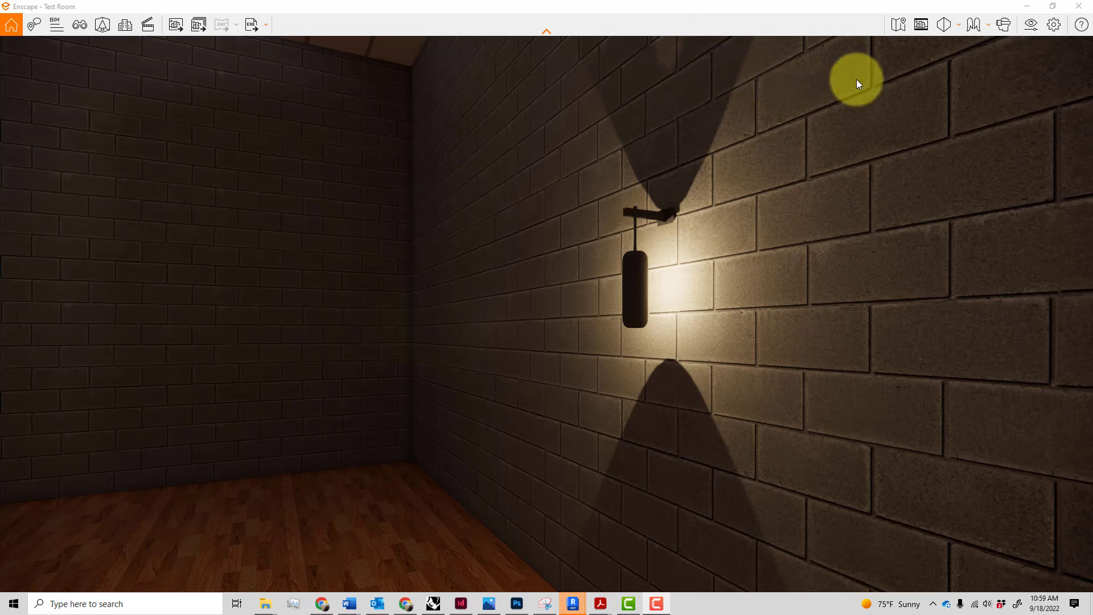
pyautogui.click(1080, 8)
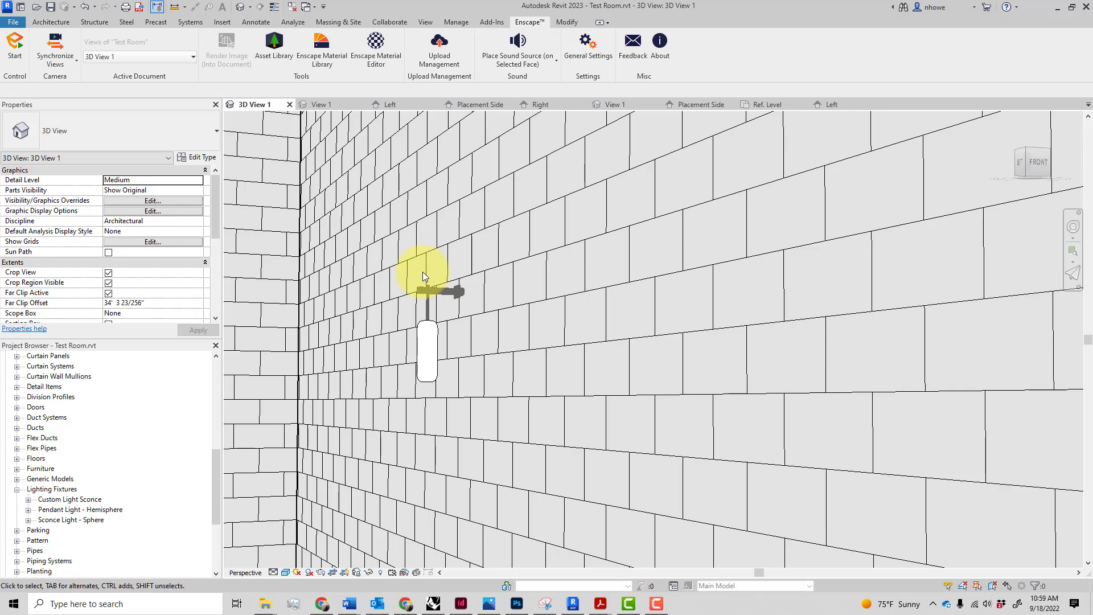
# Select the placed sconce and review its type properties for material settings without making changes.
pyautogui.scroll(2, 422, 271)
pyautogui.scroll(-2, 423, 271)
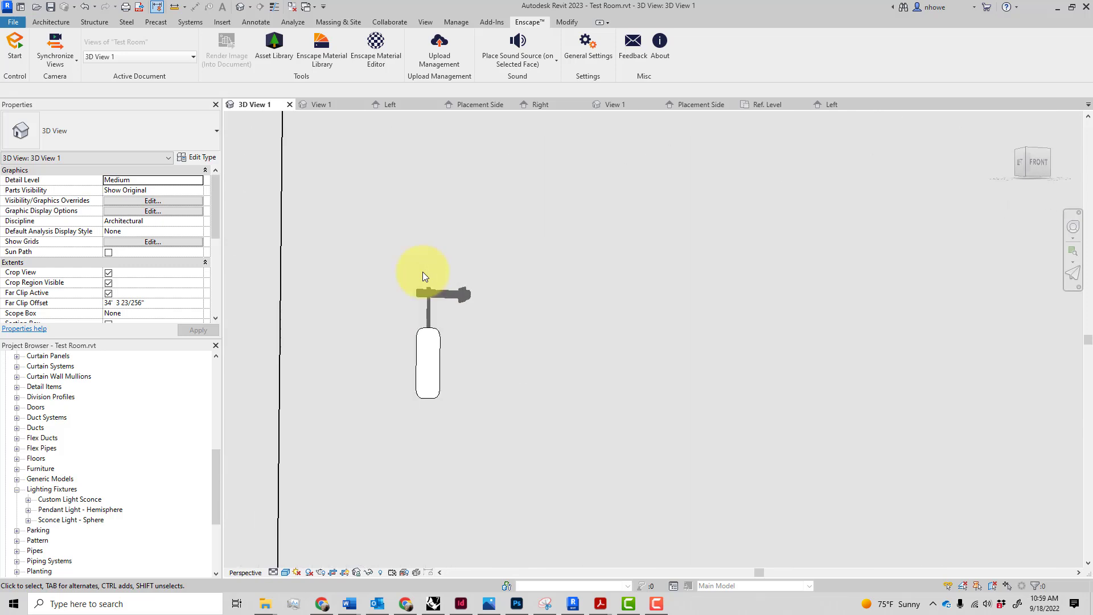
pyautogui.click(426, 329)
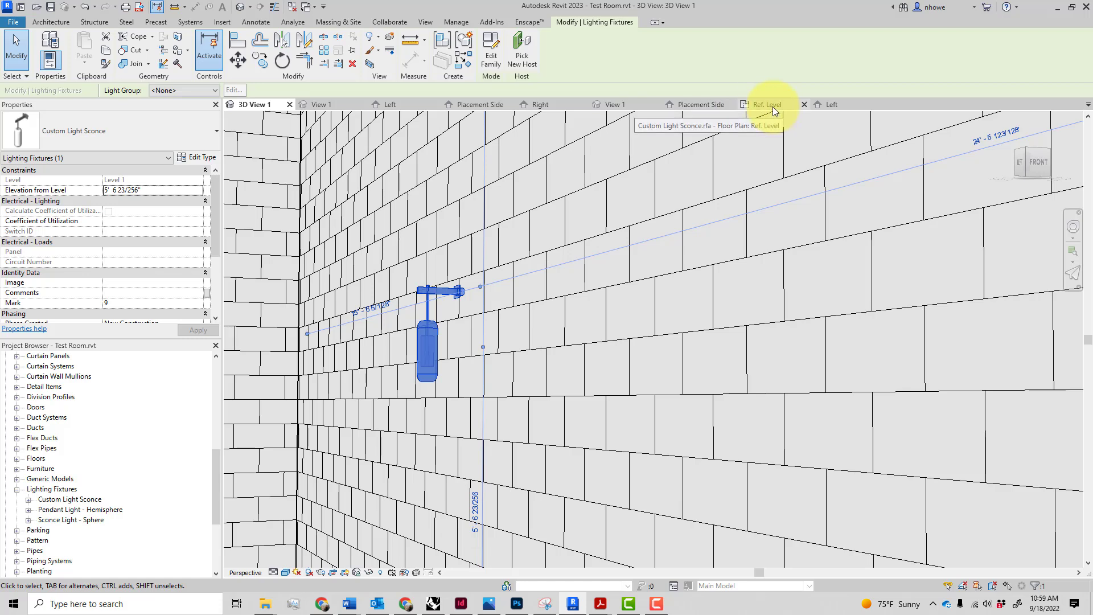
pyautogui.click(207, 158)
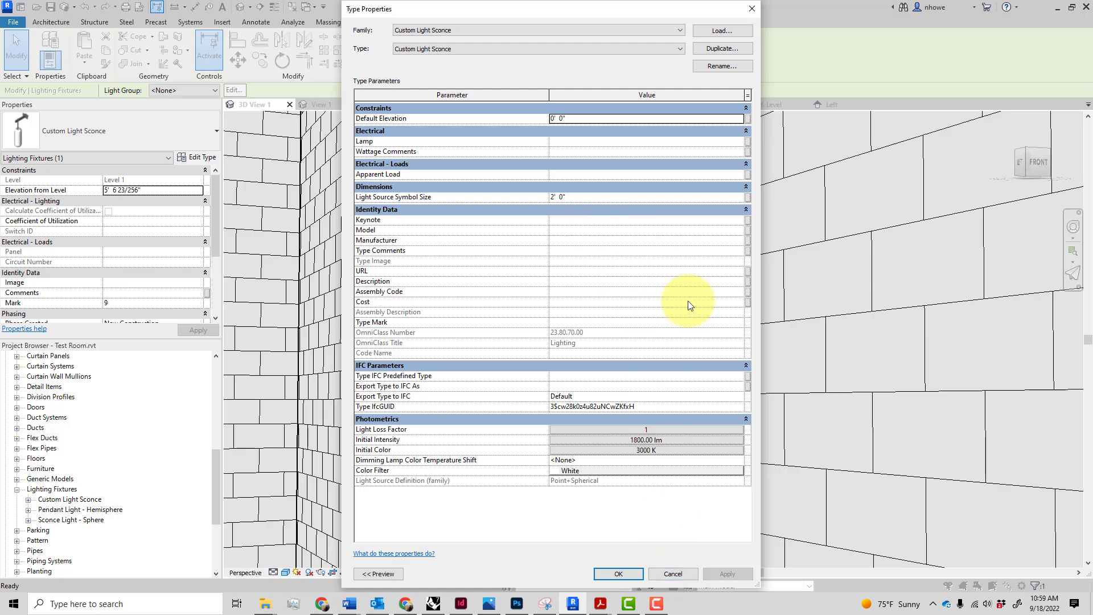
pyautogui.click(673, 573)
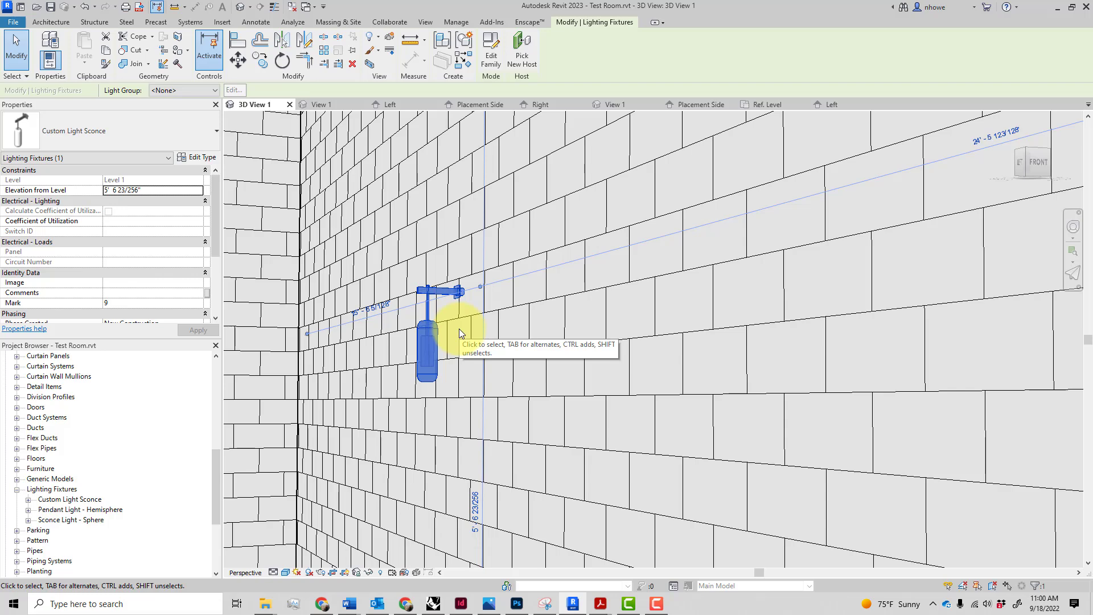
# Open the Object Styles for imported objects through the 3D view's Visibility/Graphic Overrides.
pyautogui.press('v')
pyautogui.press('v')
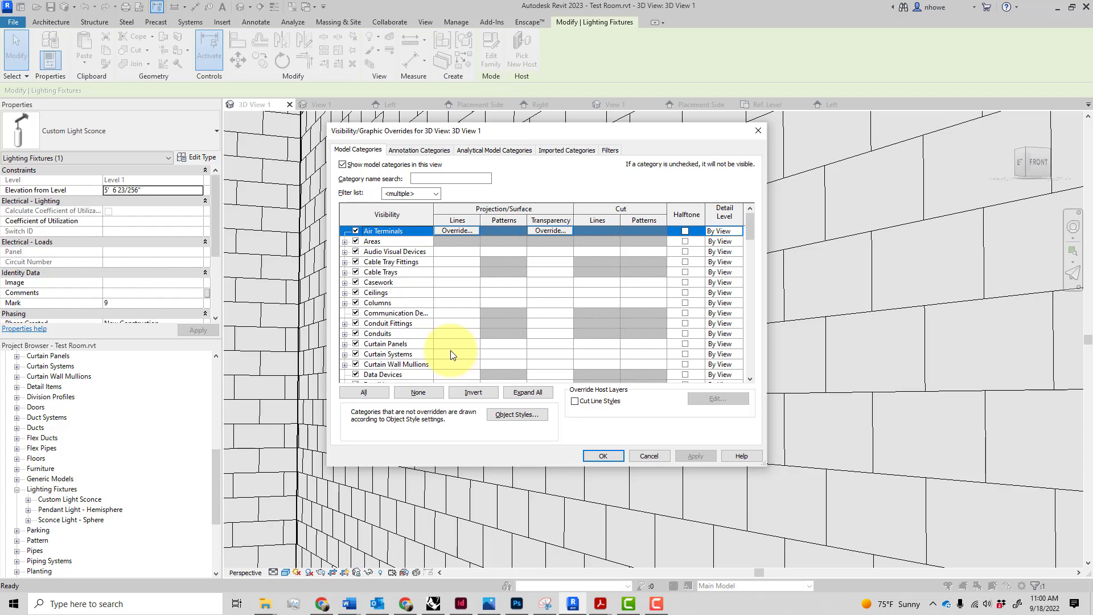
pyautogui.click(512, 416)
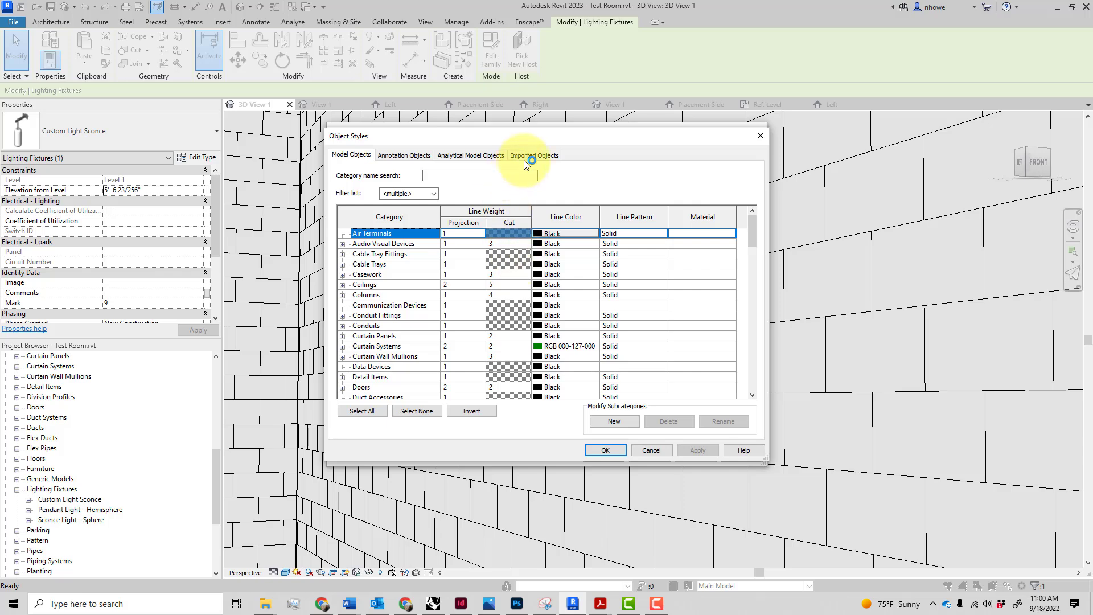
pyautogui.click(524, 161)
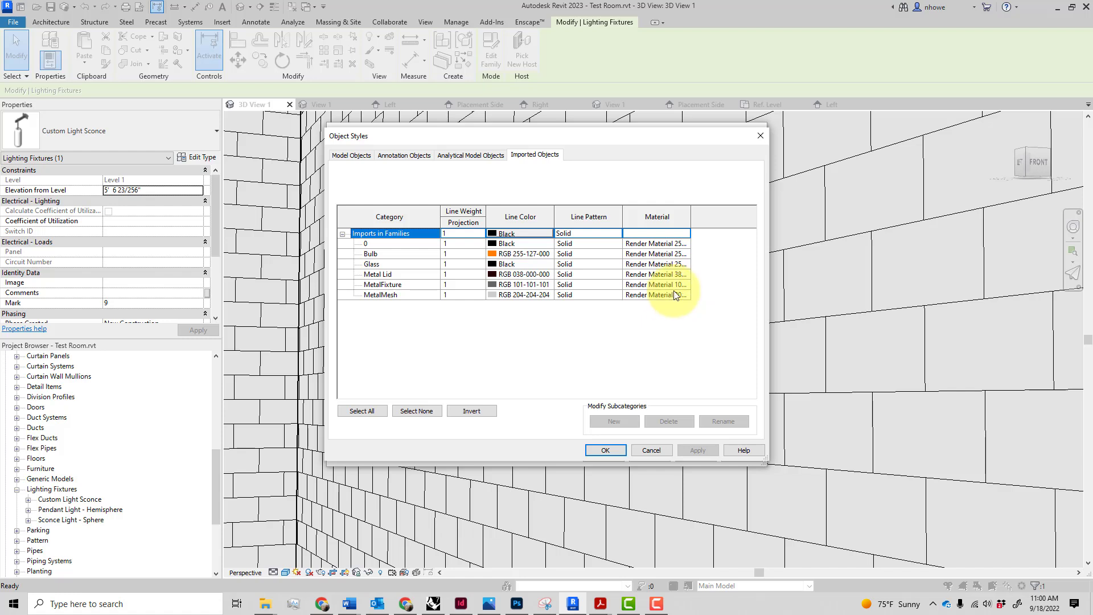
# Find glass materials and assign Glass, Clear Glazing to the Glass layer under Imports in Families.
pyautogui.click(690, 266)
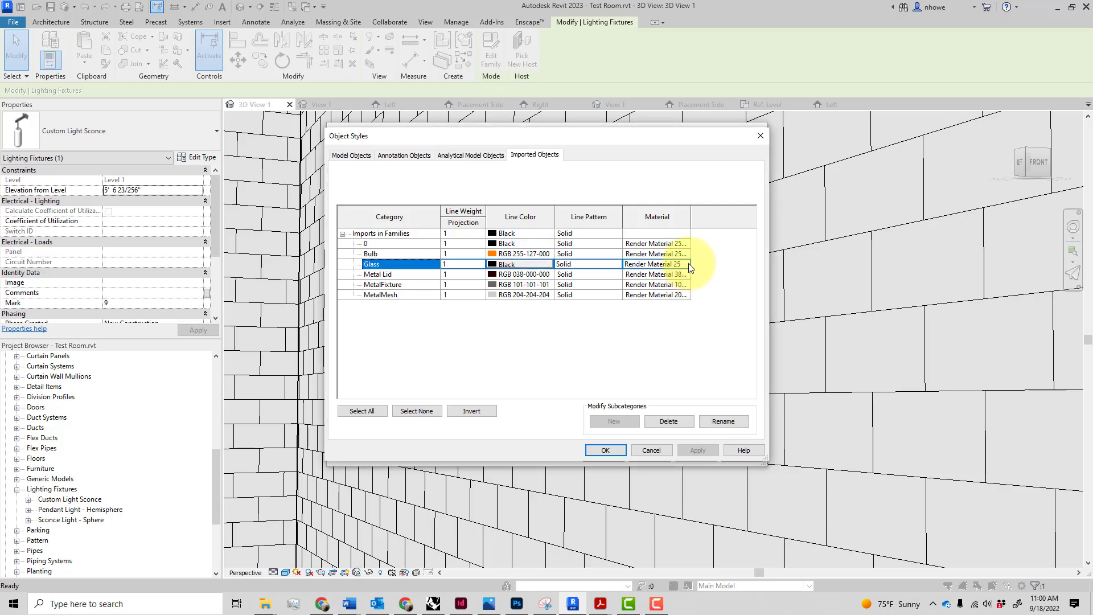
pyautogui.click(685, 264)
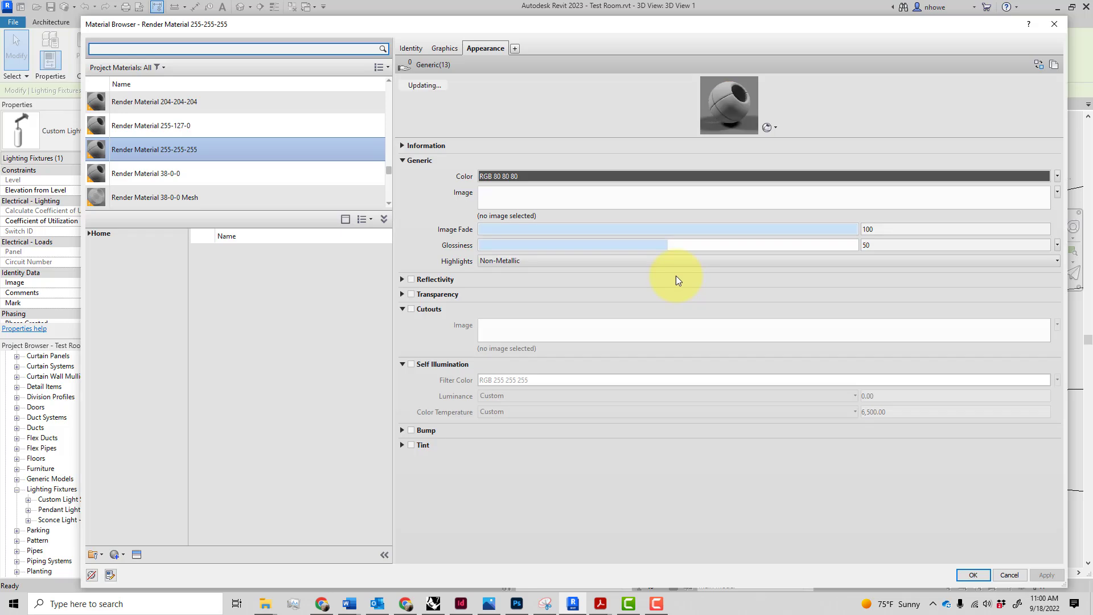
pyautogui.write('glass')
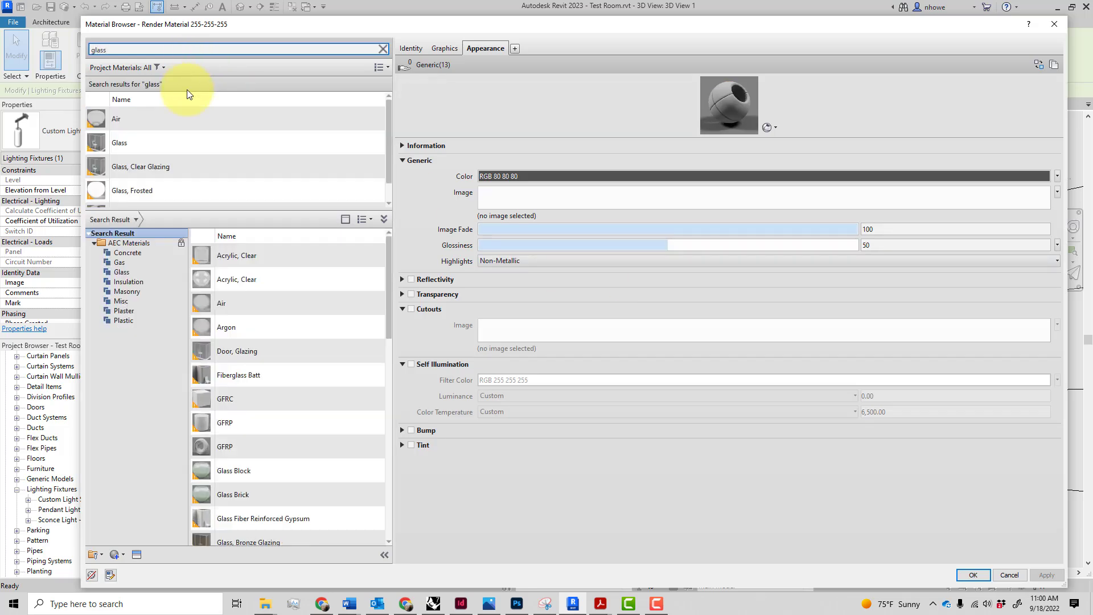
pyautogui.click(174, 166)
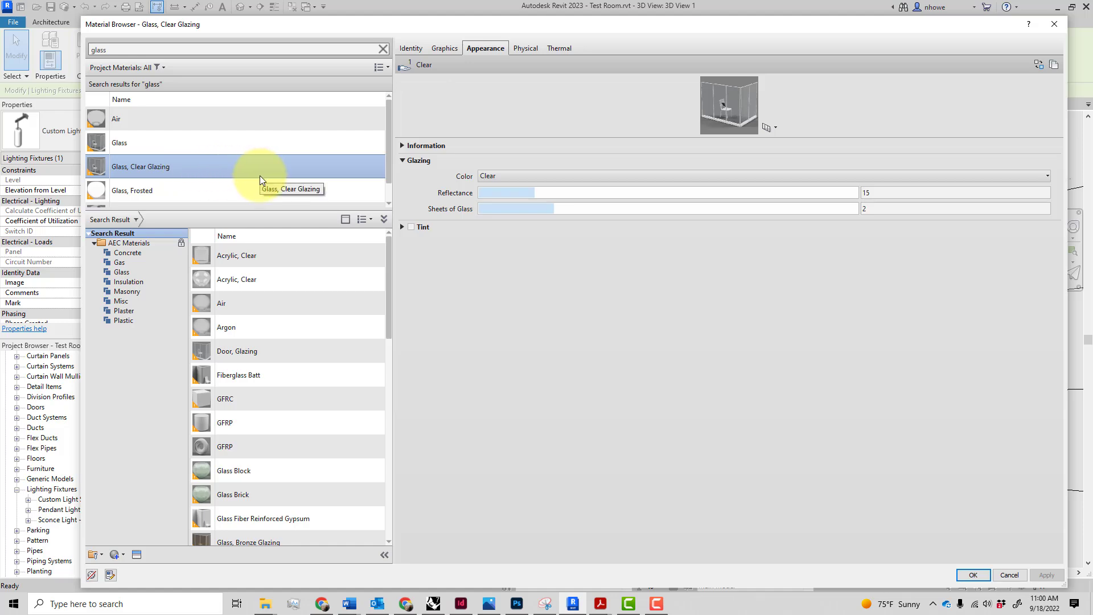
pyautogui.doubleClick(240, 166)
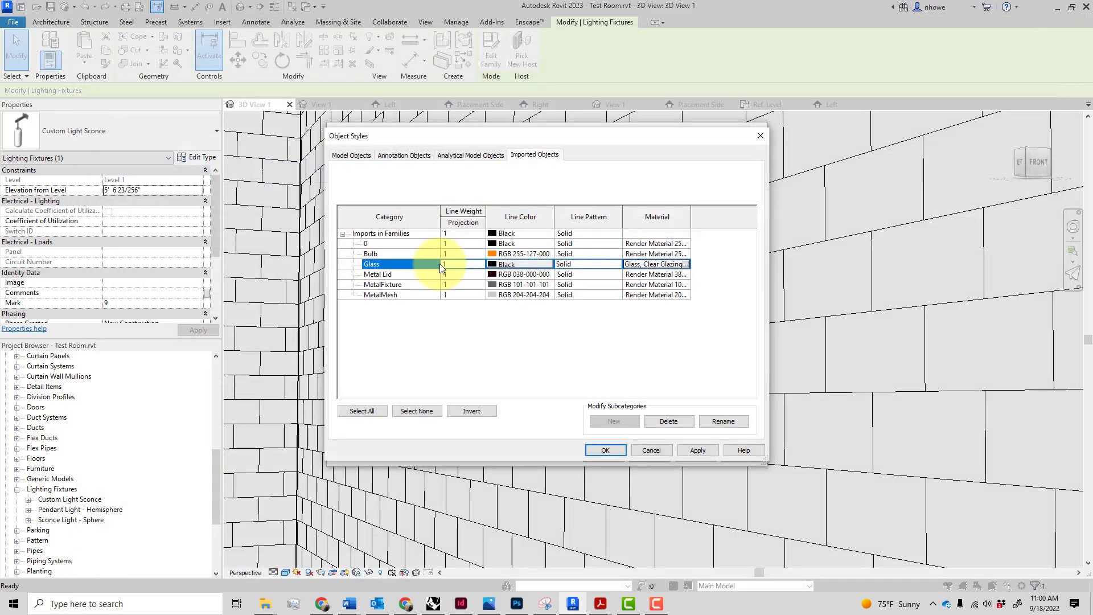
pyautogui.click(651, 263)
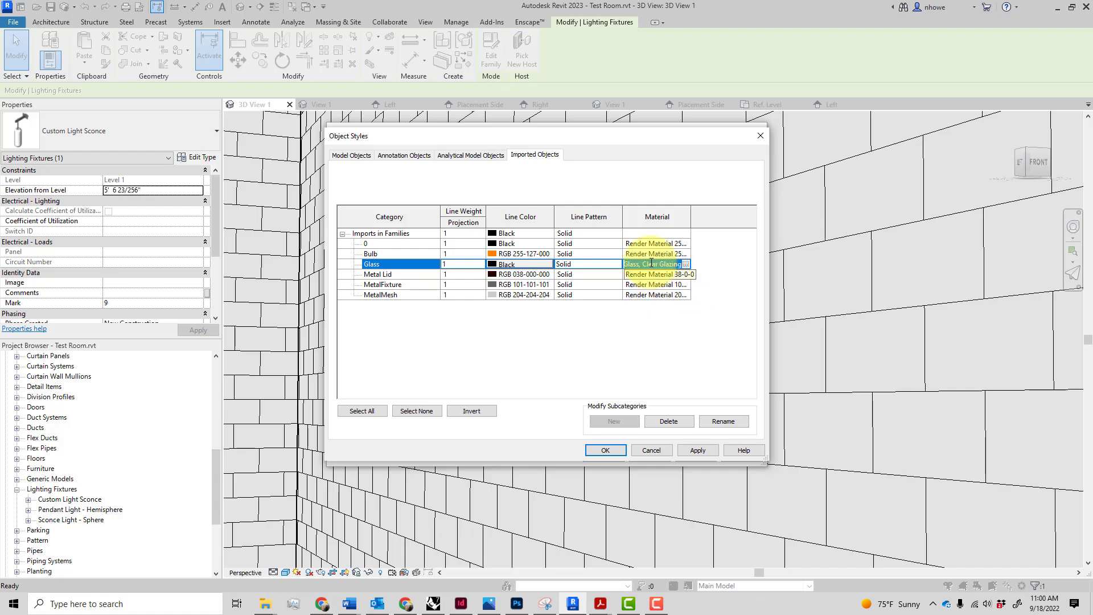
# Open the material selection for the MetalFixture import layer and list the Metal category of AEC Materials.
pyautogui.click(634, 254)
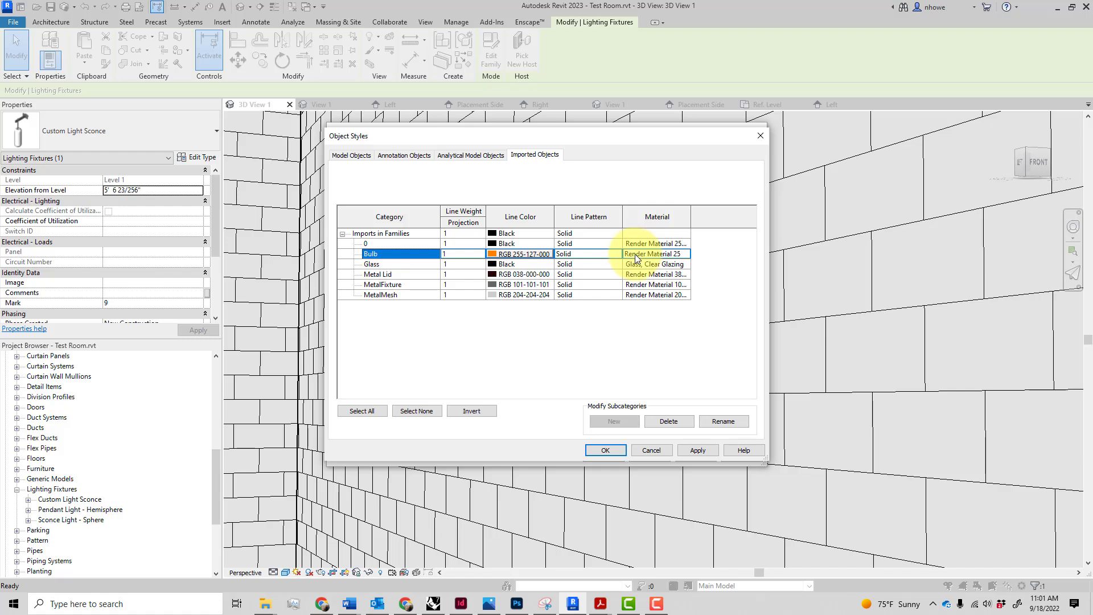
pyautogui.click(675, 285)
pyautogui.click(688, 283)
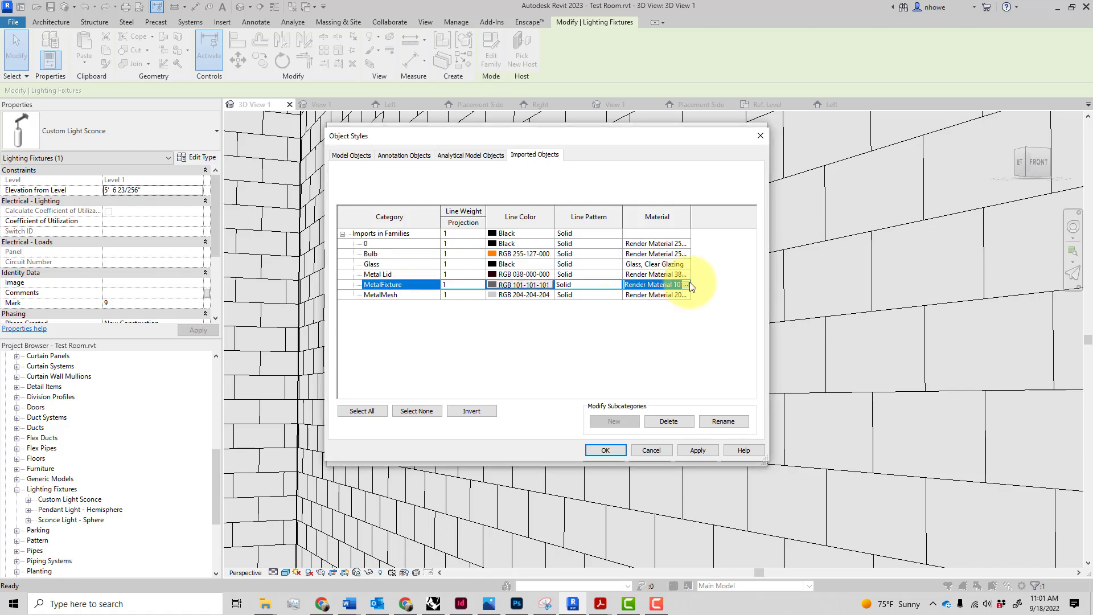
pyautogui.click(686, 285)
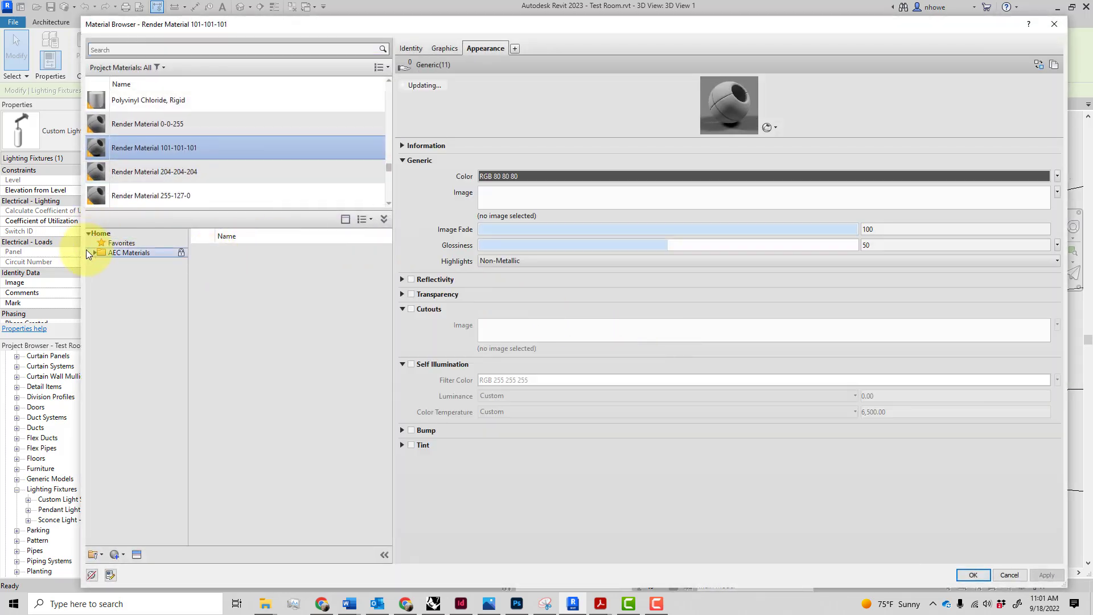
pyautogui.click(95, 253)
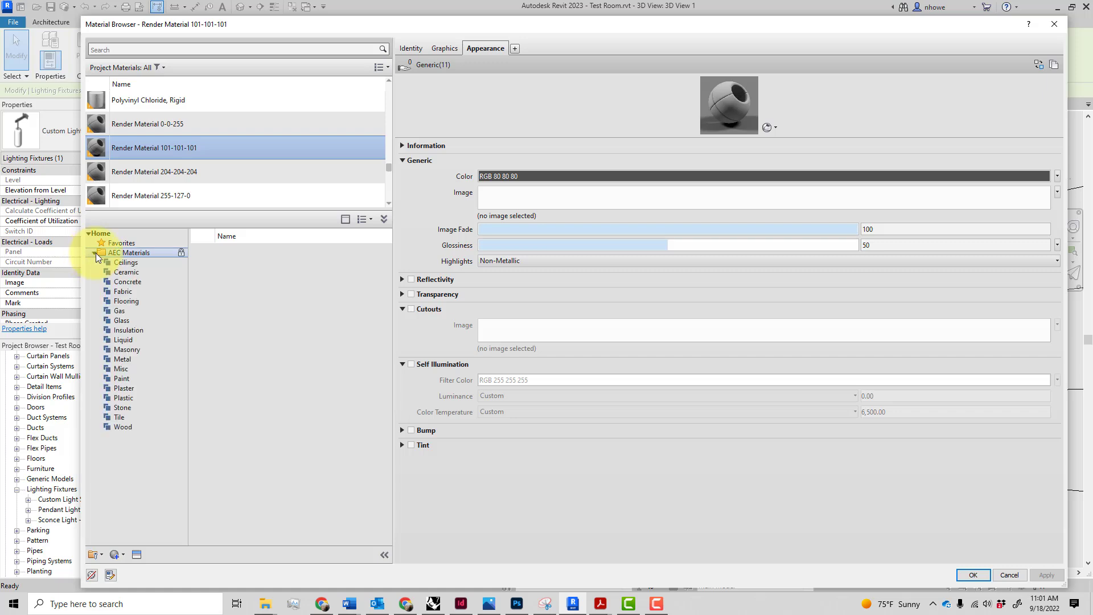
pyautogui.click(145, 359)
# Look through the AEC library's metal materials for a finish suited to the sconce fixture.
pyautogui.scroll(-6, 261, 382)
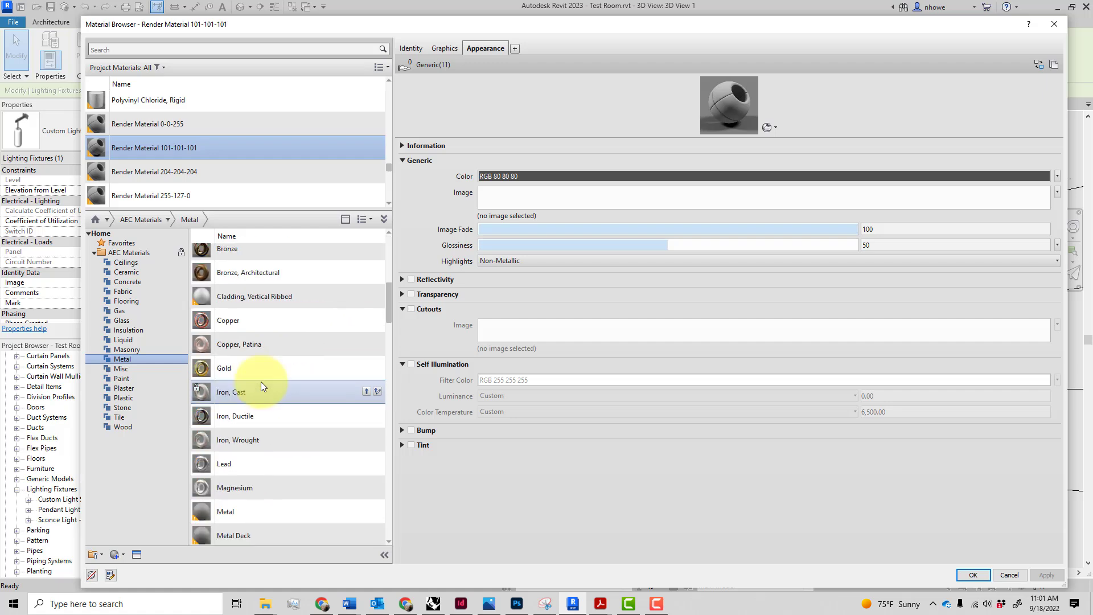
pyautogui.scroll(-4, 261, 381)
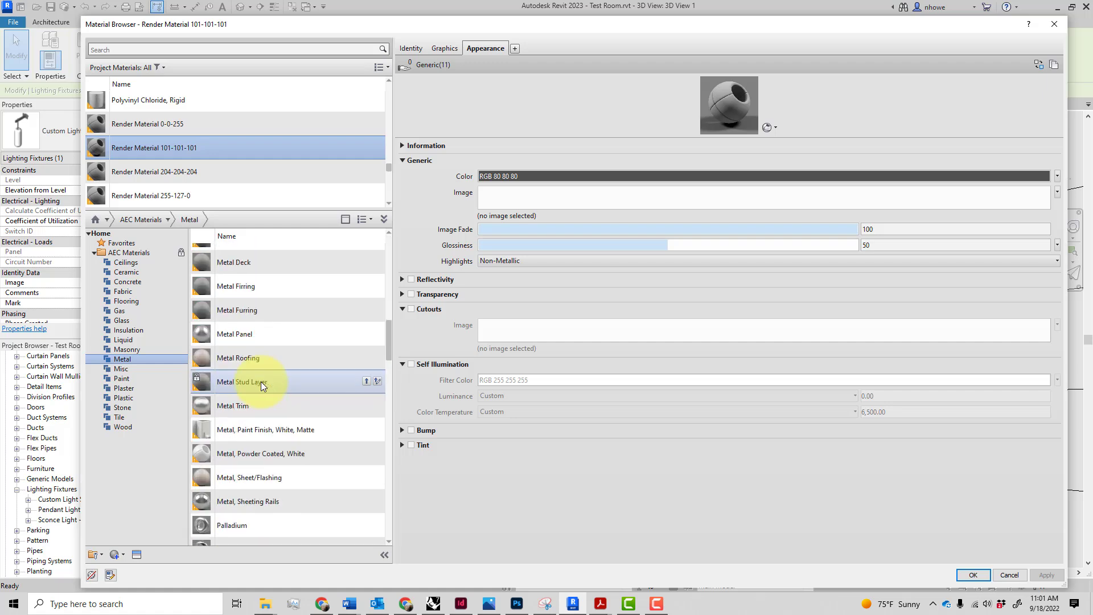
pyautogui.scroll(-5, 261, 381)
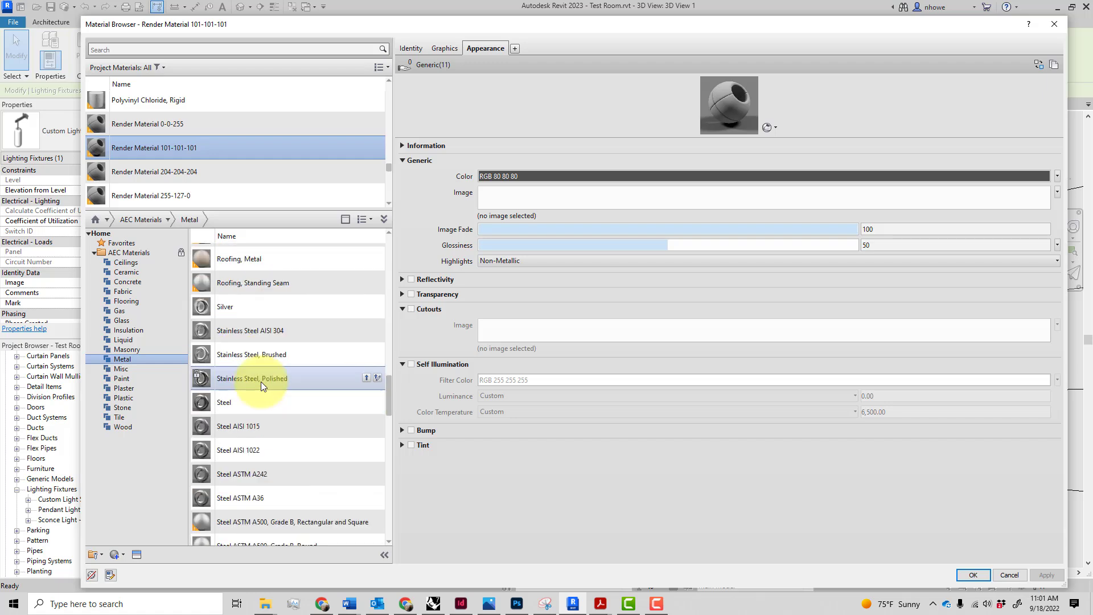
pyautogui.scroll(-6, 260, 381)
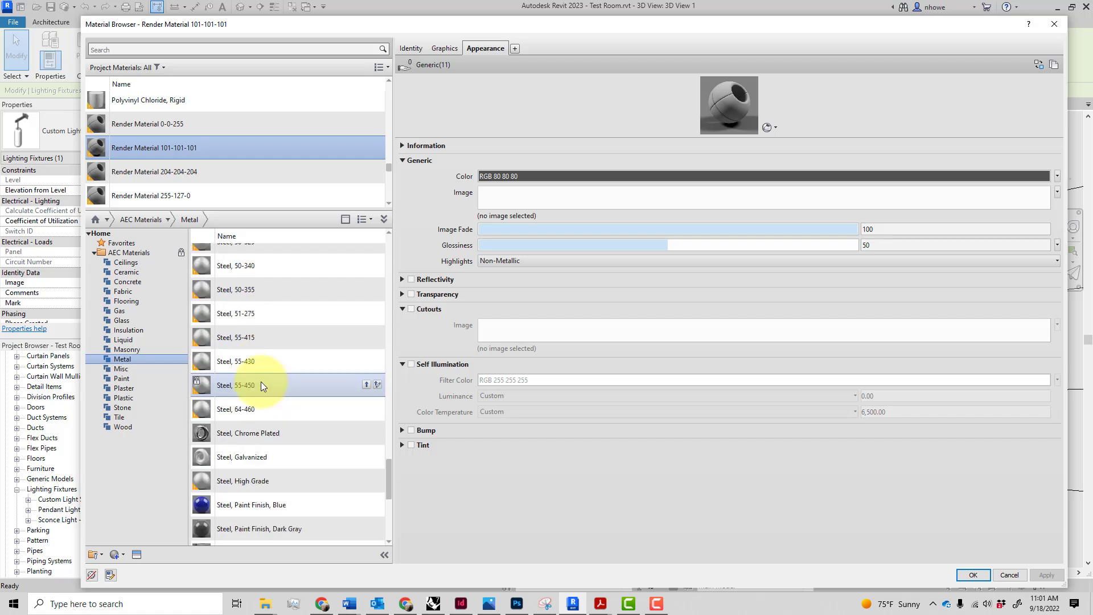
pyautogui.scroll(-5, 260, 381)
pyautogui.scroll(7, 261, 379)
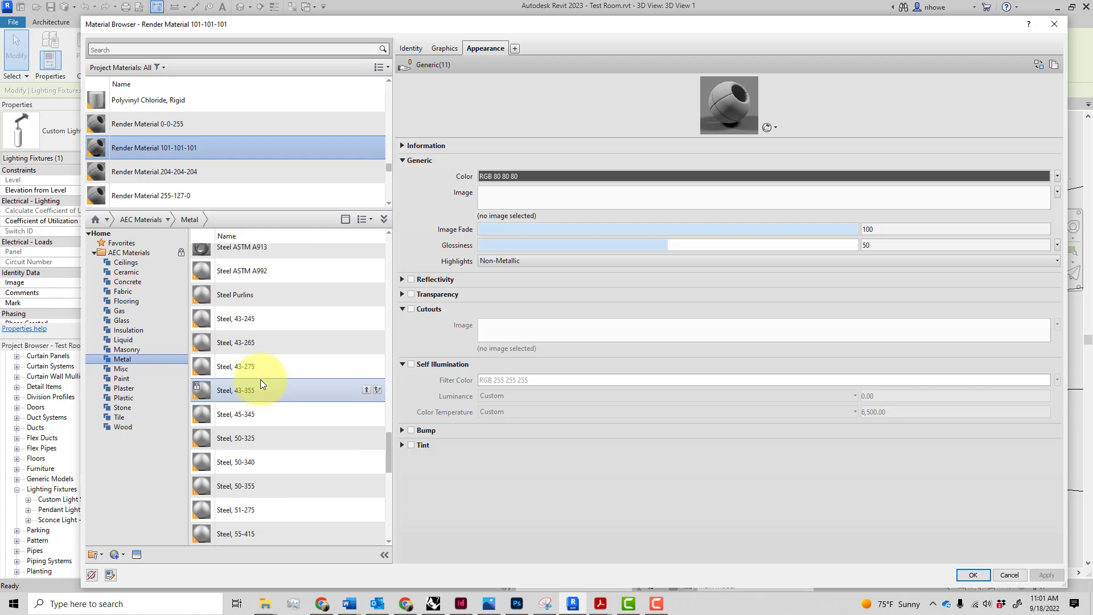
pyautogui.press('Down')
pyautogui.press('Down')
pyautogui.press('Down')
pyautogui.press('Down')
pyautogui.press('Down')
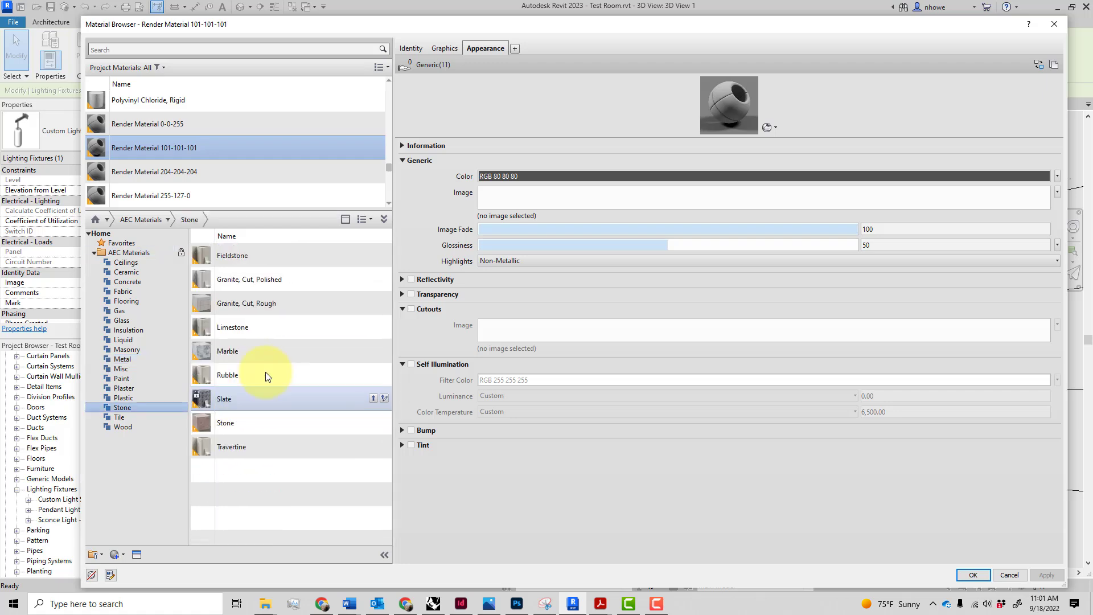
# Add Brass from the AEC Metal materials to the project and assign it to the MetalFixture layer.
pyautogui.click(131, 359)
pyautogui.scroll(-4, 282, 334)
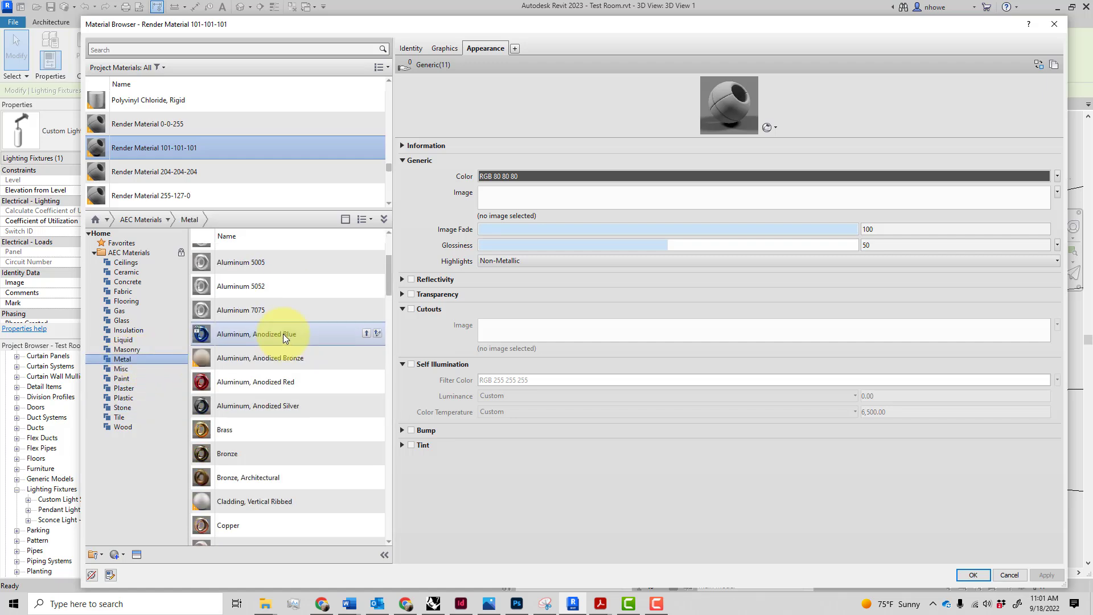
pyautogui.click(252, 292)
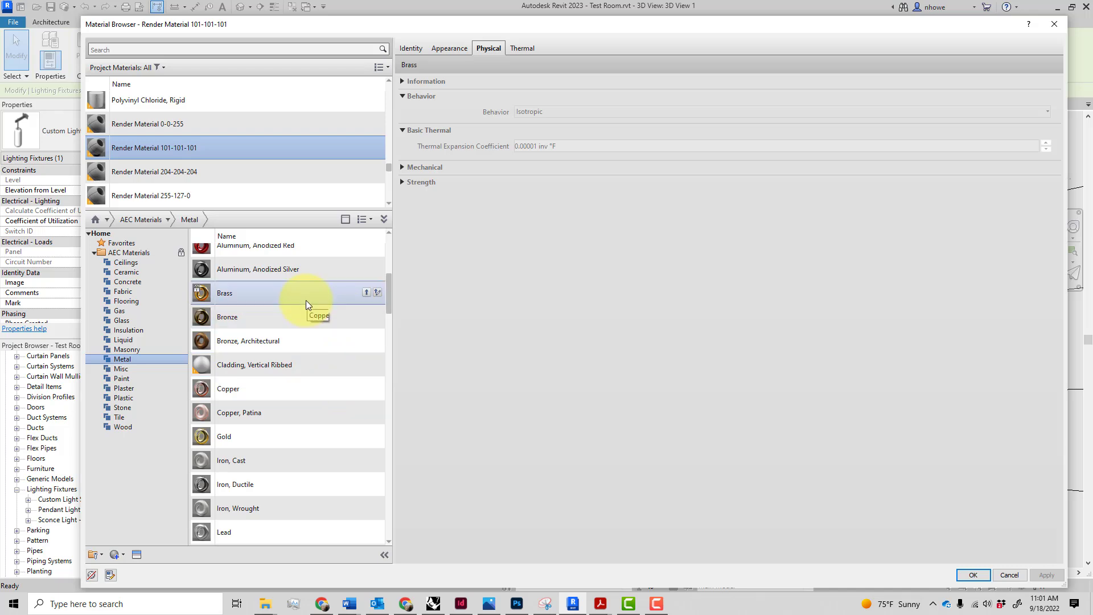
pyautogui.click(377, 292)
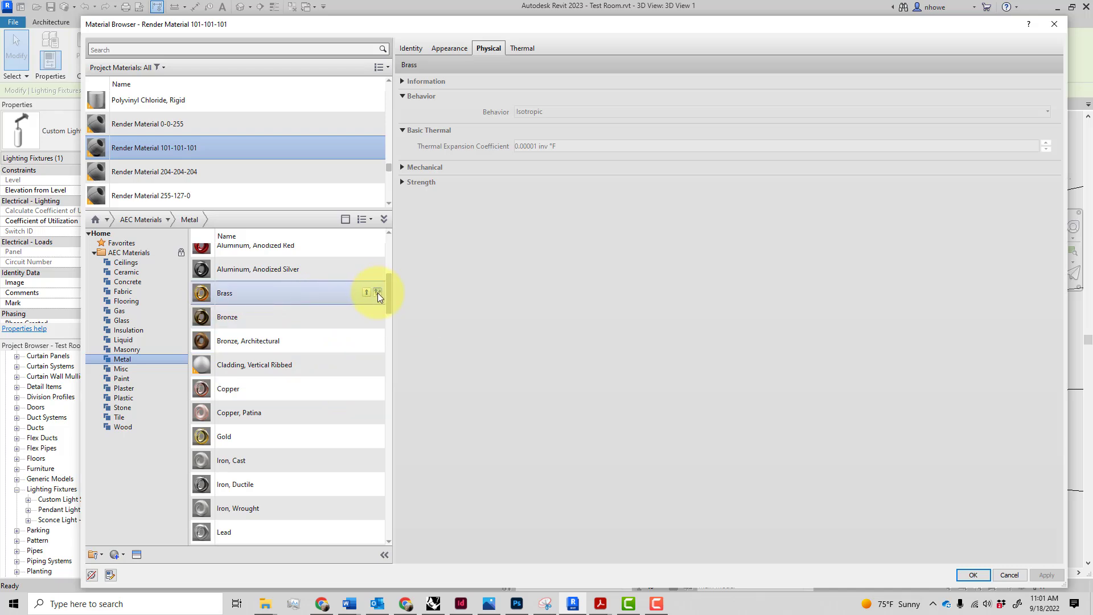
pyautogui.click(510, 316)
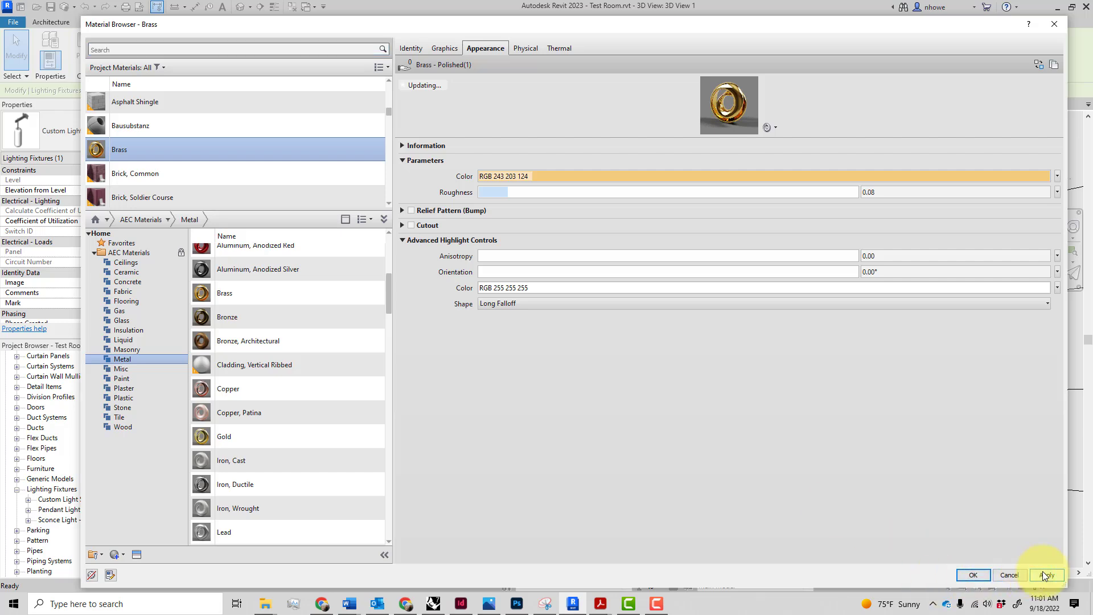
pyautogui.click(972, 574)
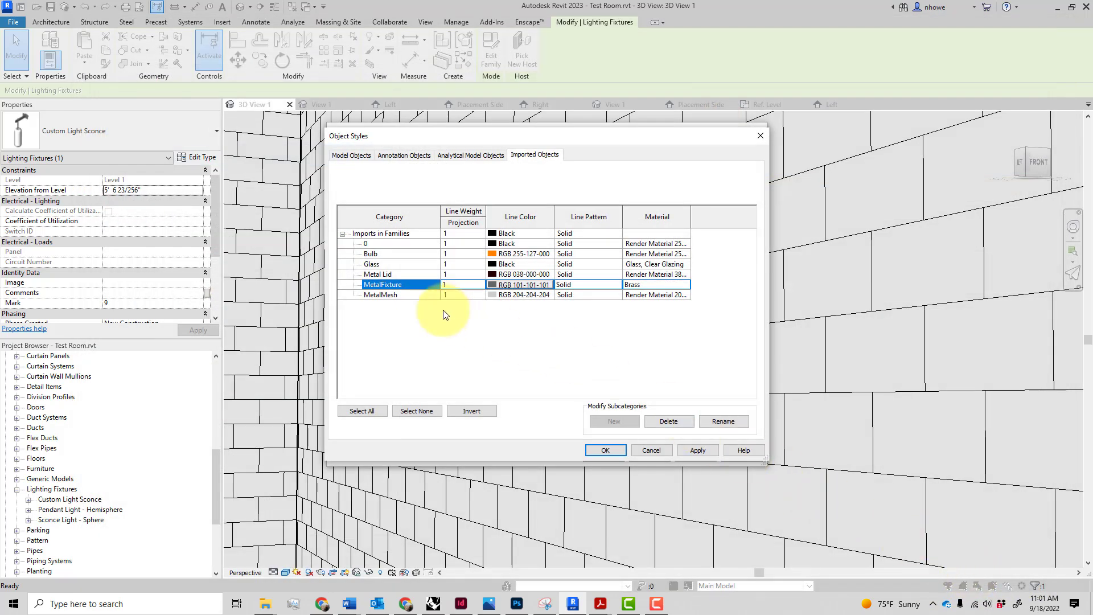
# Open the MetalMesh layer's material and rename Render Material 204-204-204 to Mesh.
pyautogui.click(662, 296)
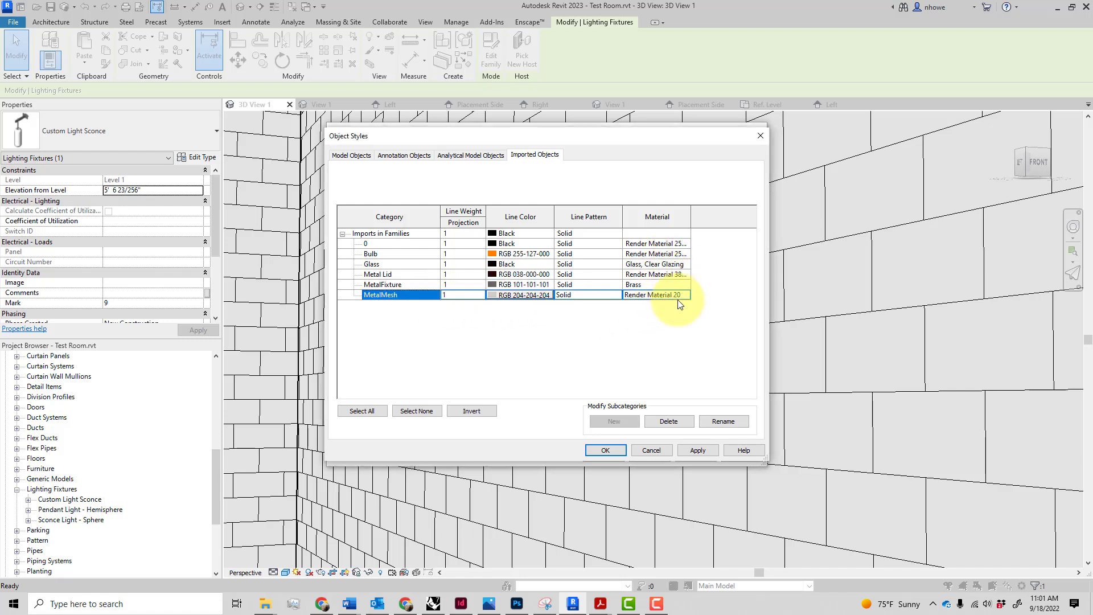
pyautogui.click(677, 296)
pyautogui.click(687, 295)
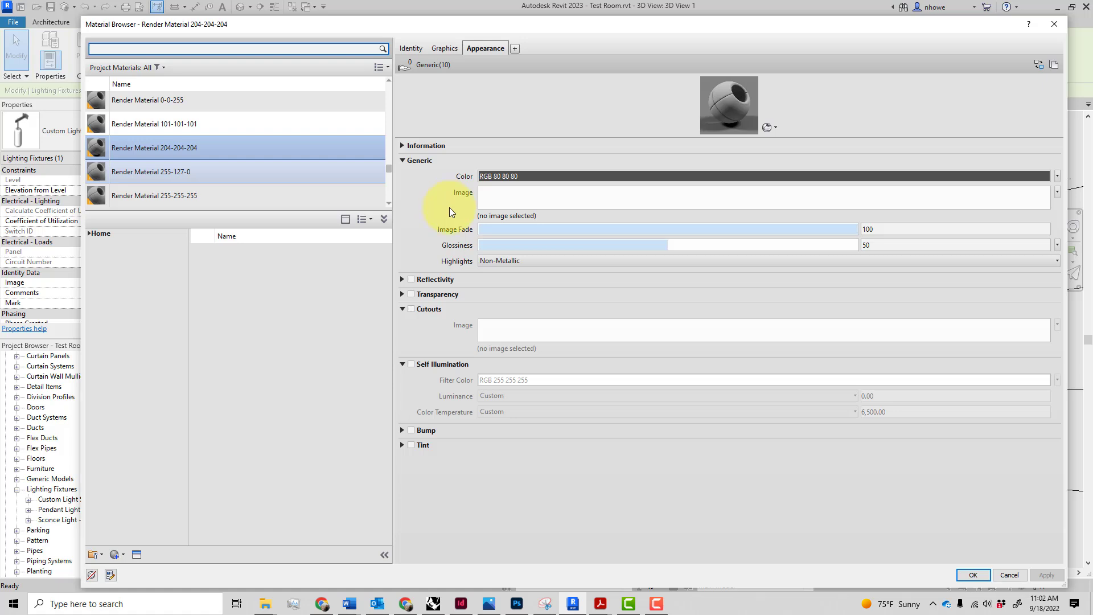
pyautogui.click(197, 144)
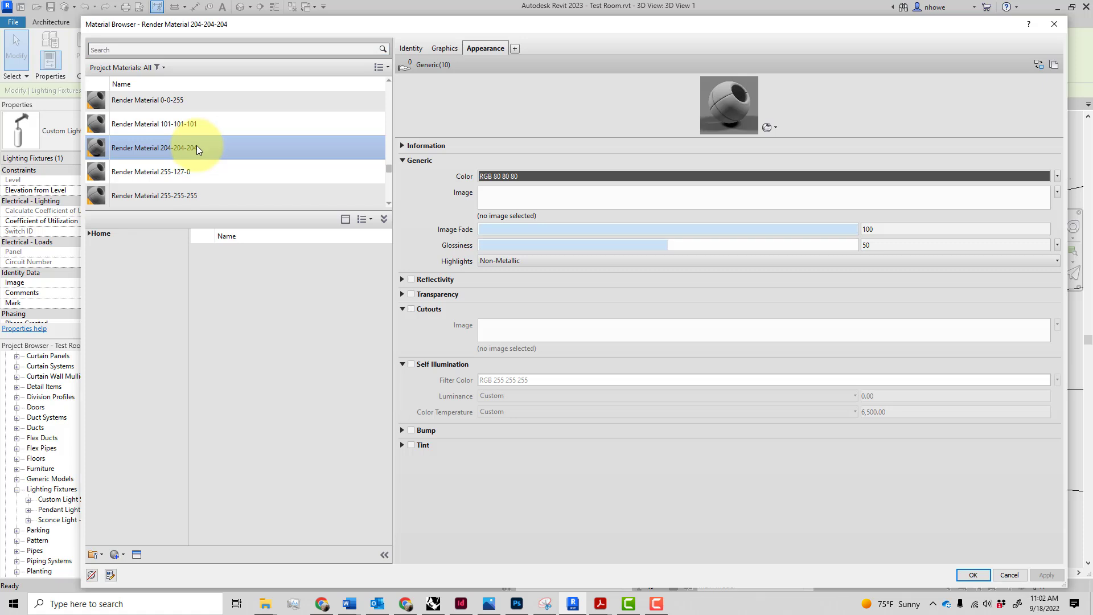
pyautogui.rightClick(197, 145)
pyautogui.click(234, 193)
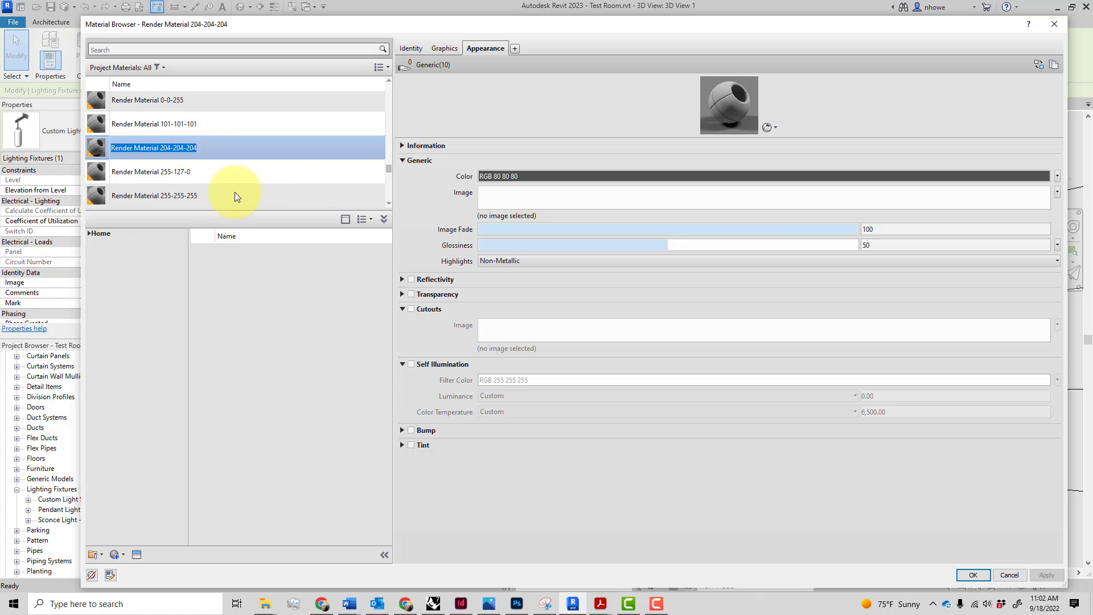
pyautogui.write('Mesh')
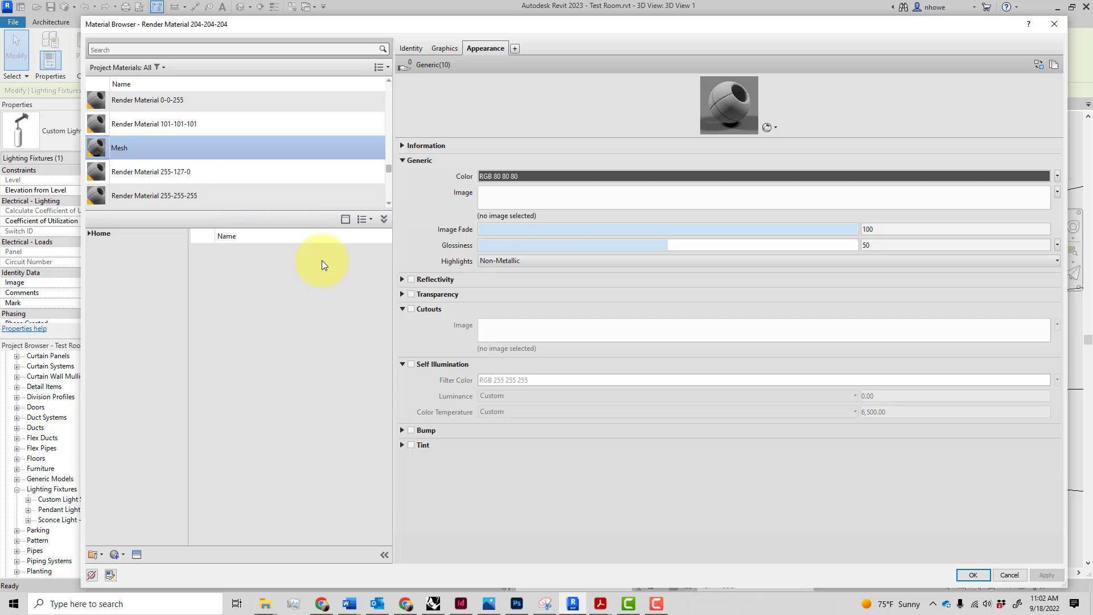
pyautogui.press('Return')
# Set the Mesh material's highlights to Metallic and its generic appearance color to RGB 196 196 196.
pyautogui.click(548, 261)
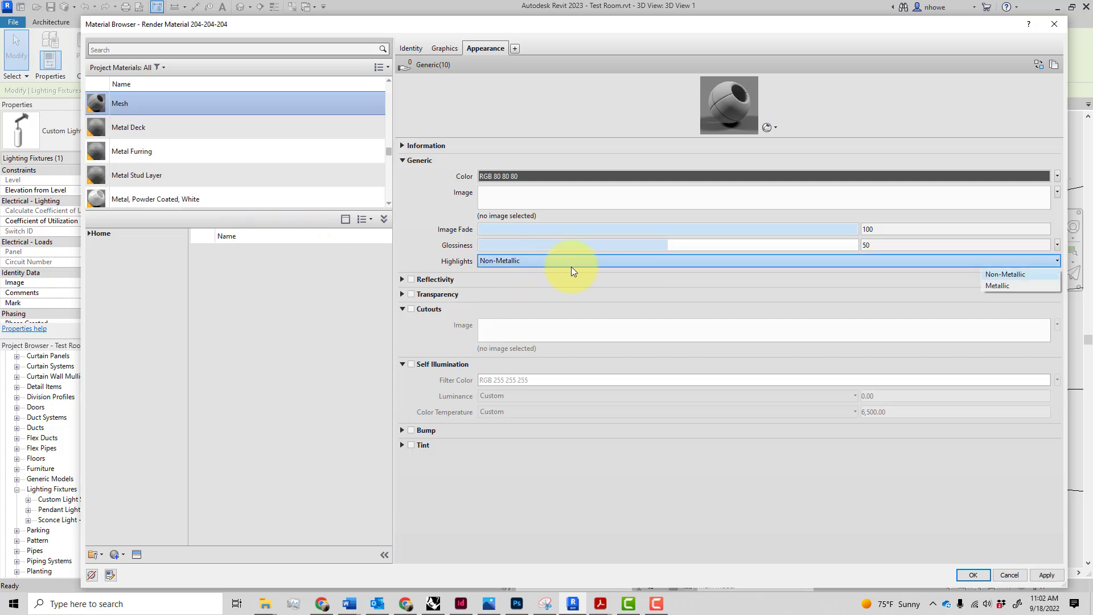
pyautogui.click(1008, 286)
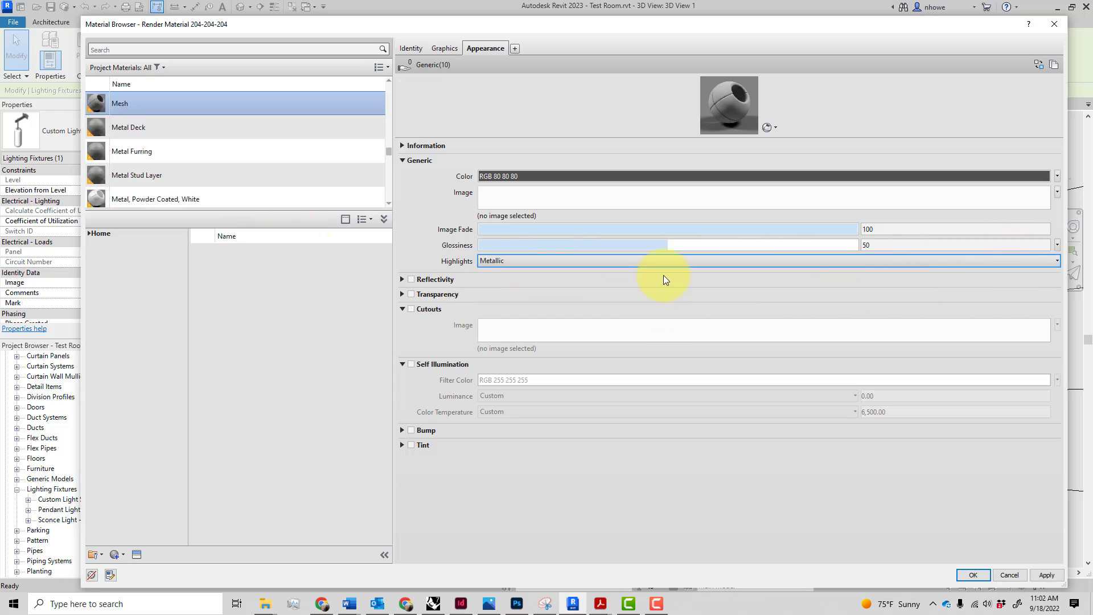
pyautogui.click(672, 245)
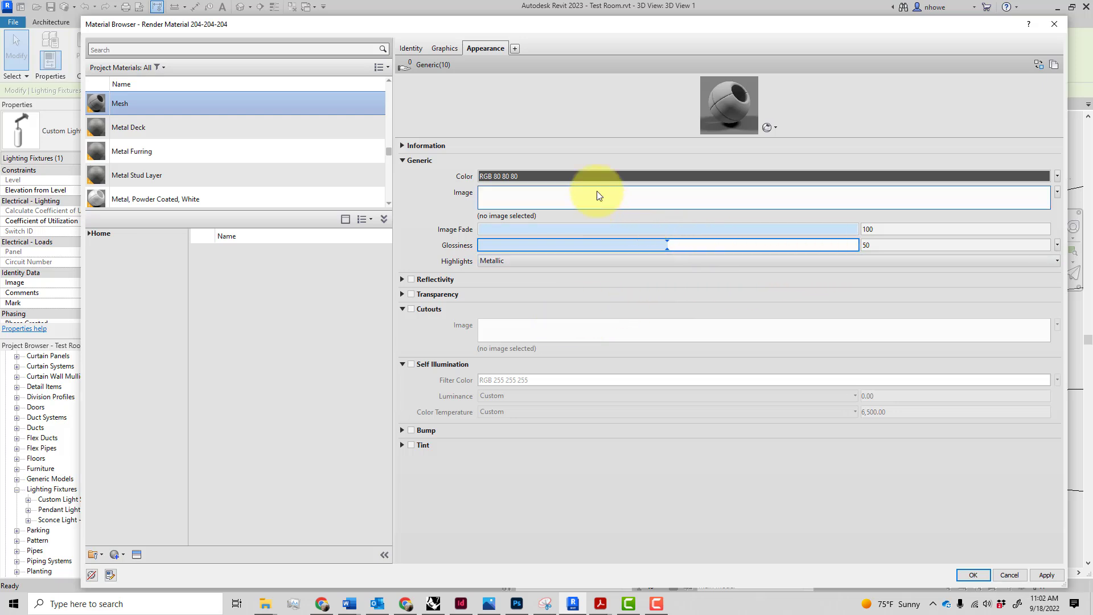
pyautogui.click(597, 175)
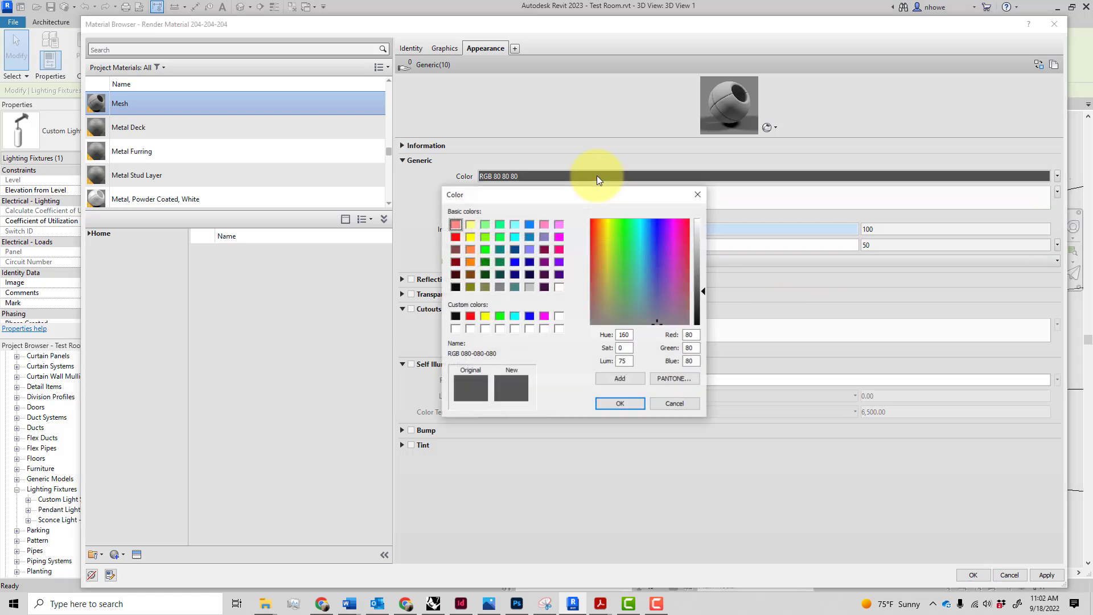
pyautogui.click(699, 244)
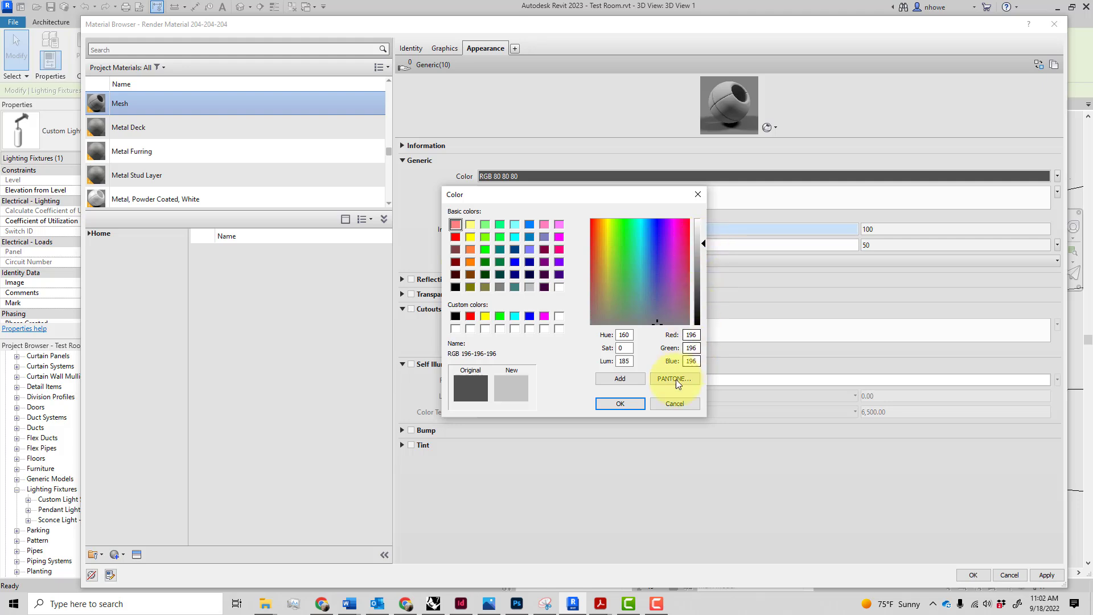
pyautogui.click(629, 405)
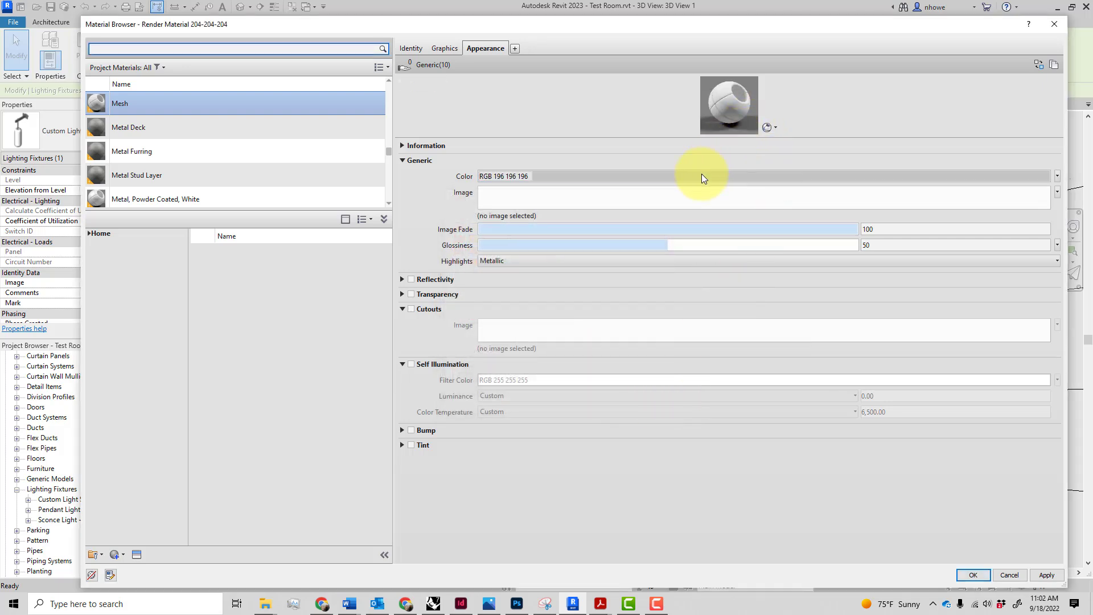
# Enable Reflectivity for the Mesh material and set its glossiness to 41.
pyautogui.moveTo(626, 245); pyautogui.dragTo(807, 243)
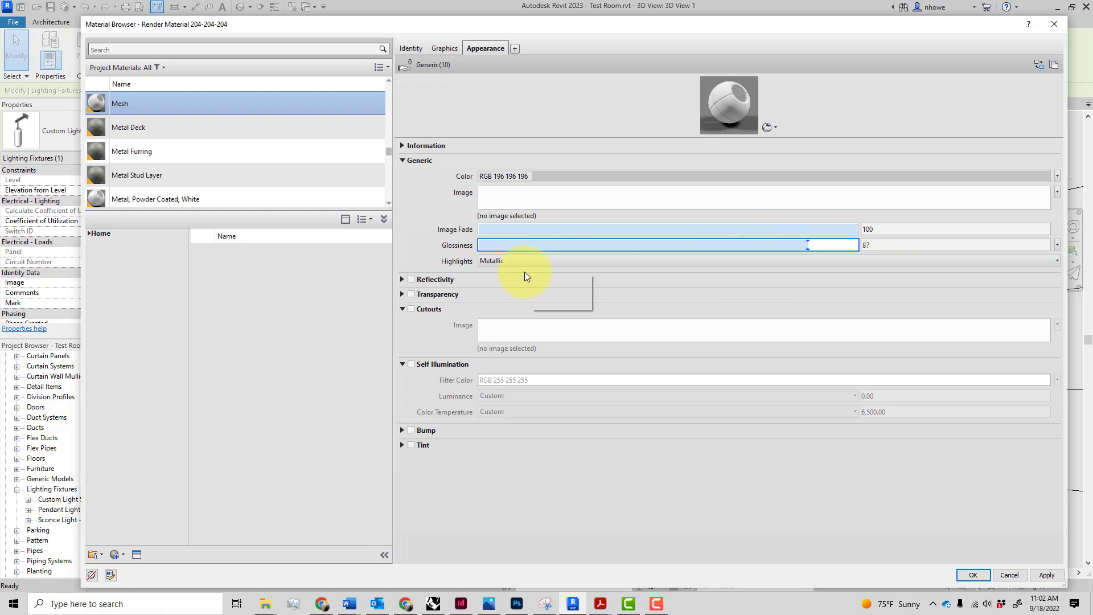
pyautogui.click(411, 278)
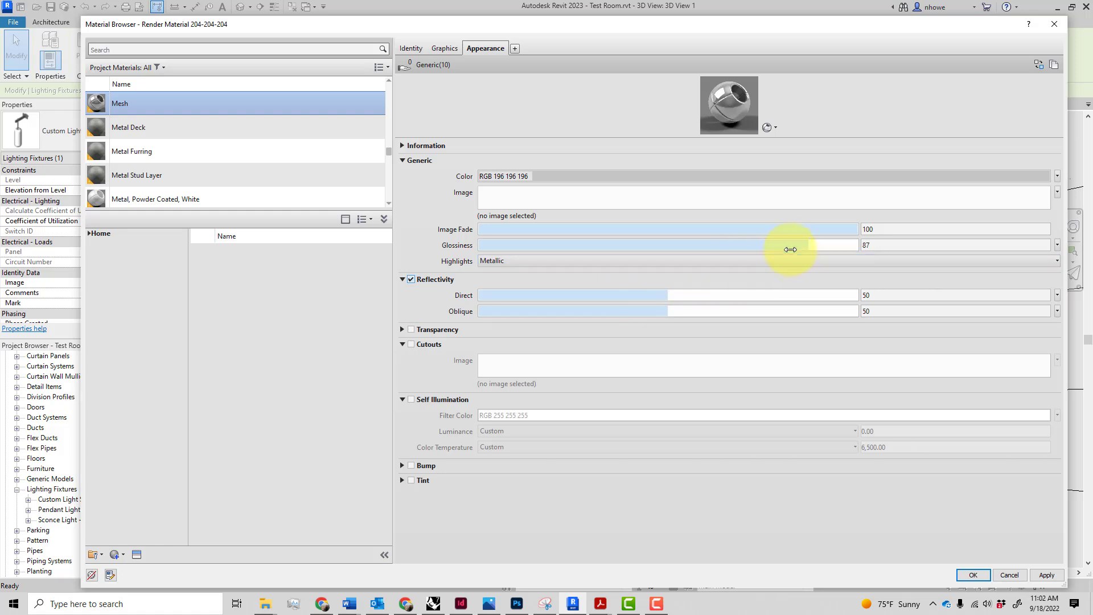
pyautogui.moveTo(790, 249)
pyautogui.mouseDown()
pyautogui.moveTo(804, 246)
pyautogui.moveTo(632, 246)
pyautogui.mouseUp()
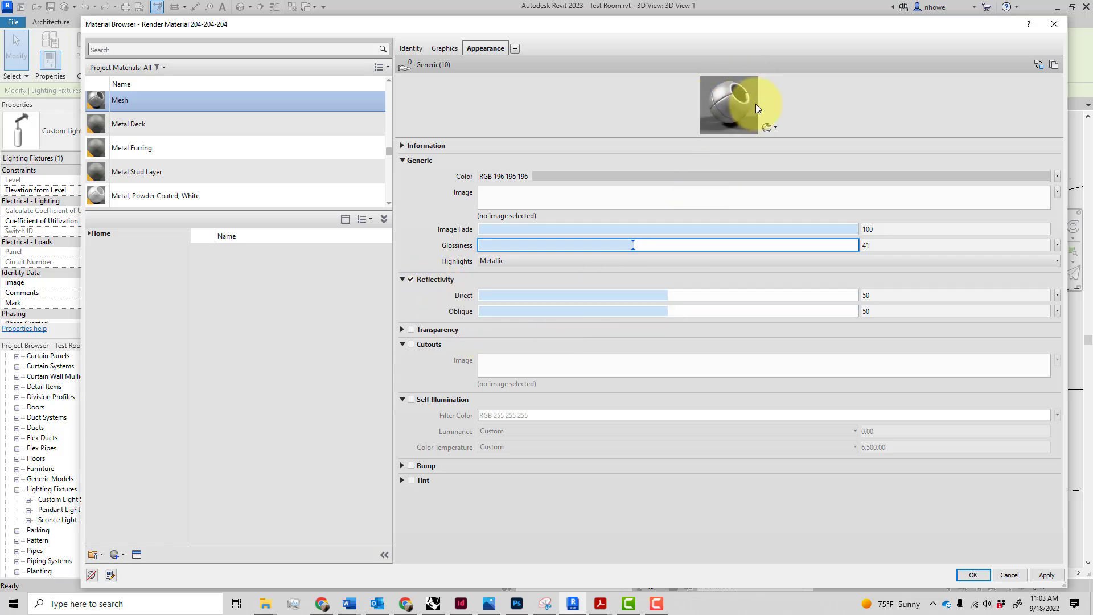
# Enable Cutouts for the Mesh material using Perferation2.png from the Assets folder as the image.
pyautogui.click(412, 344)
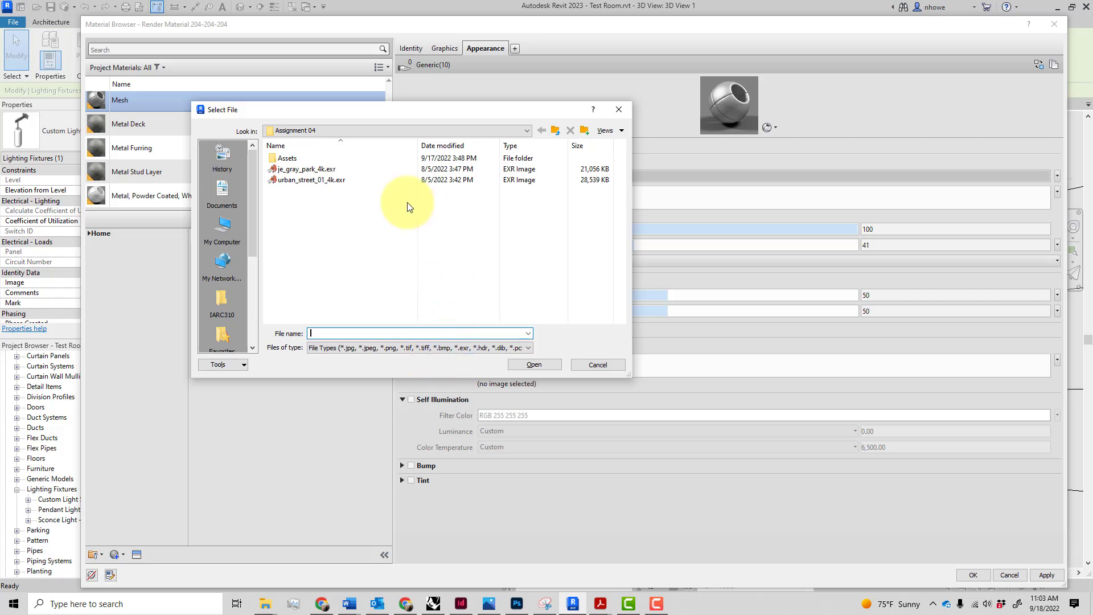
pyautogui.doubleClick(286, 161)
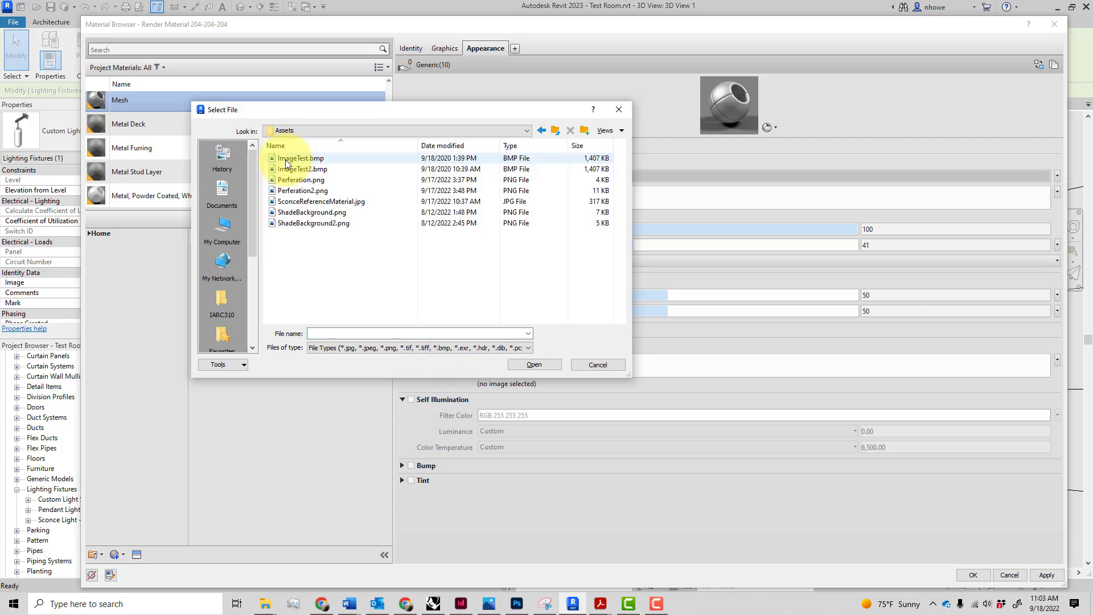
pyautogui.click(298, 192)
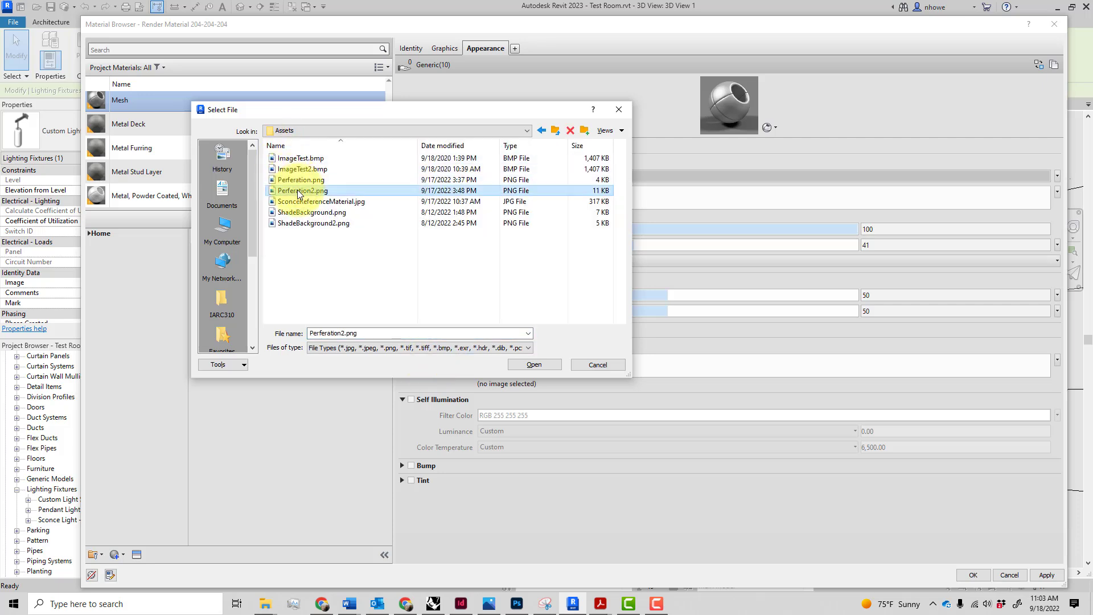
pyautogui.click(532, 365)
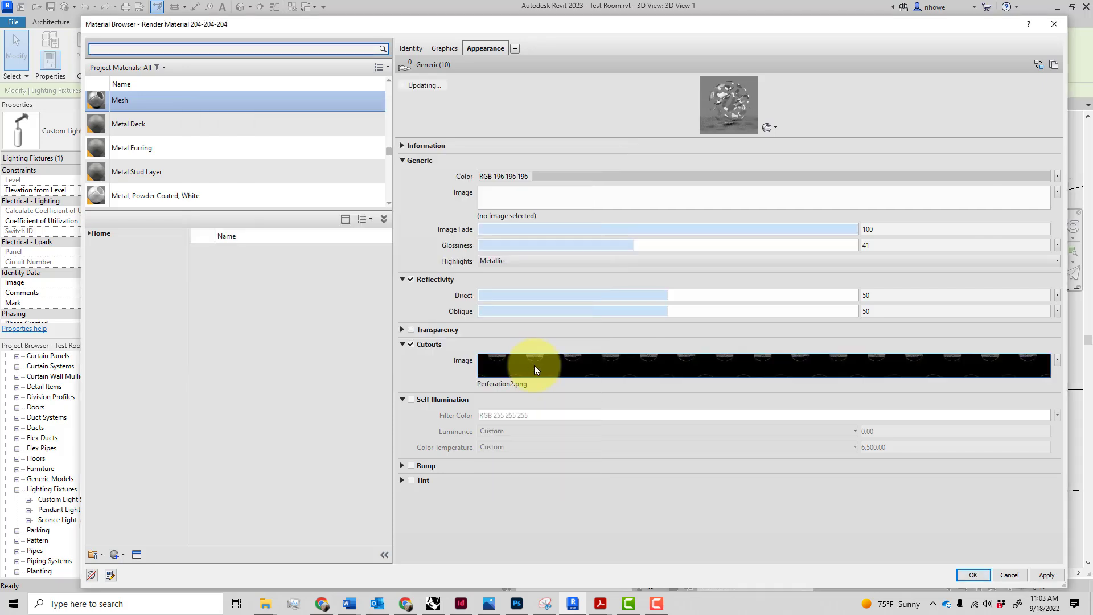
# Switch to Photoshop to view the Perferation2.png dot pattern, and compare it with the SconceReferenceMaterial.jpg photo.
pyautogui.click(517, 604)
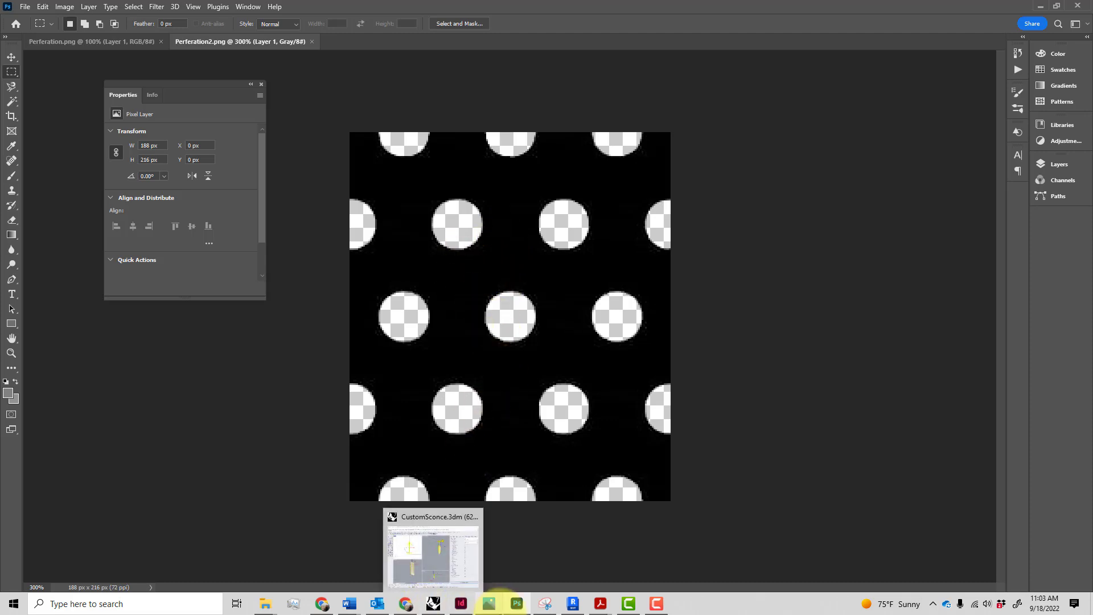
pyautogui.click(489, 602)
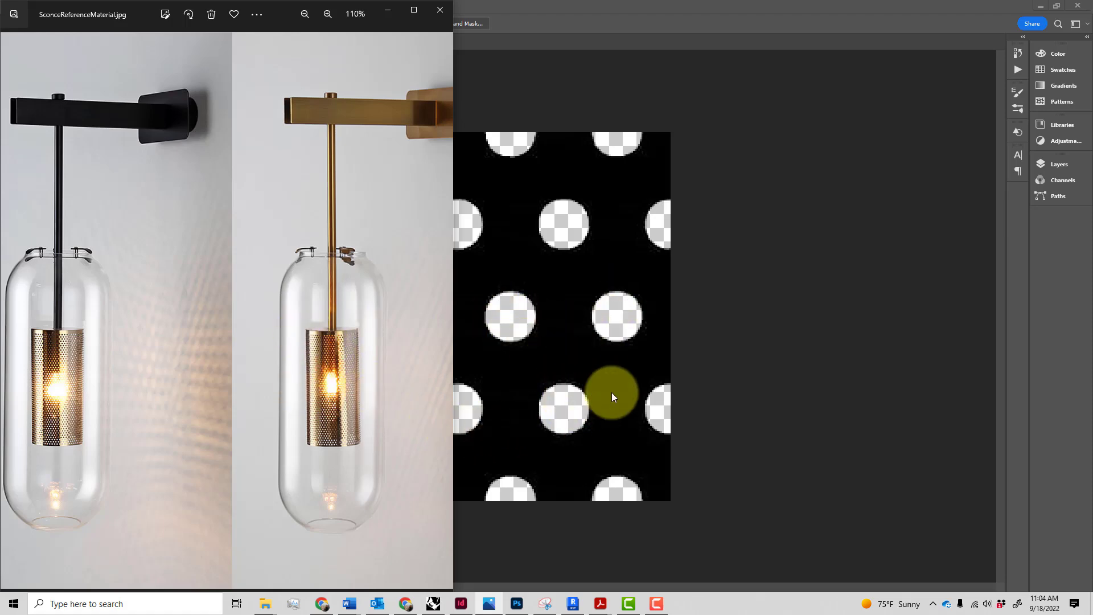
# Switch back to Revit and review the Mesh material's Perferation2.png cutout image in the Texture Editor.
pyautogui.click(622, 520)
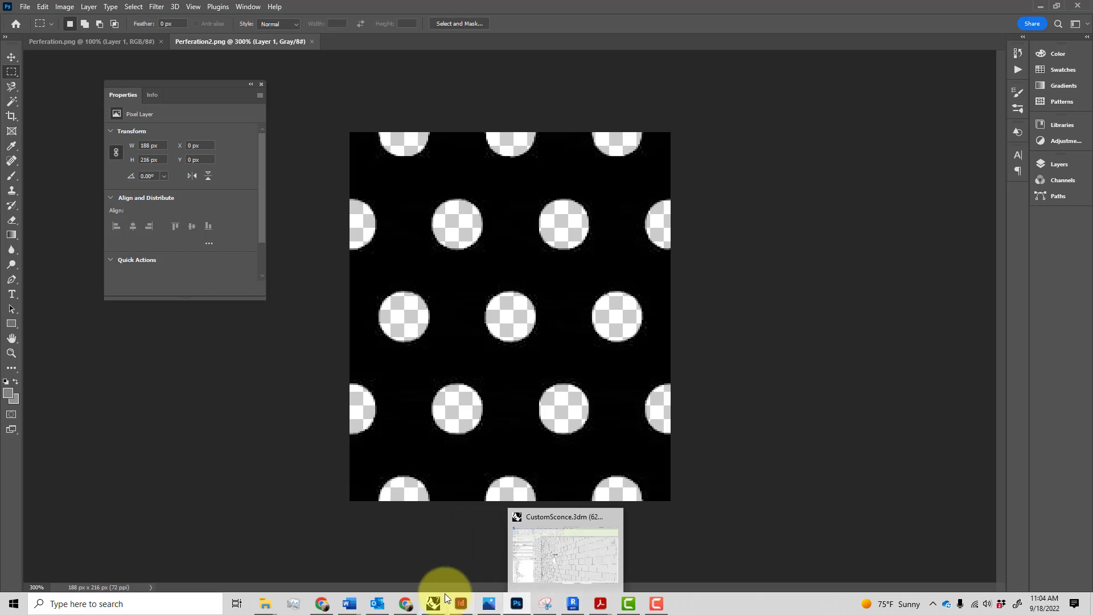
pyautogui.moveTo(431, 608)
pyautogui.click(573, 604)
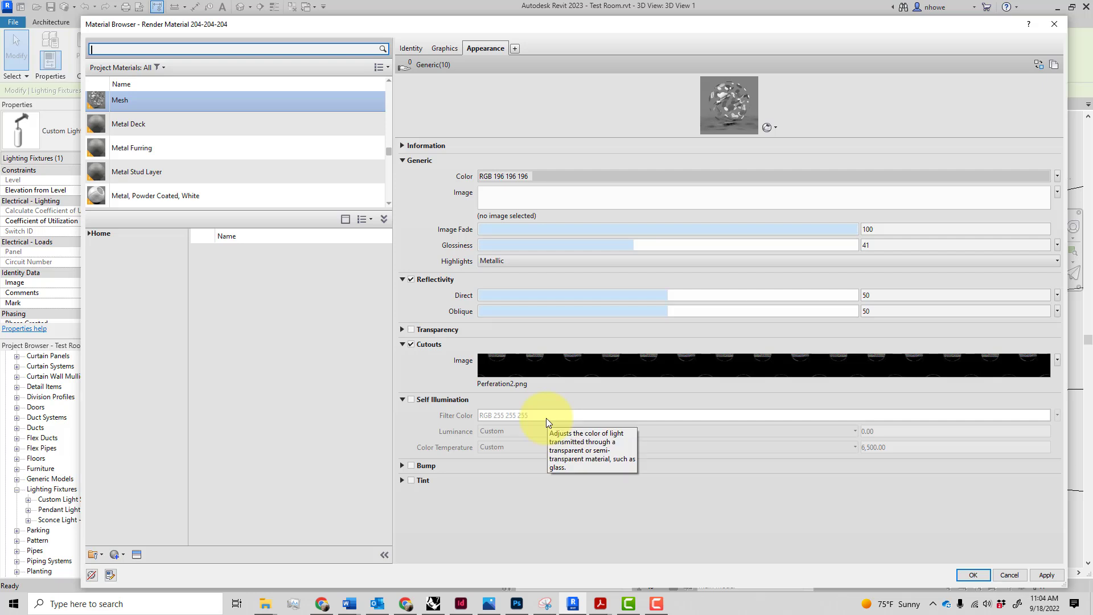
pyautogui.moveTo(568, 373)
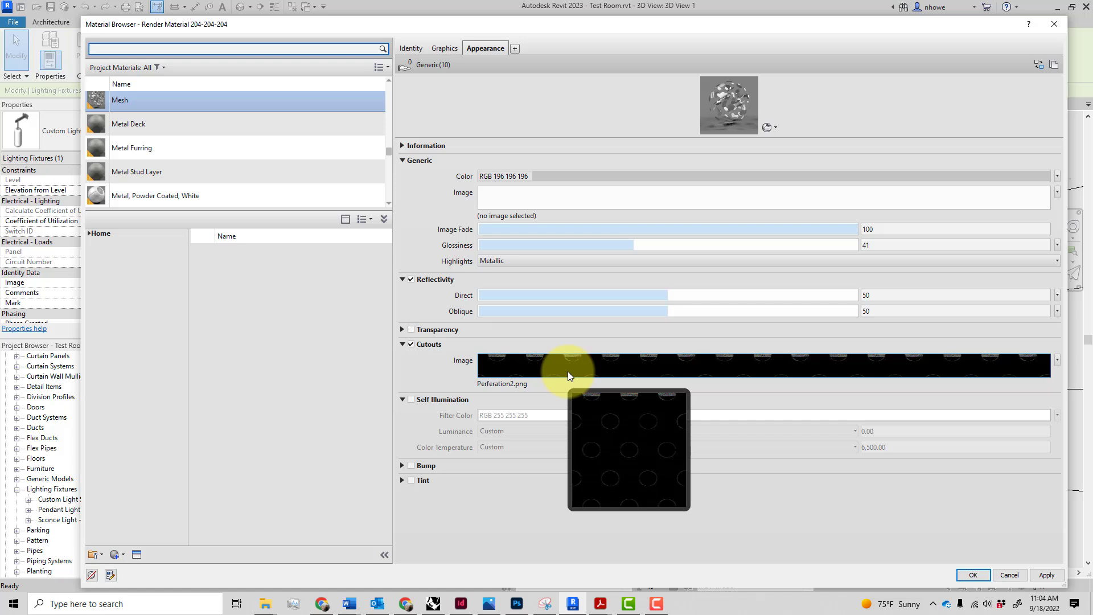
pyautogui.click(568, 371)
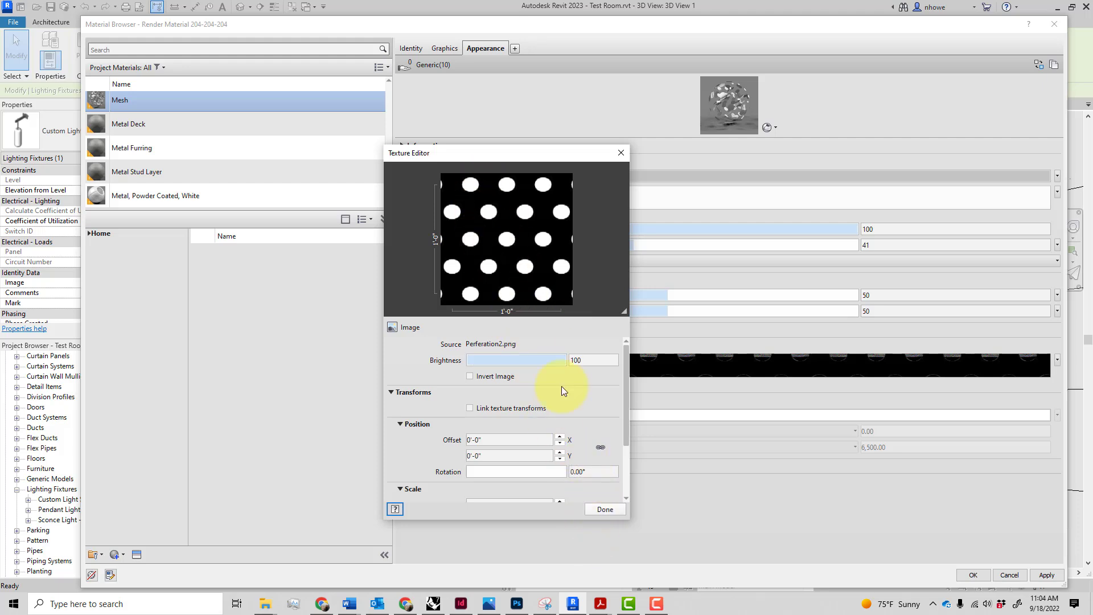
pyautogui.click(606, 509)
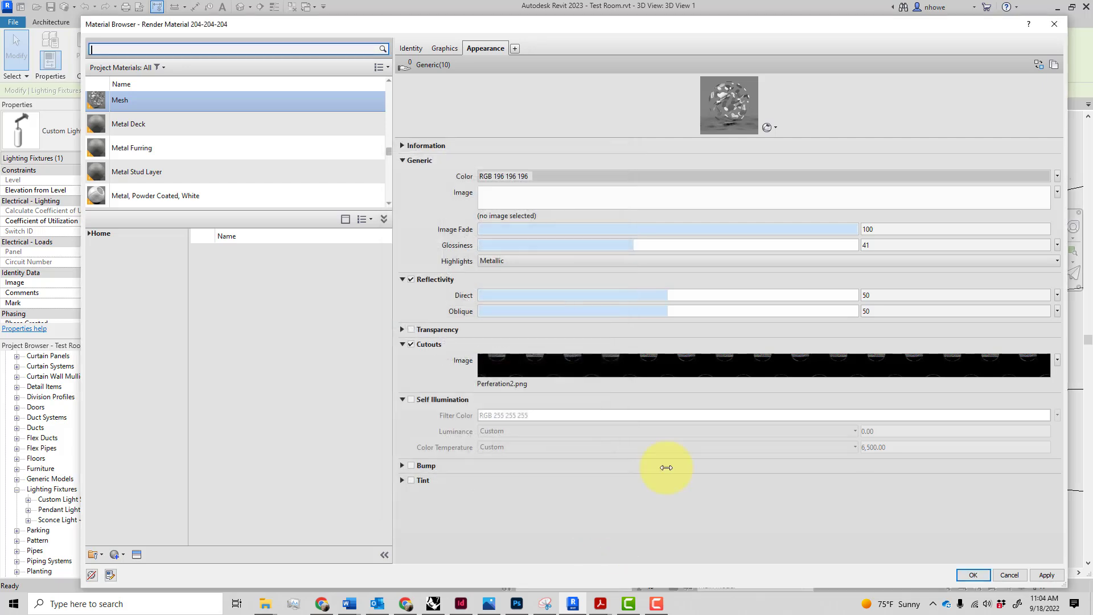
# Apply the Mesh material to the MetalMesh layer and accept the Object Styles and Visibility/Graphic Overrides settings.
pyautogui.click(1037, 576)
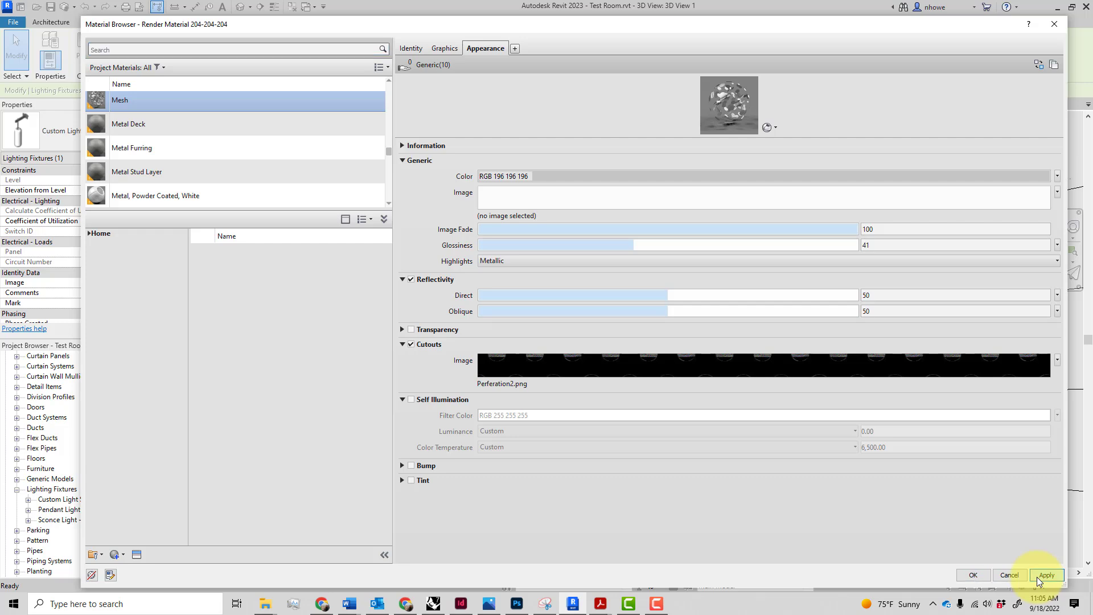
pyautogui.click(974, 574)
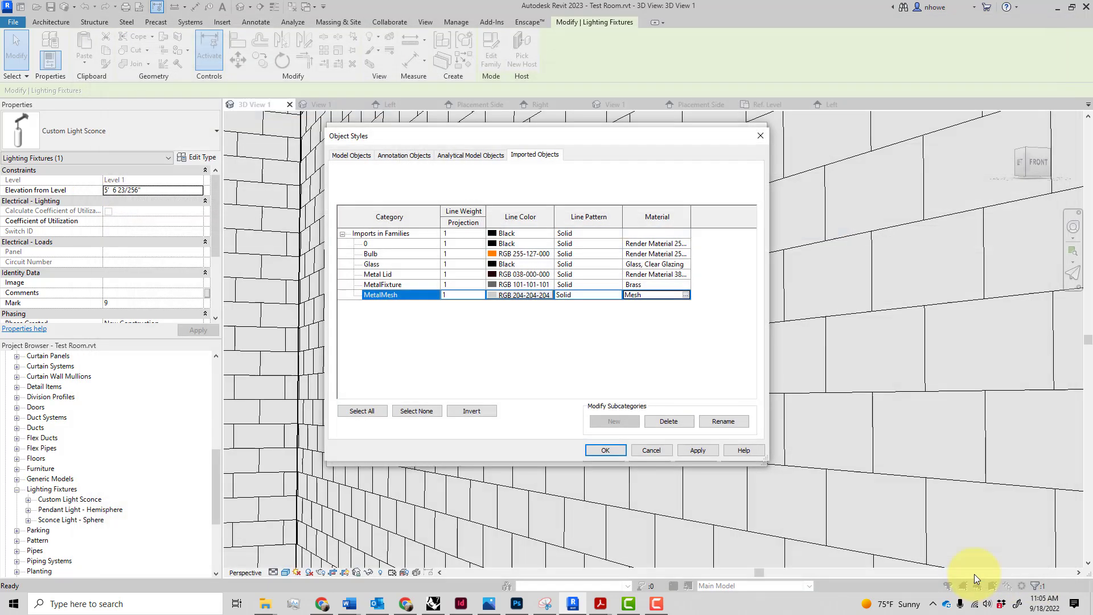
pyautogui.click(698, 449)
pyautogui.click(603, 449)
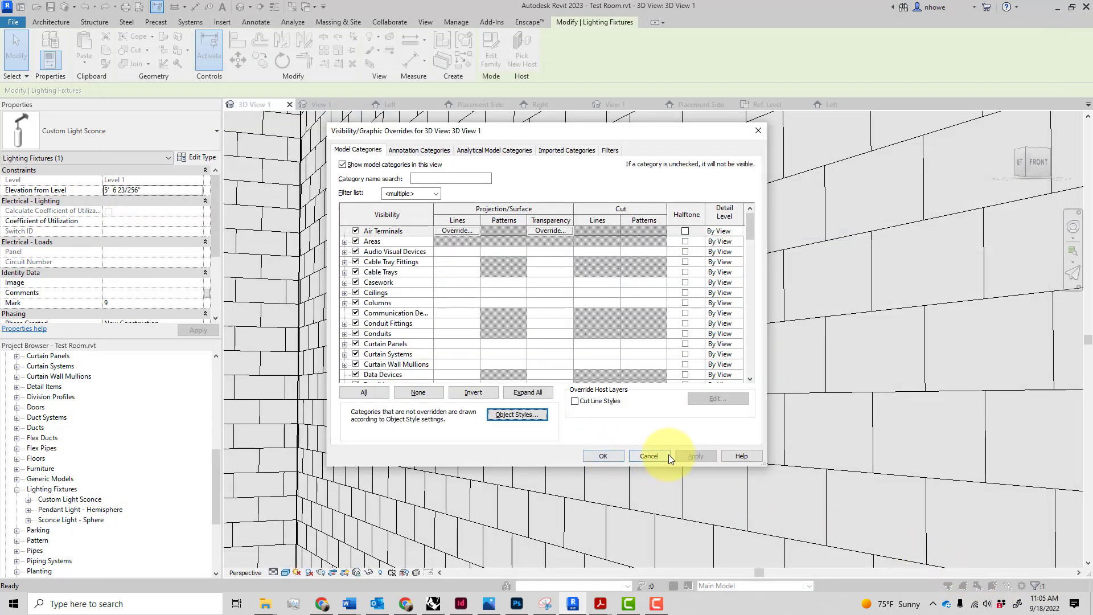
pyautogui.click(603, 455)
pyautogui.press('Escape')
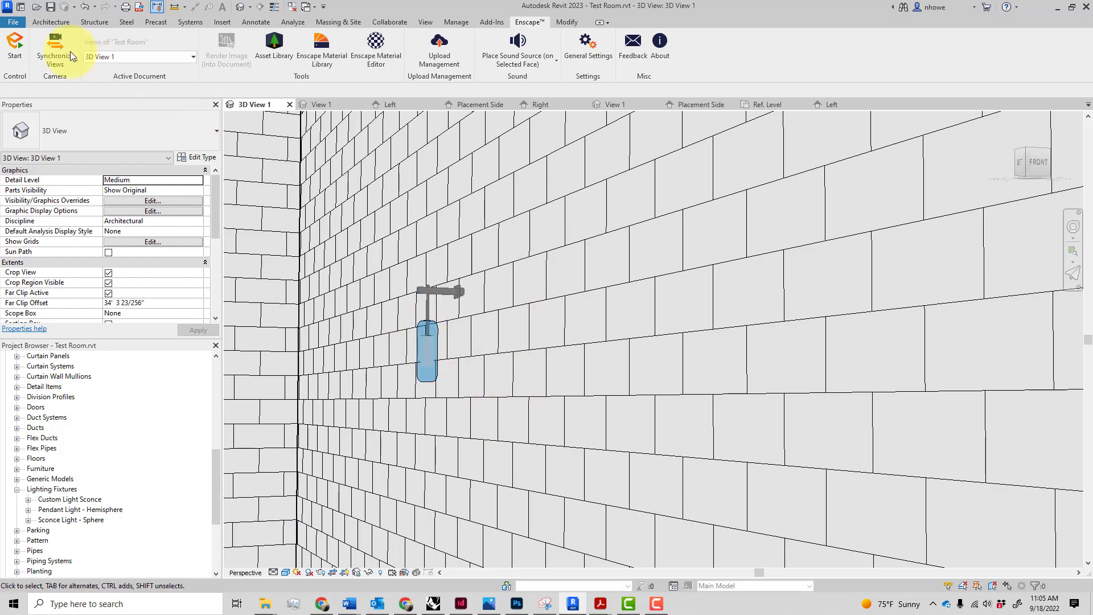
# Start the Enscape rendering of 3D View 1, examine the sconce and its light up close, and close the rendering.
pyautogui.click(21, 57)
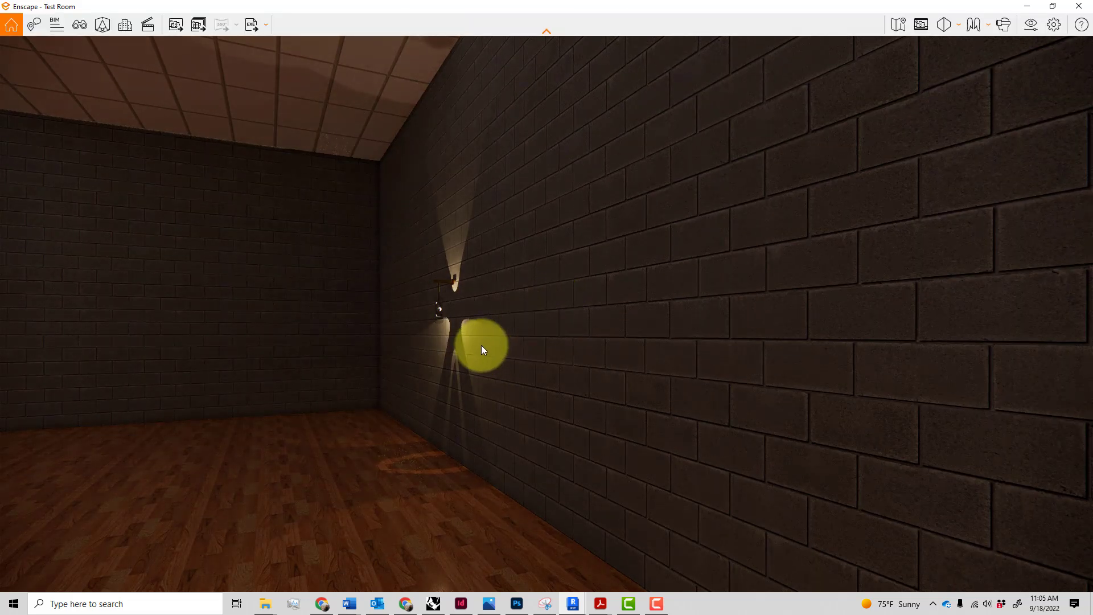
pyautogui.moveTo(438, 313); pyautogui.dragTo(428, 308)
pyautogui.scroll(-2, 428, 310)
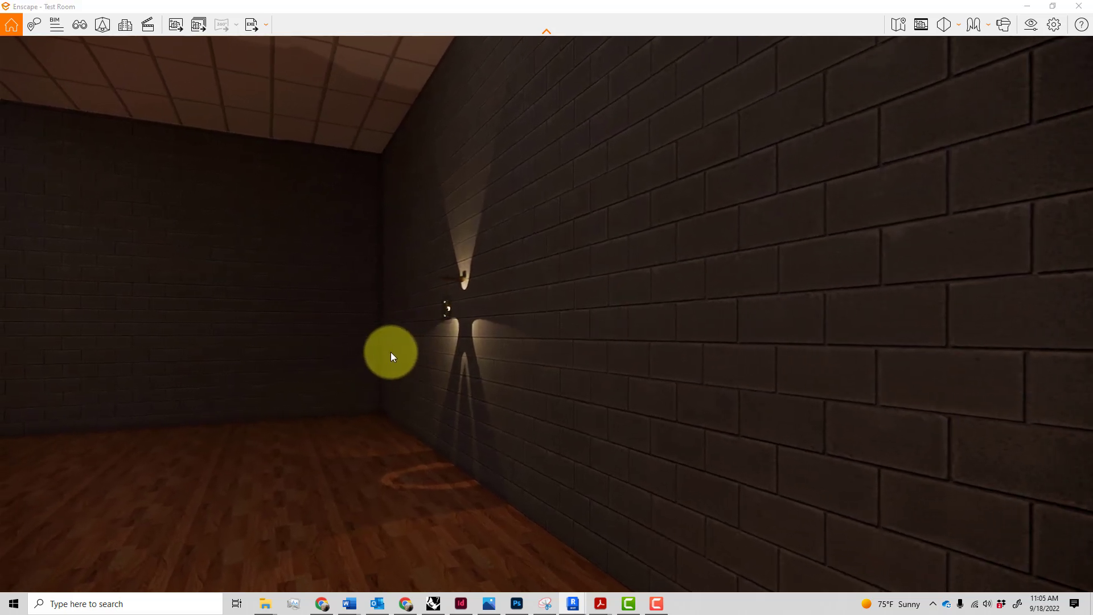
pyautogui.moveTo(391, 353); pyautogui.dragTo(664, 337)
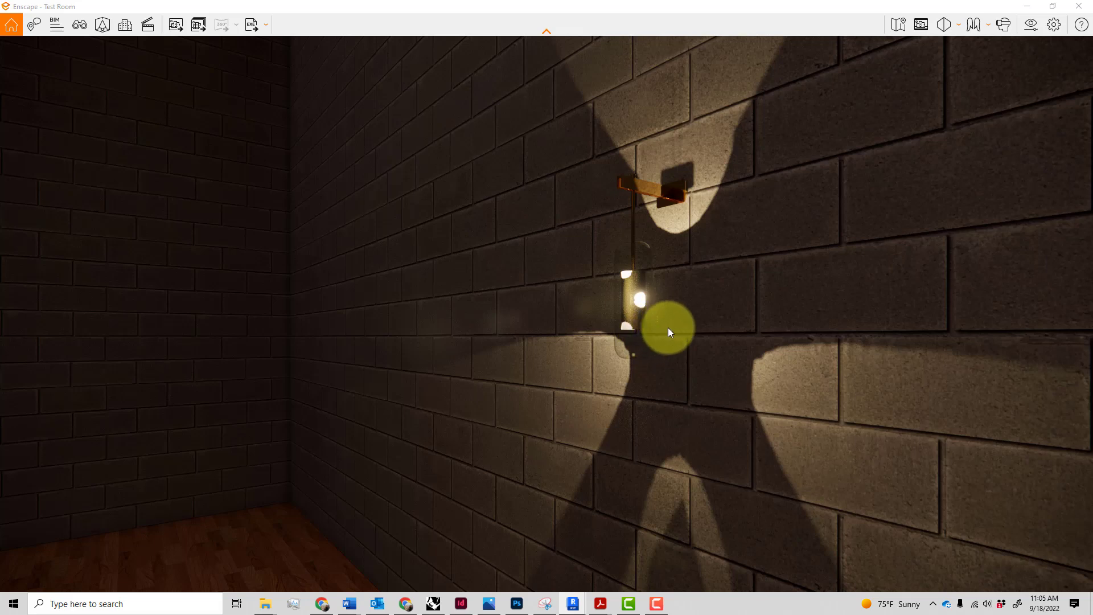
pyautogui.moveTo(668, 326); pyautogui.dragTo(650, 344)
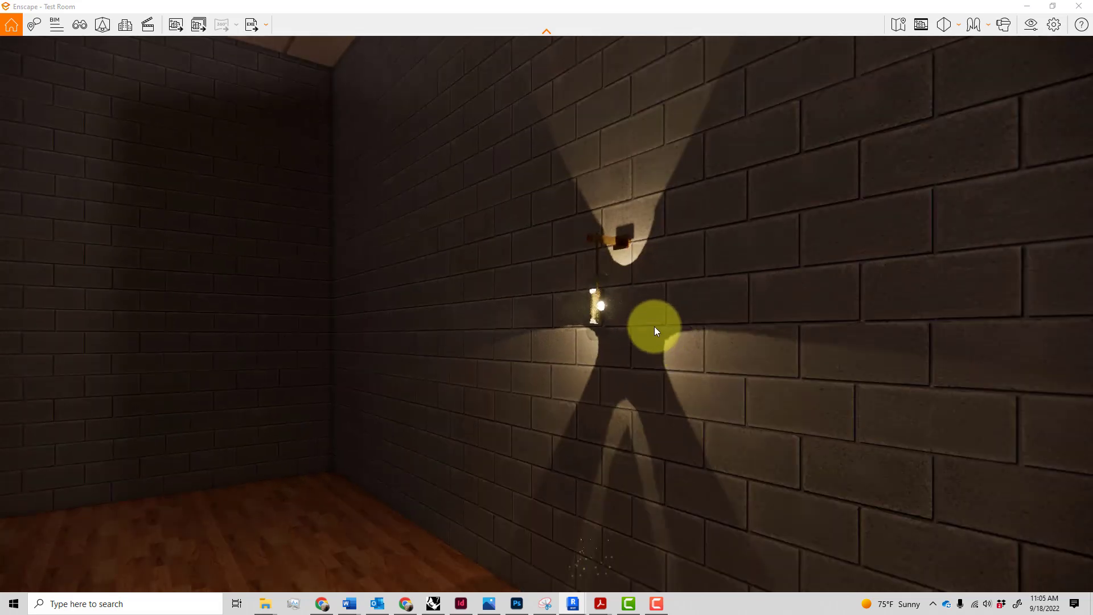
pyautogui.click(1078, 6)
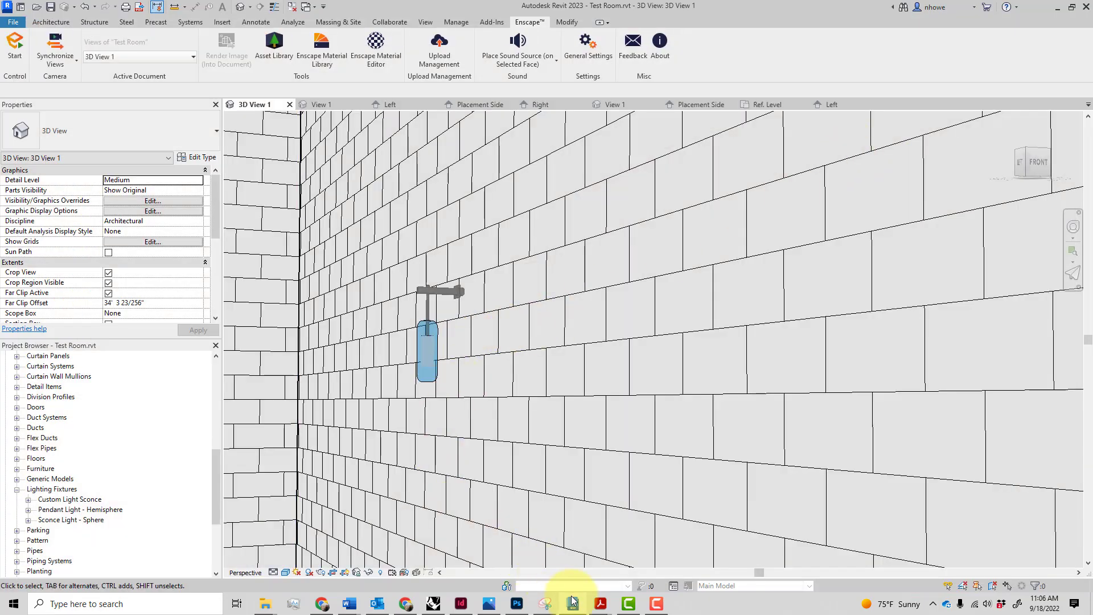
# Set the sample size of the Mesh material's Perferation2.png cutout texture to 1/2" wide and 1/2" high.
pyautogui.click(459, 22)
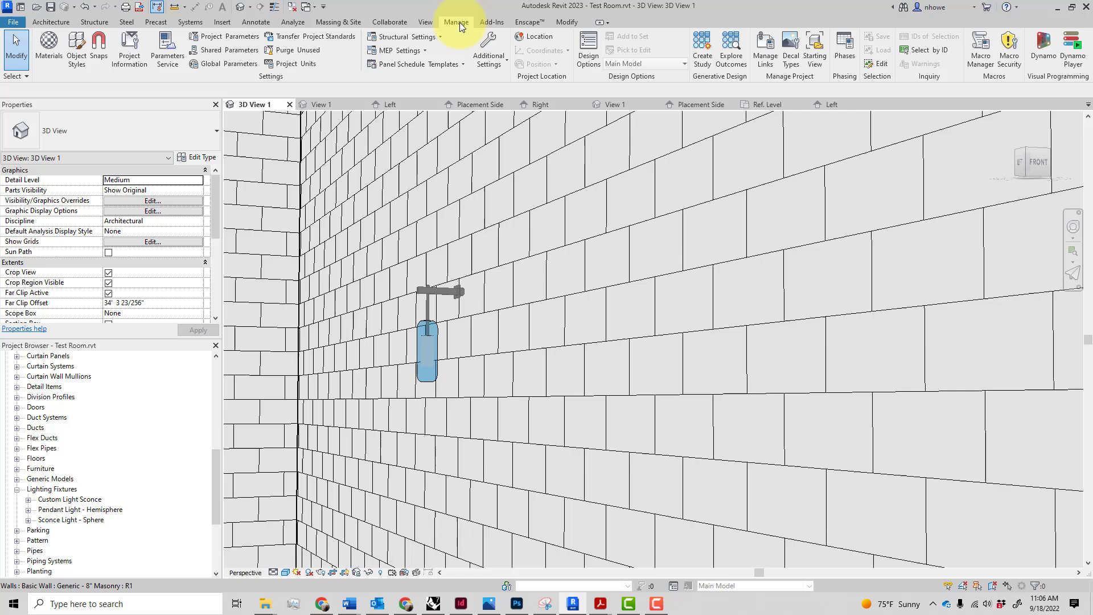
pyautogui.click(48, 52)
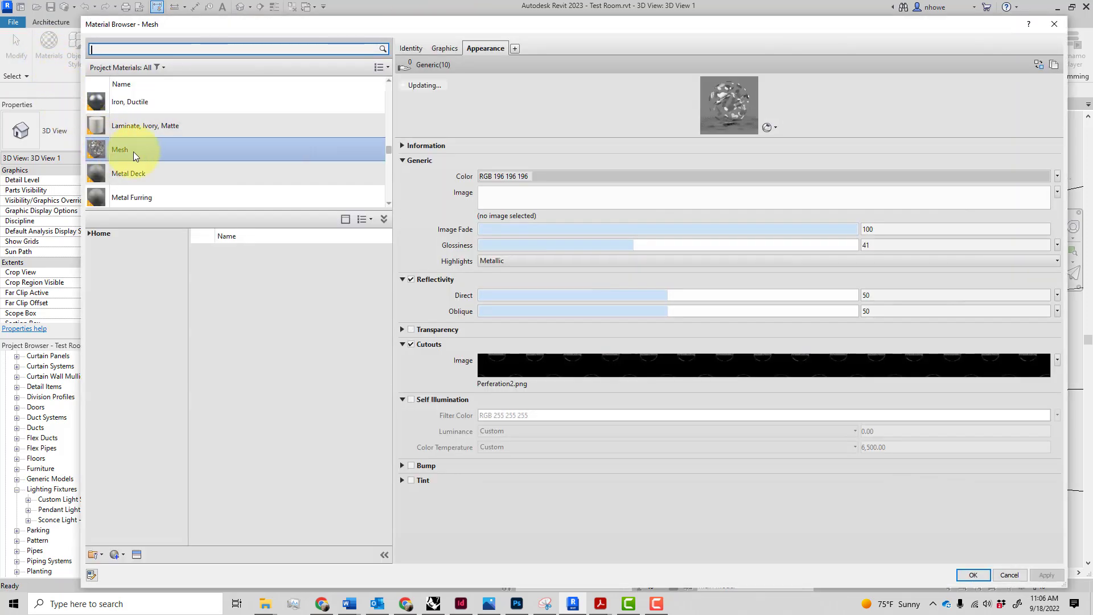
pyautogui.click(133, 152)
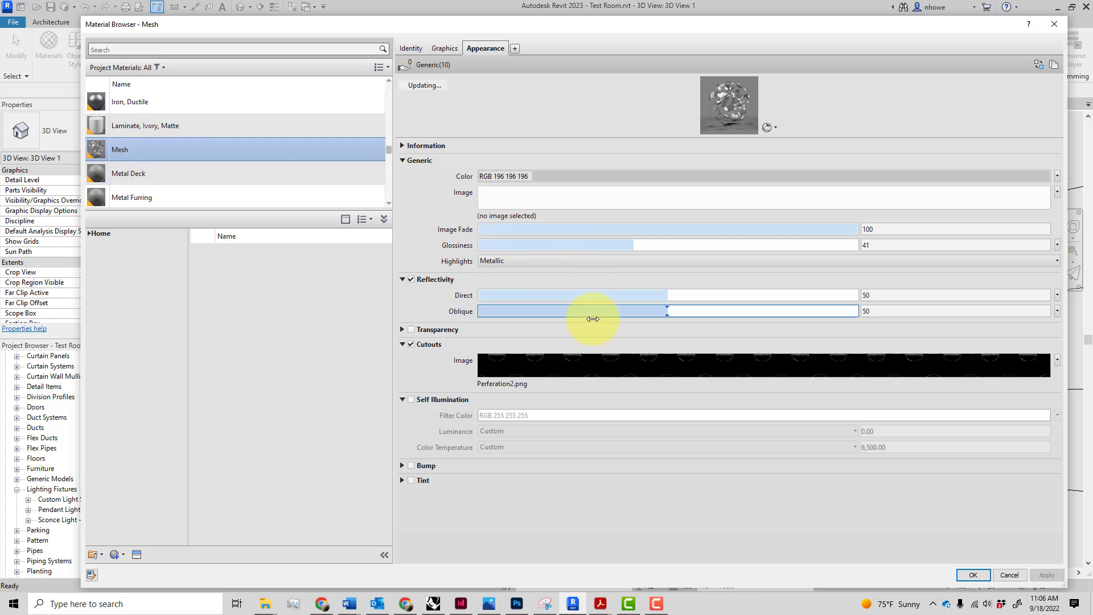
pyautogui.click(518, 371)
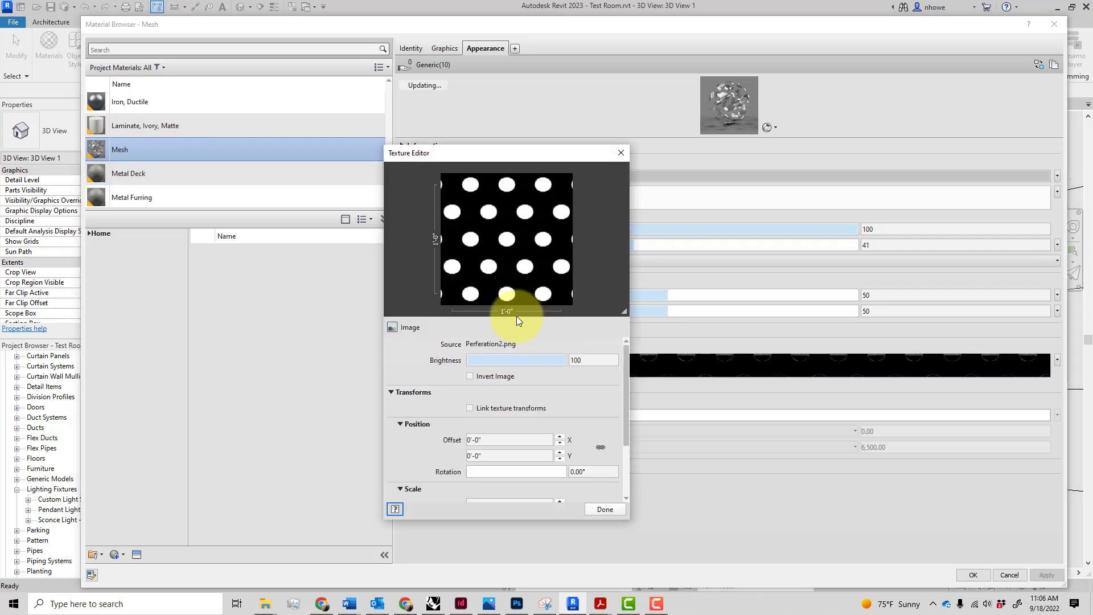
pyautogui.moveTo(627, 428); pyautogui.dragTo(629, 479)
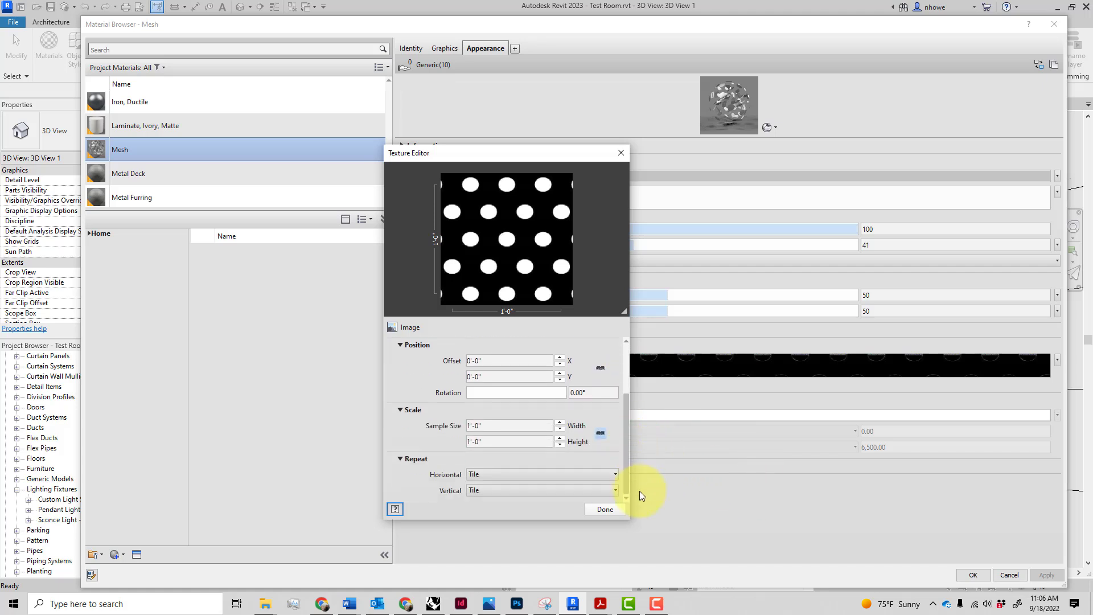
pyautogui.click(504, 426)
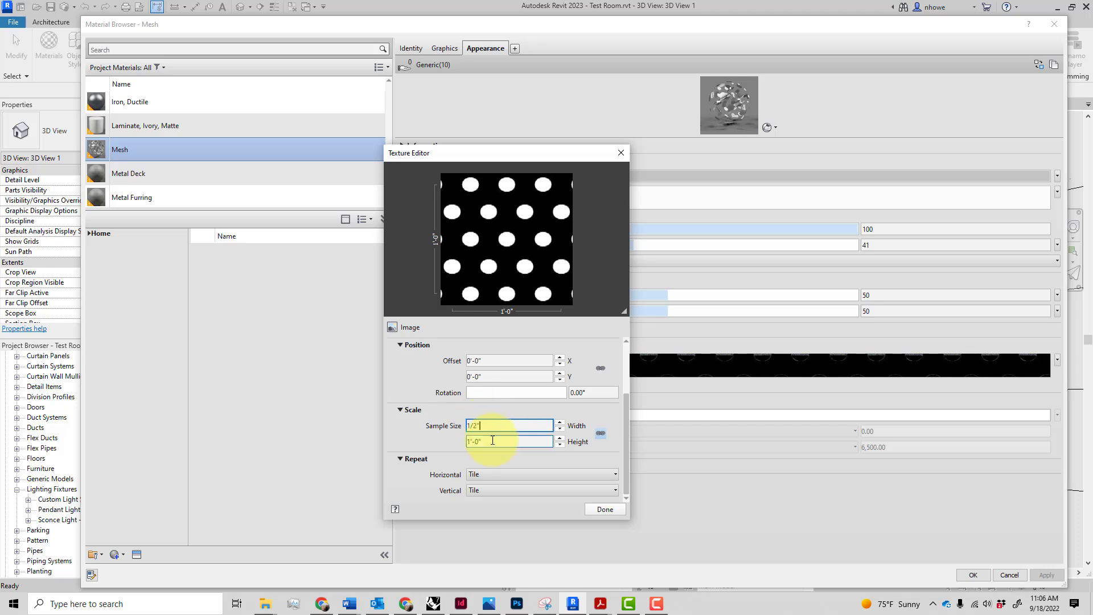
pyautogui.click(490, 442)
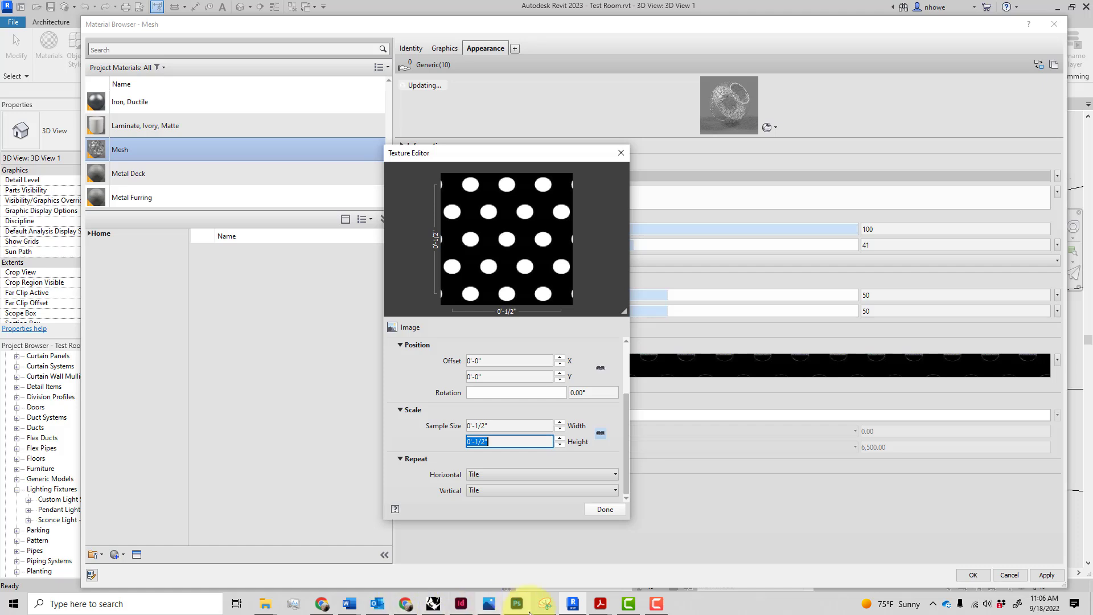
# Compare the cutout texture with the SconceReferenceMaterial.jpg photo, and apply the Mesh material's new texture scale.
pyautogui.click(490, 605)
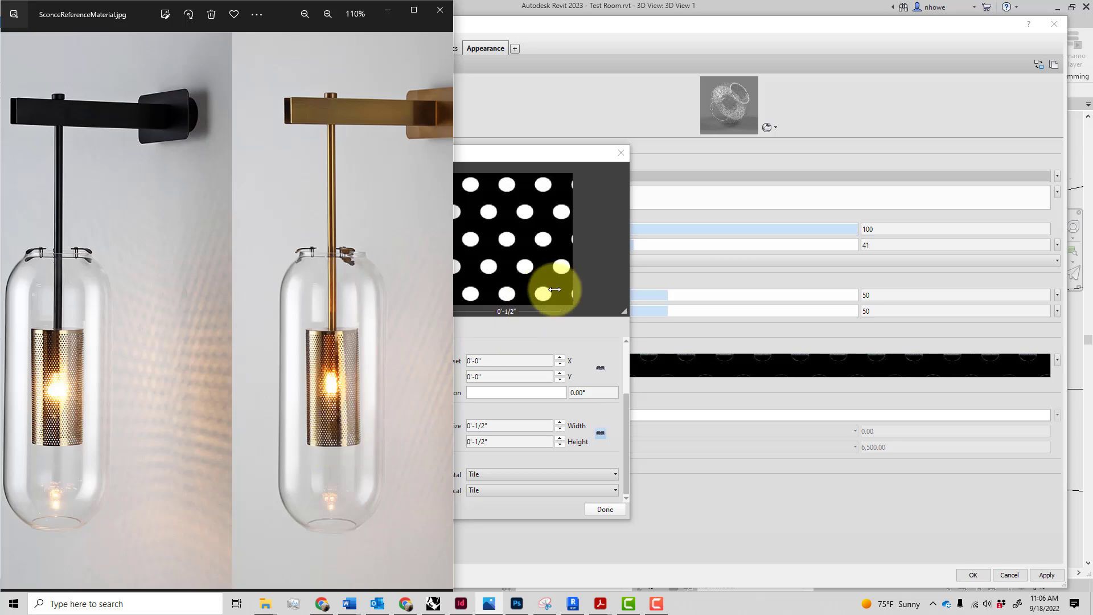
pyautogui.click(597, 276)
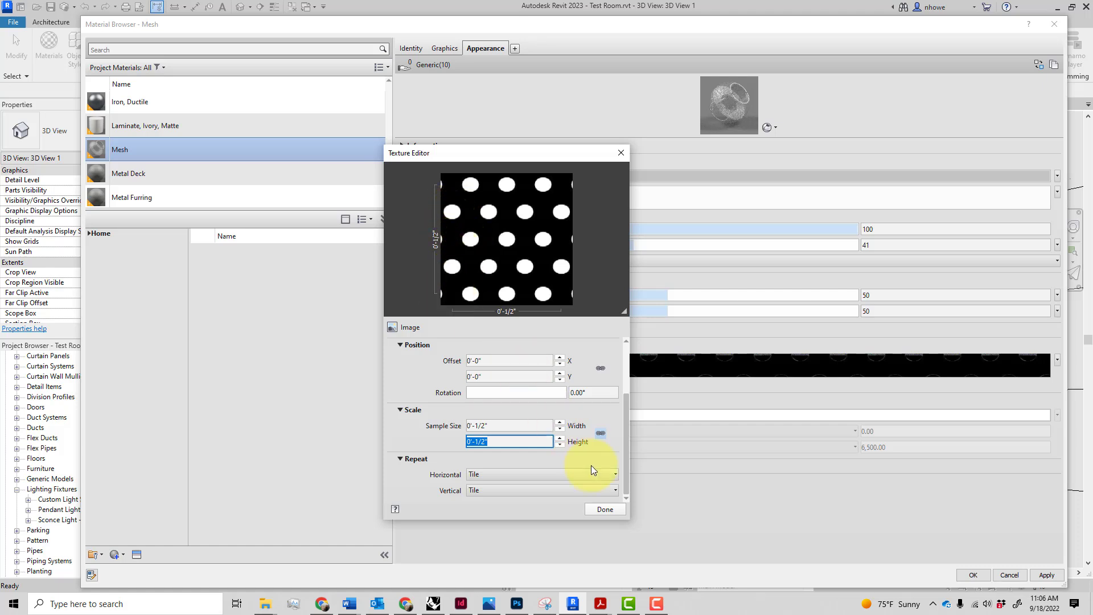
pyautogui.click(597, 505)
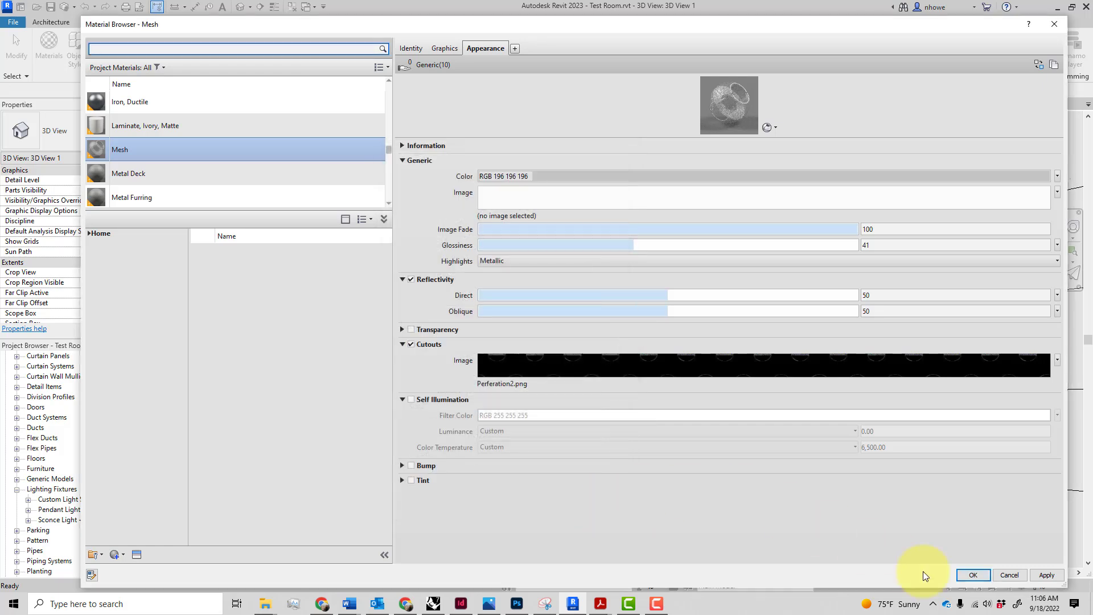
pyautogui.click(1046, 575)
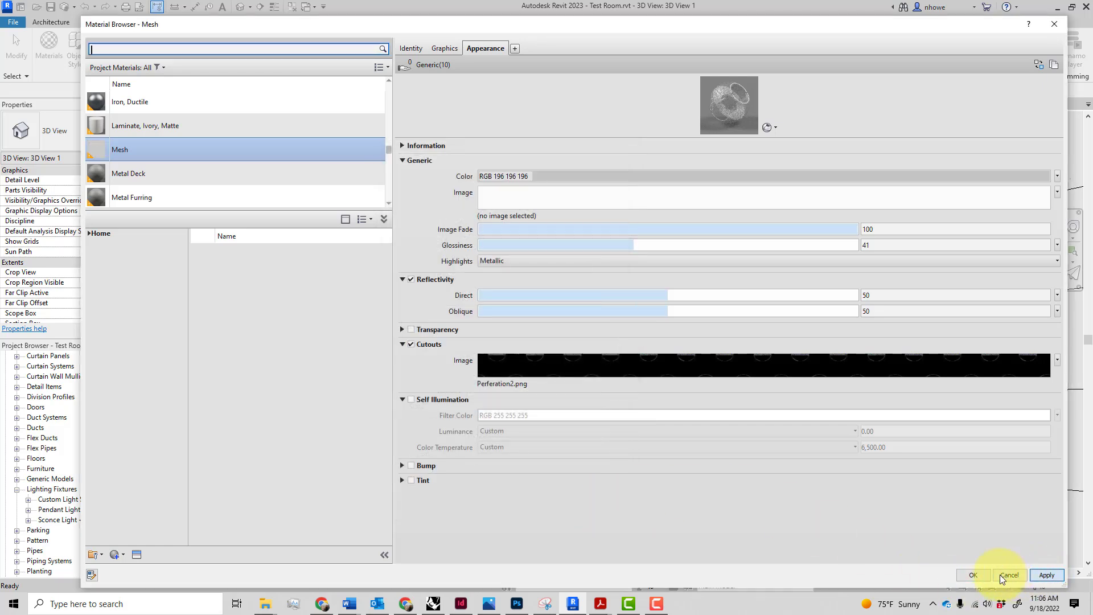
pyautogui.click(973, 574)
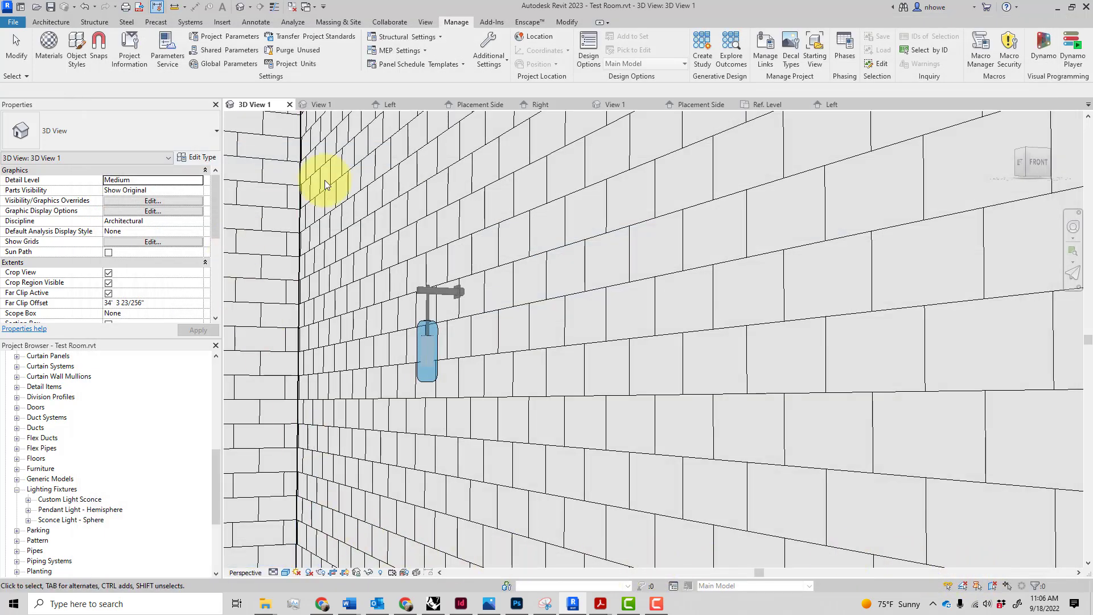
# Start the Enscape rendering again and examine the sconce's perforated mesh shade and the light pattern on the wall.
pyautogui.click(521, 23)
pyautogui.click(23, 66)
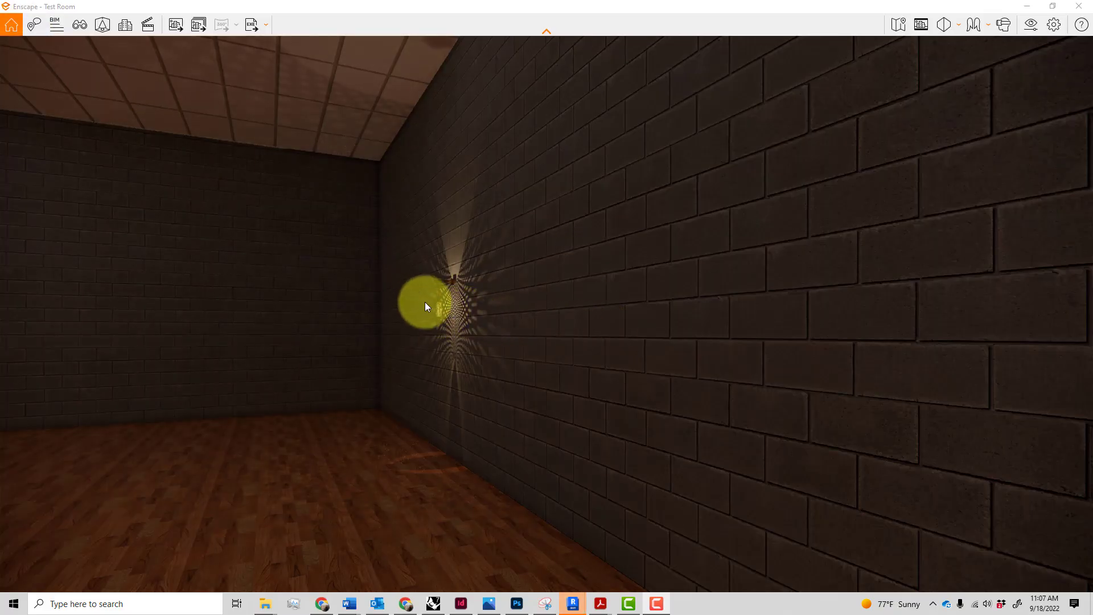
pyautogui.scroll(1, 421, 300)
pyautogui.scroll(1, 419, 298)
pyautogui.moveTo(451, 348); pyautogui.dragTo(450, 349, button='middle')
pyautogui.scroll(3, 466, 361)
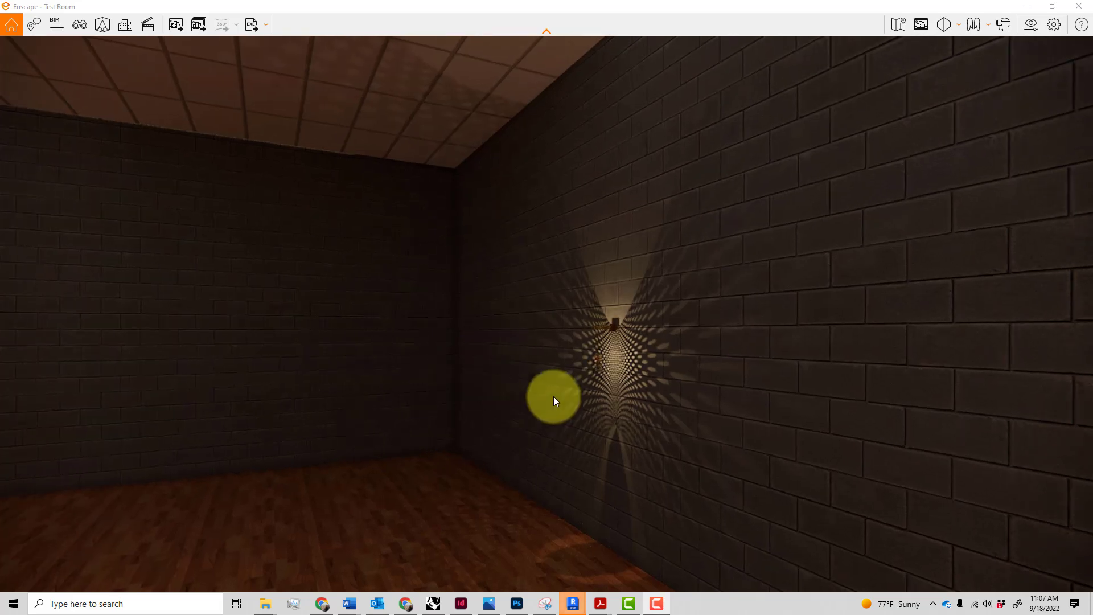
pyautogui.scroll(3, 619, 397)
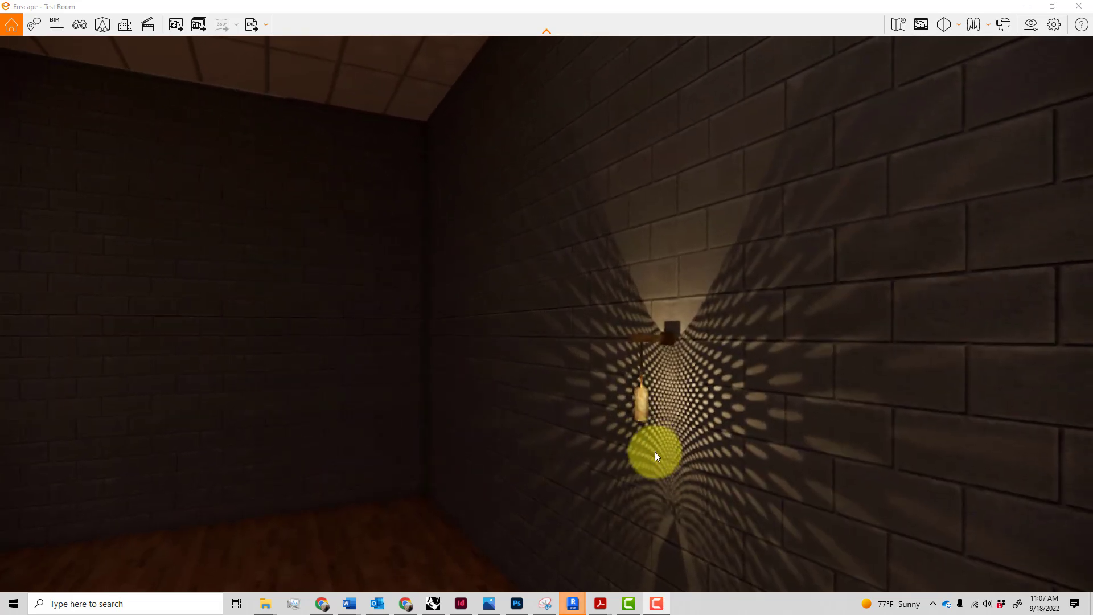
pyautogui.scroll(4, 700, 511)
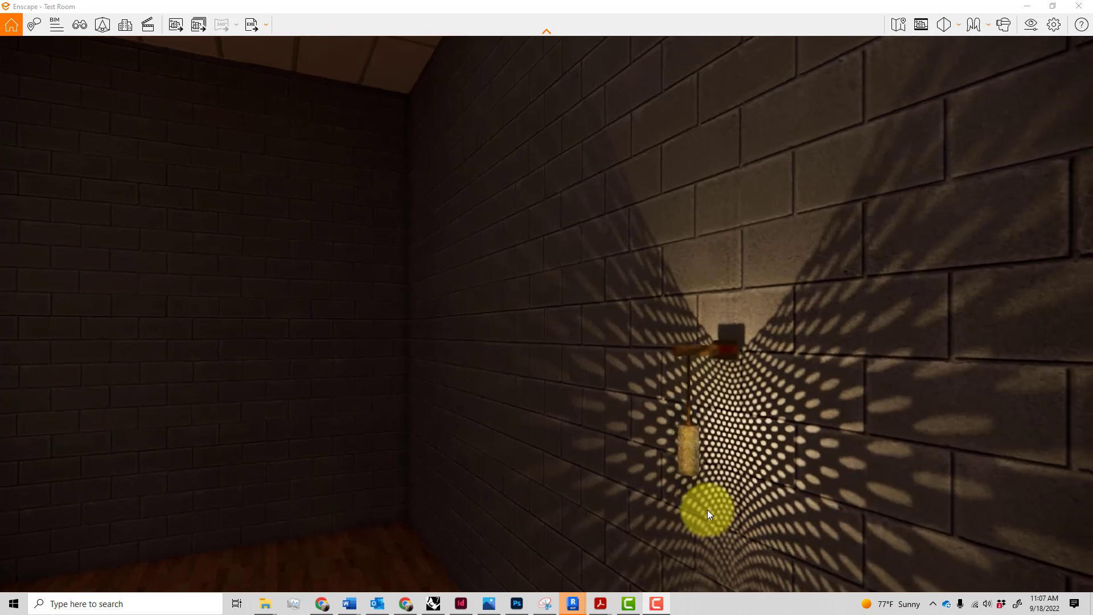
pyautogui.scroll(5, 776, 351)
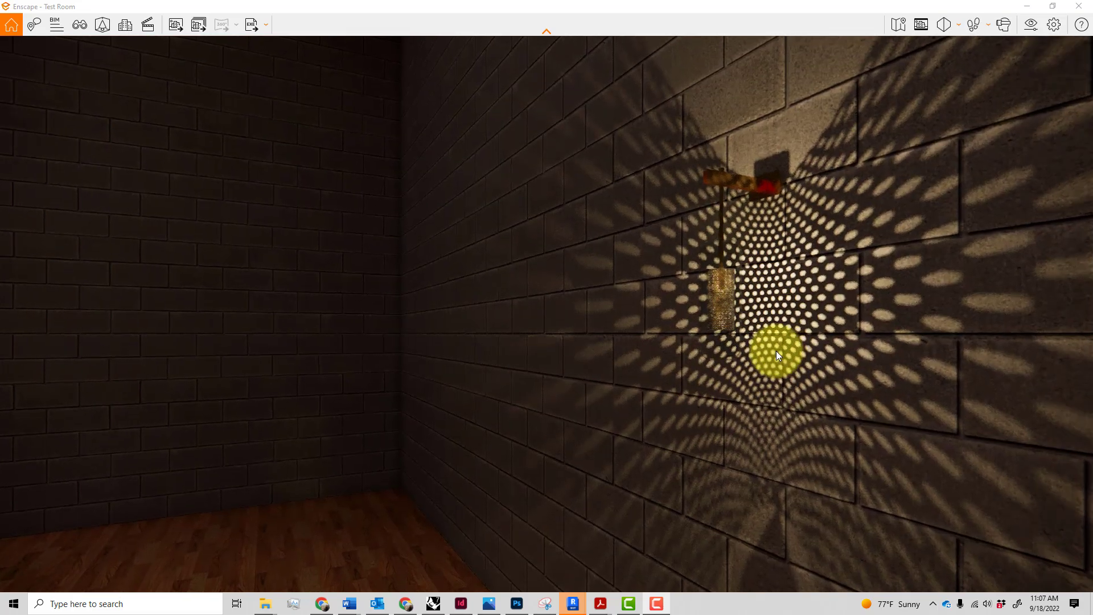
pyautogui.scroll(5, 774, 356)
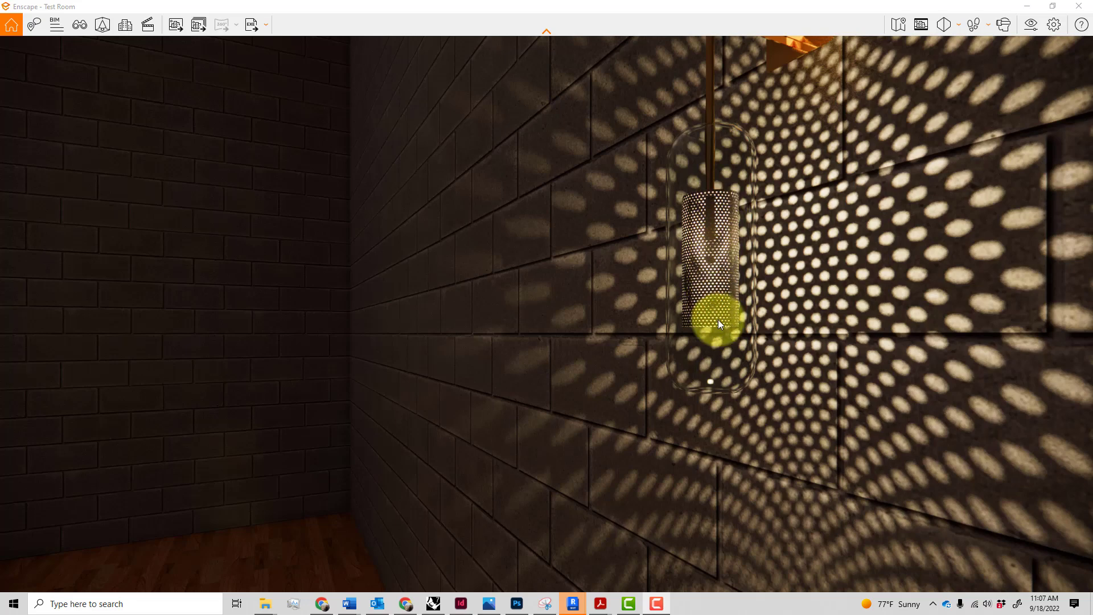
pyautogui.scroll(-4, 718, 324)
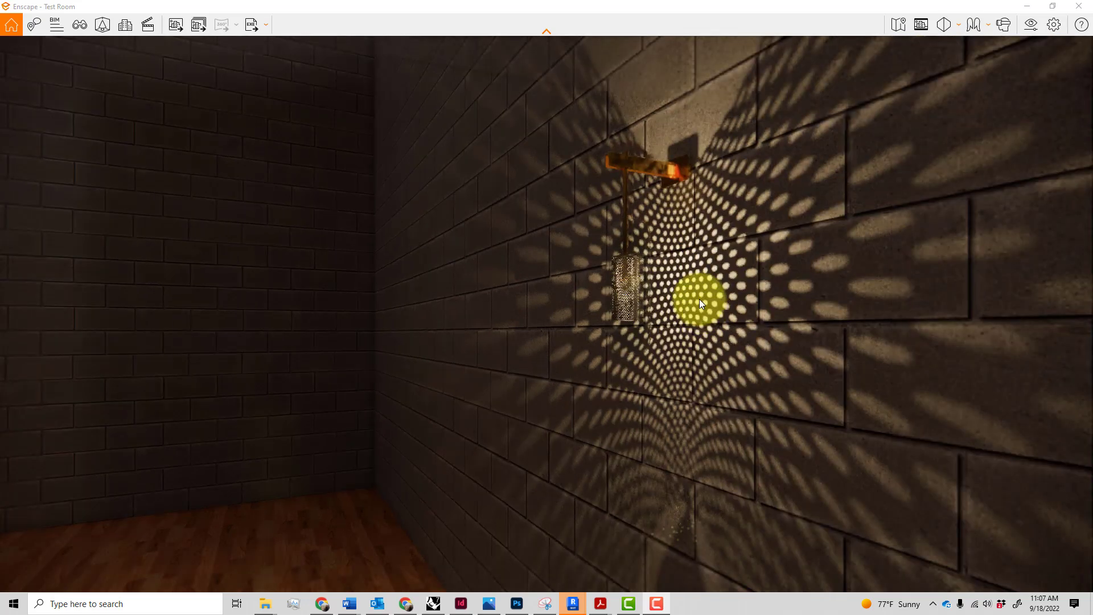
pyautogui.scroll(3, 670, 190)
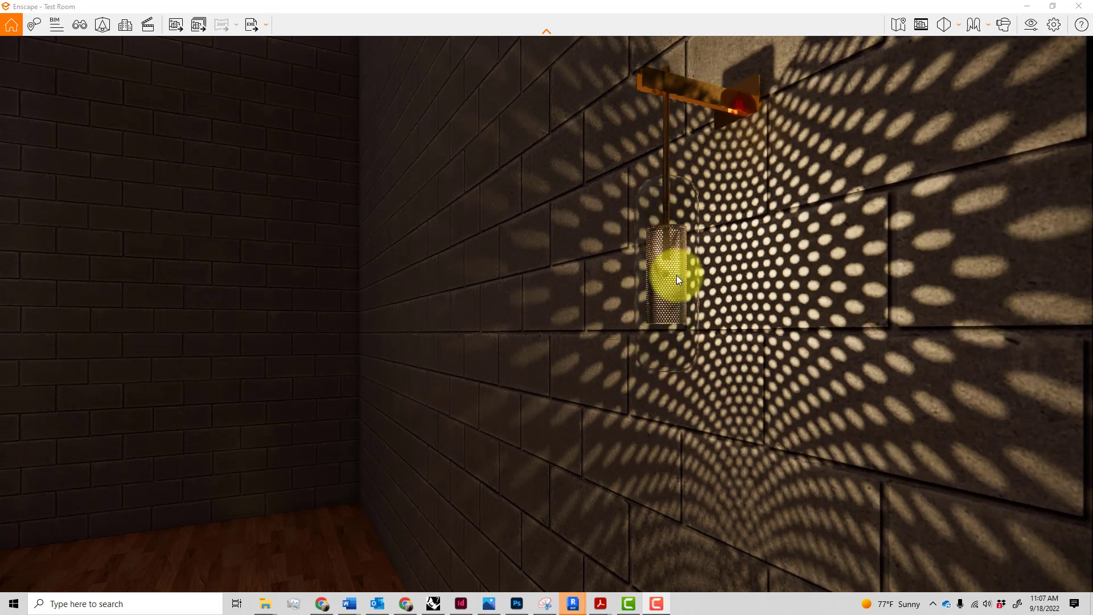
pyautogui.scroll(3, 671, 271)
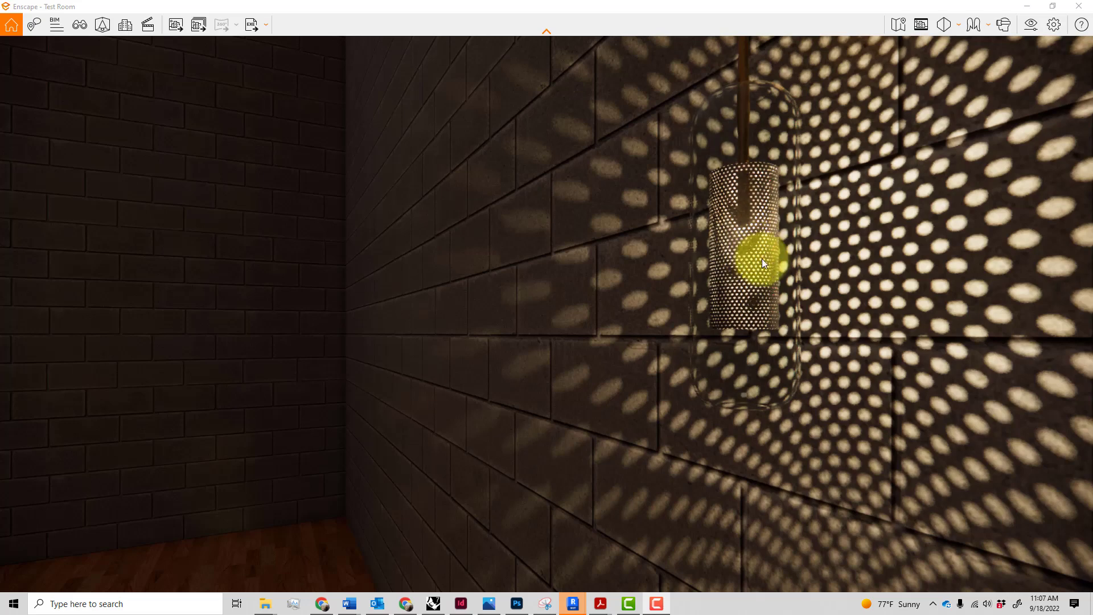
# Examine the sconce's perforated shade and light pattern from closer up and farther back, and close the Enscape rendering.
pyautogui.press('d')
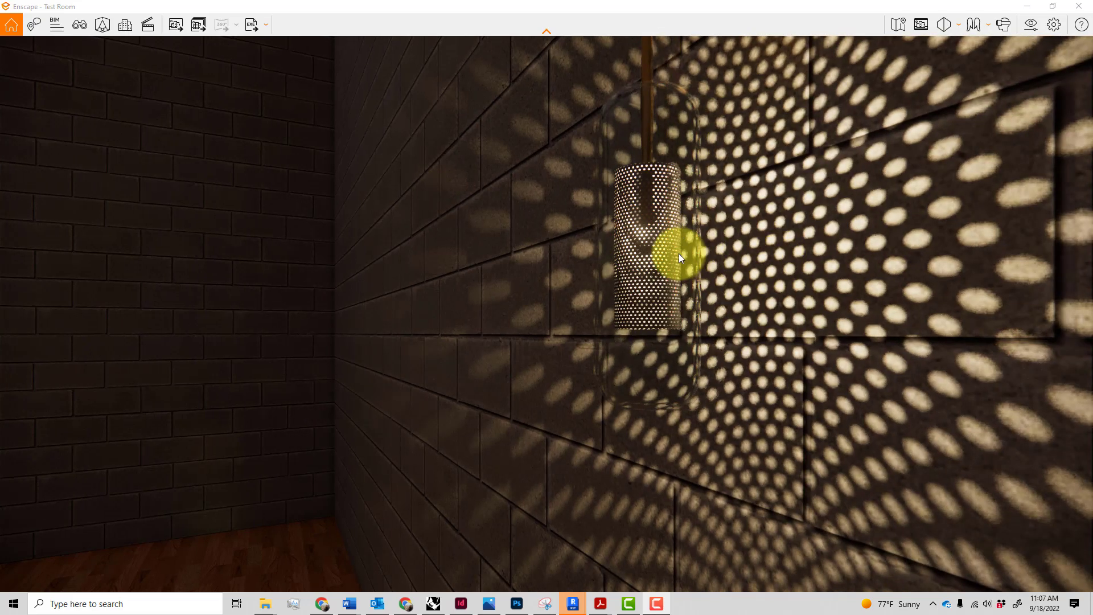
pyautogui.scroll(2, 677, 266)
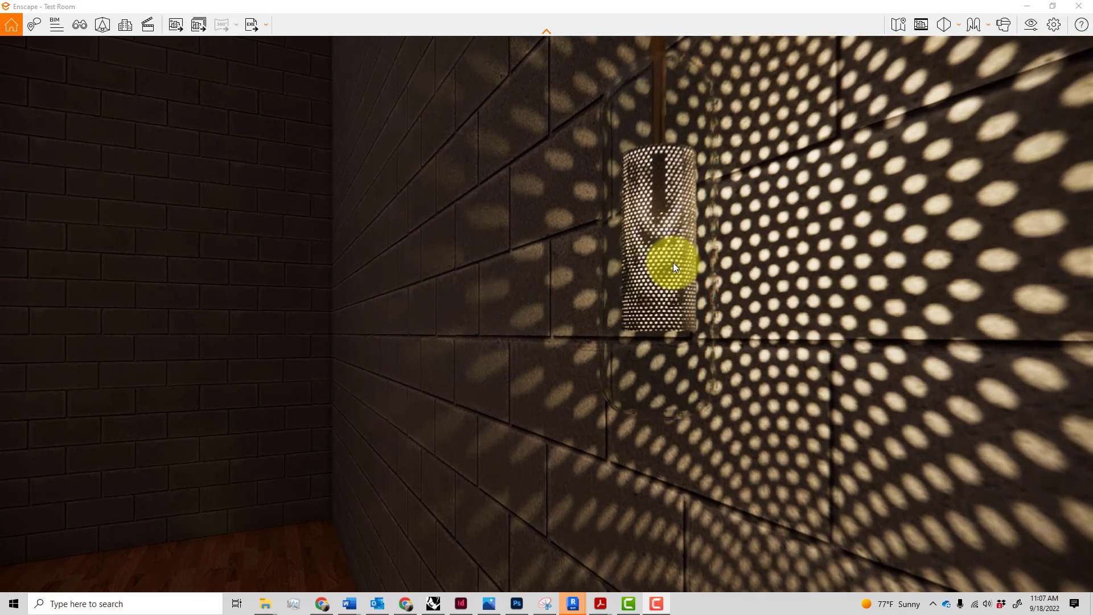
pyautogui.scroll(2, 676, 258)
pyautogui.scroll(-3, 678, 258)
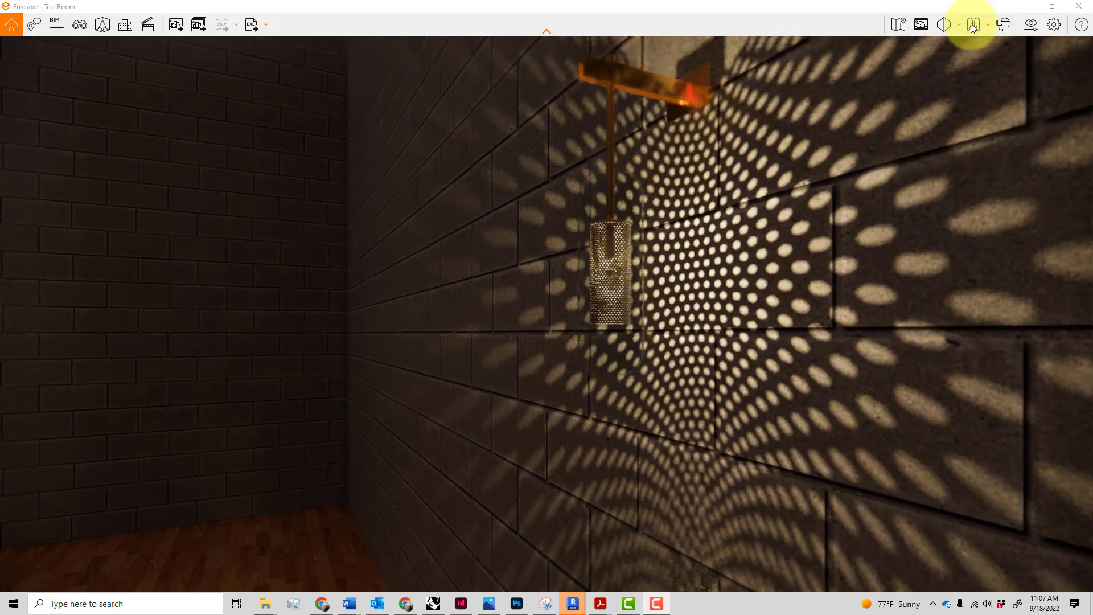
pyautogui.click(1083, 7)
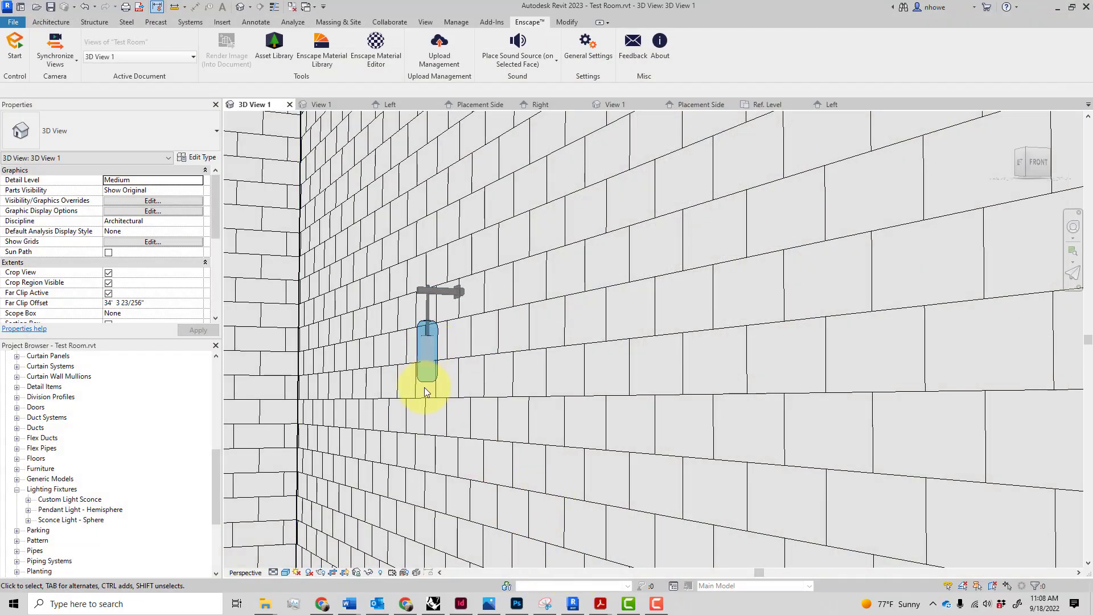
# Open the project's object styles for the imported objects from 3D View 1's visibility and graphics settings.
pyautogui.press('v')
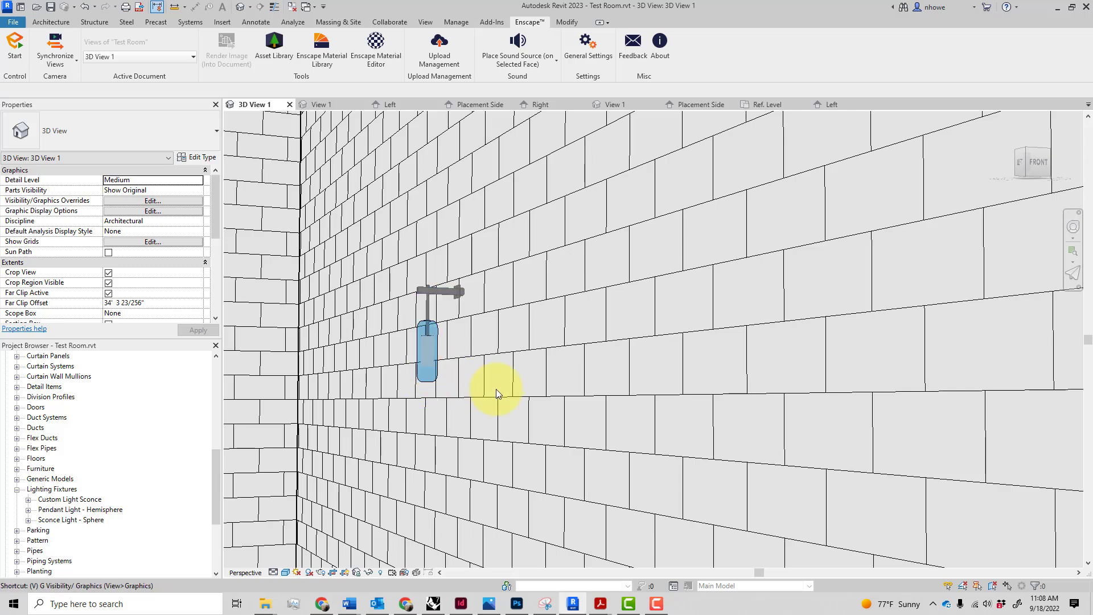
pyautogui.press('g')
pyautogui.click(504, 411)
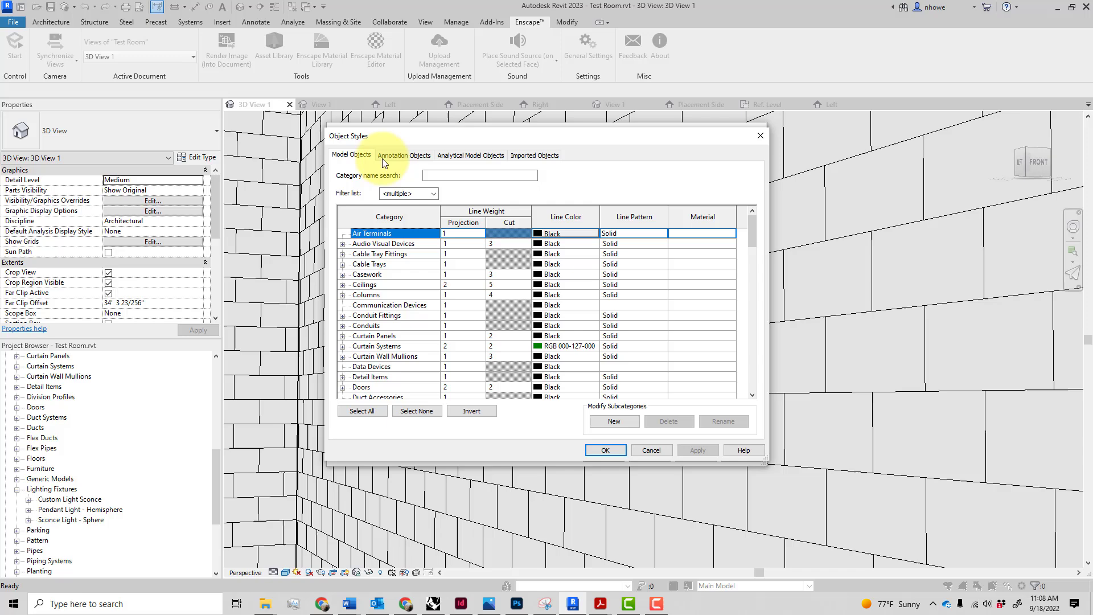
pyautogui.click(531, 156)
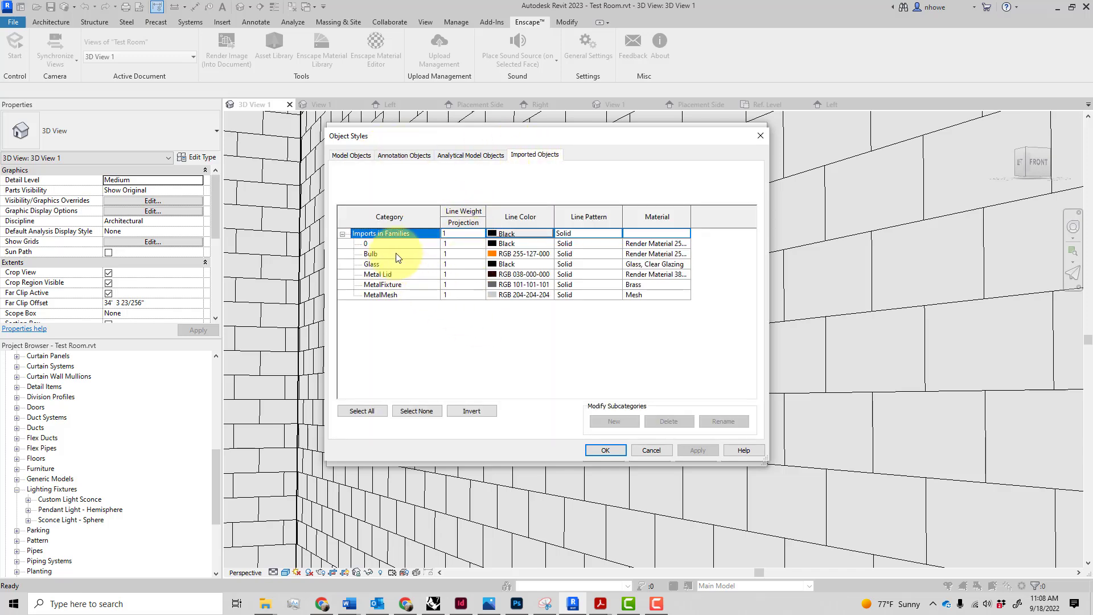
# Search the project materials for "light" and choose Default Light Source for the imported Bulb layer.
pyautogui.click(395, 254)
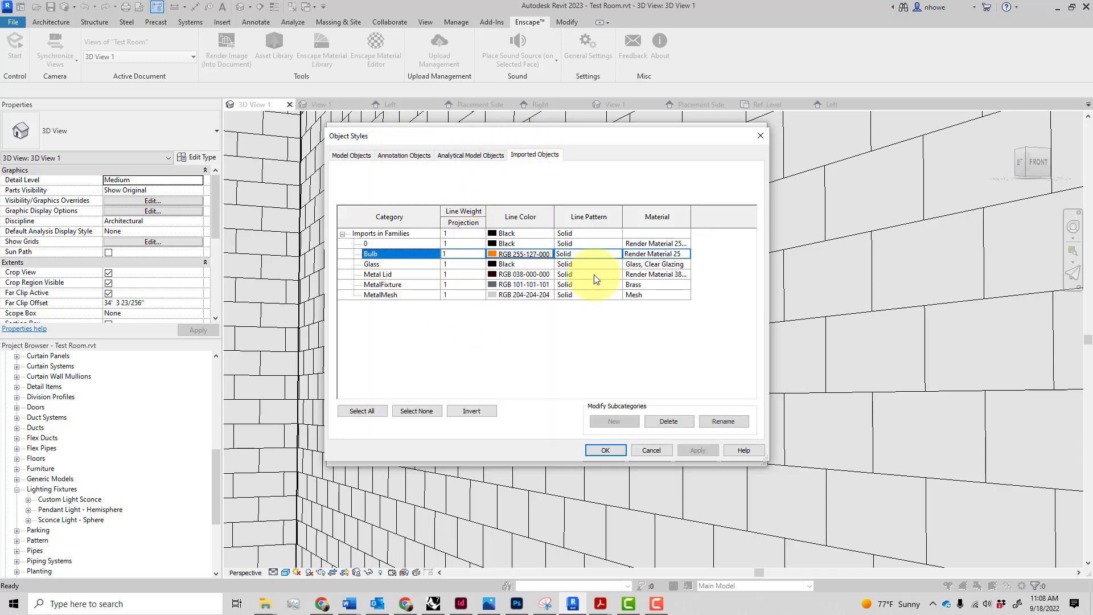
pyautogui.click(687, 256)
pyautogui.click(685, 254)
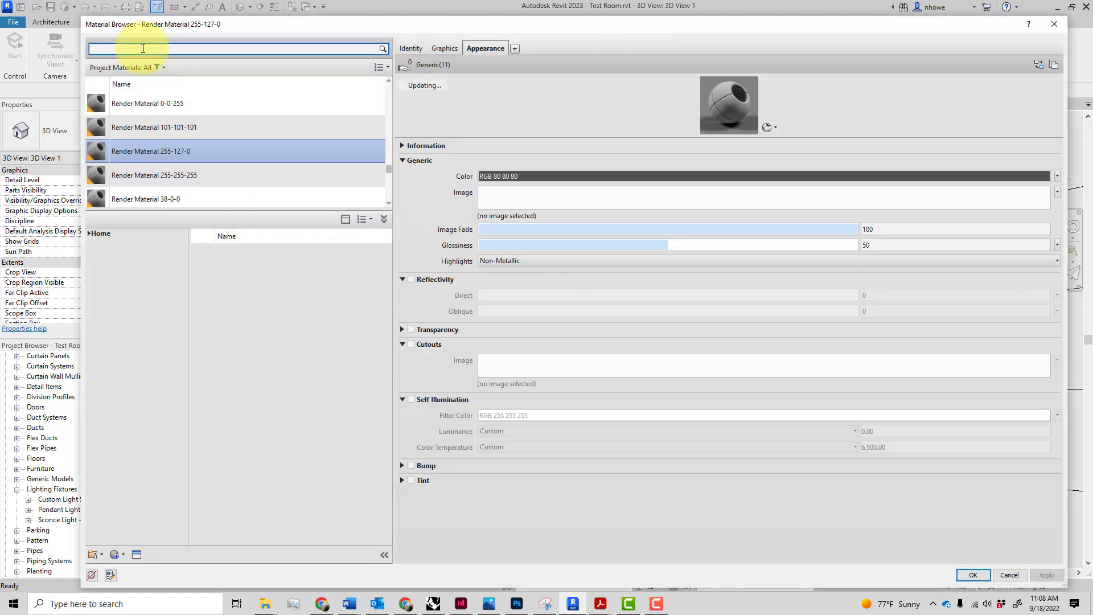
pyautogui.write('light')
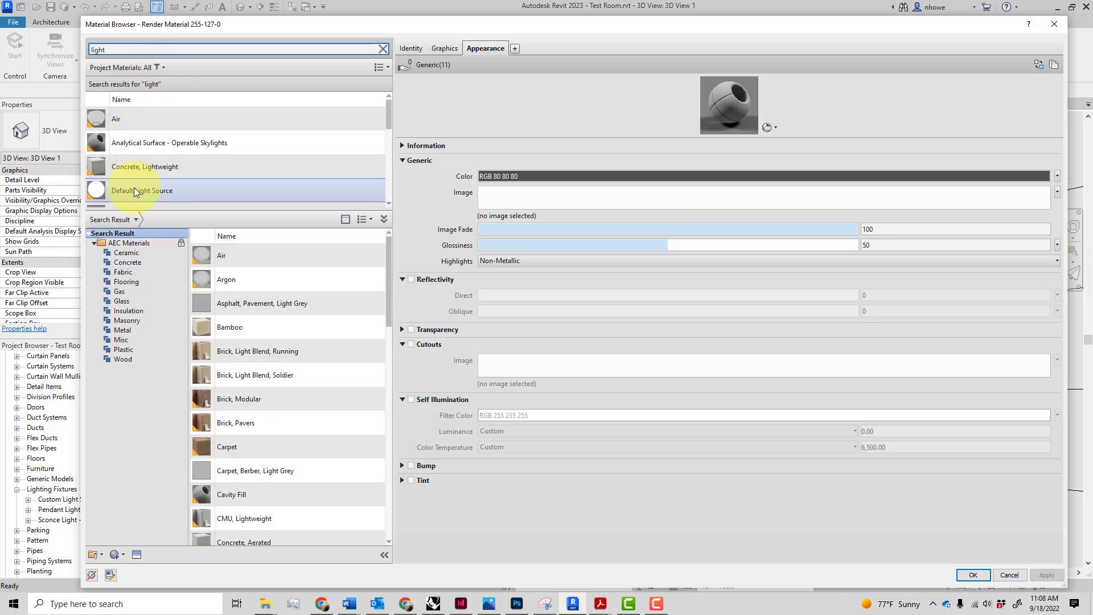
pyautogui.click(135, 190)
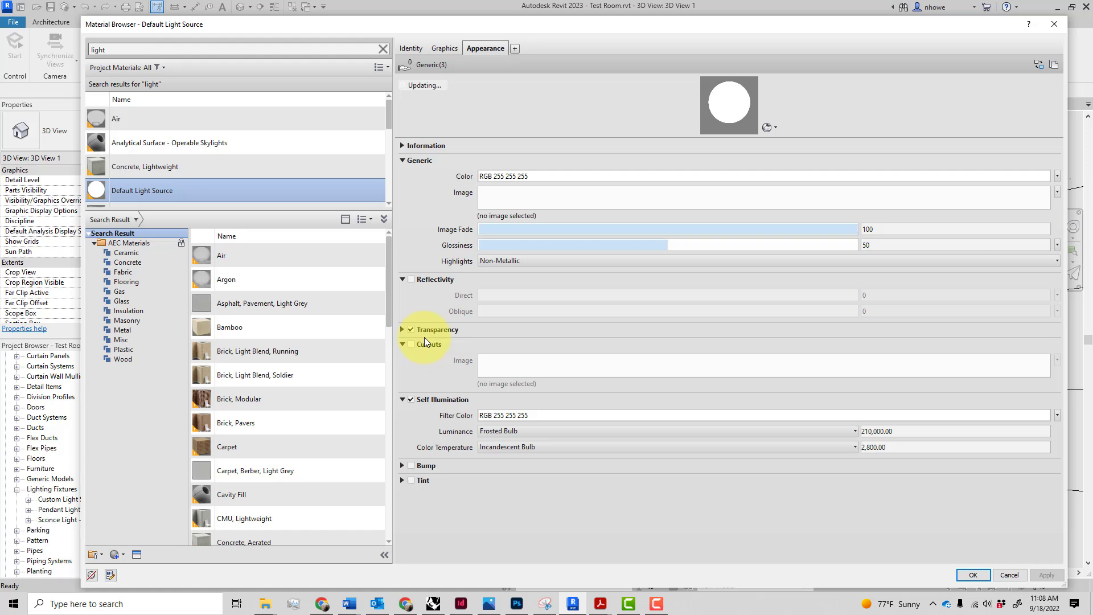
# Toggle Default Light Source's transparency off and on, try the Lamp Shade Exterior and Lamp Shade Interior luminance presets, and restore Frosted Bulb.
pyautogui.click(411, 330)
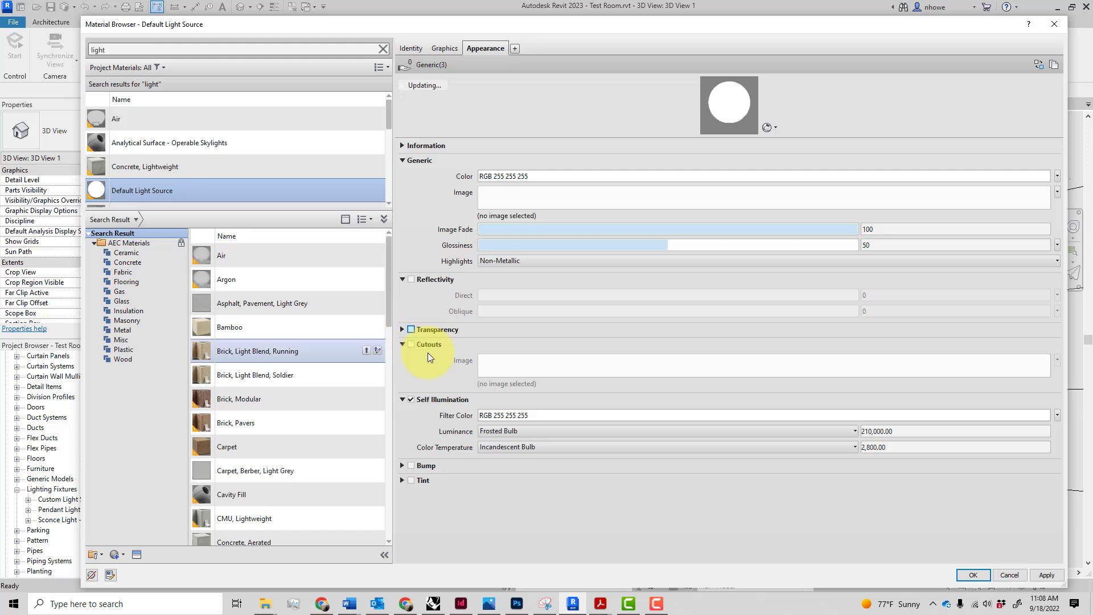
pyautogui.click(411, 330)
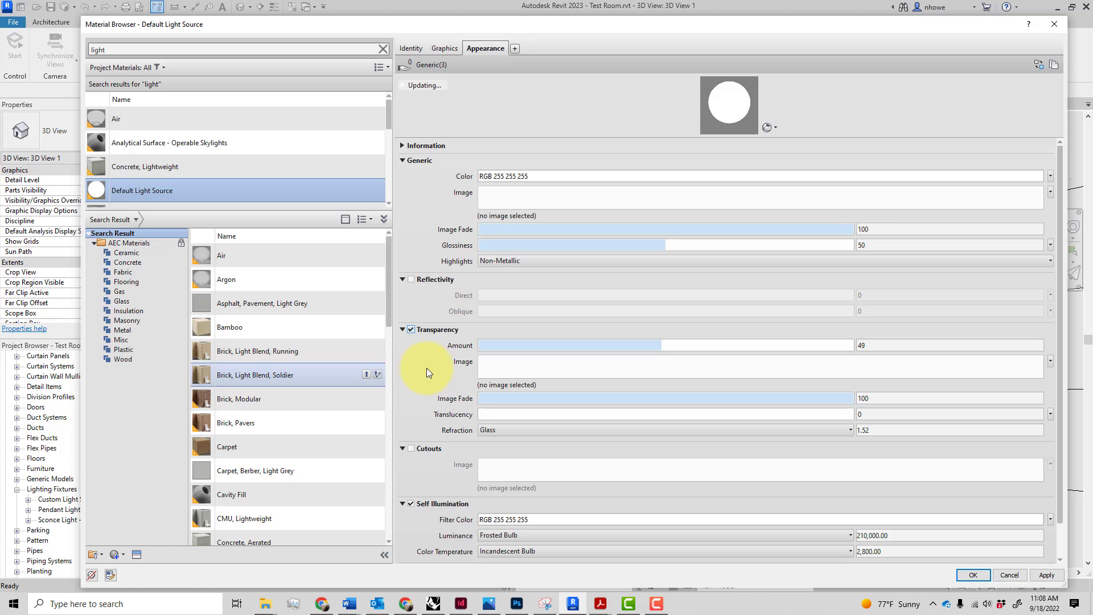
pyautogui.scroll(-1, 416, 484)
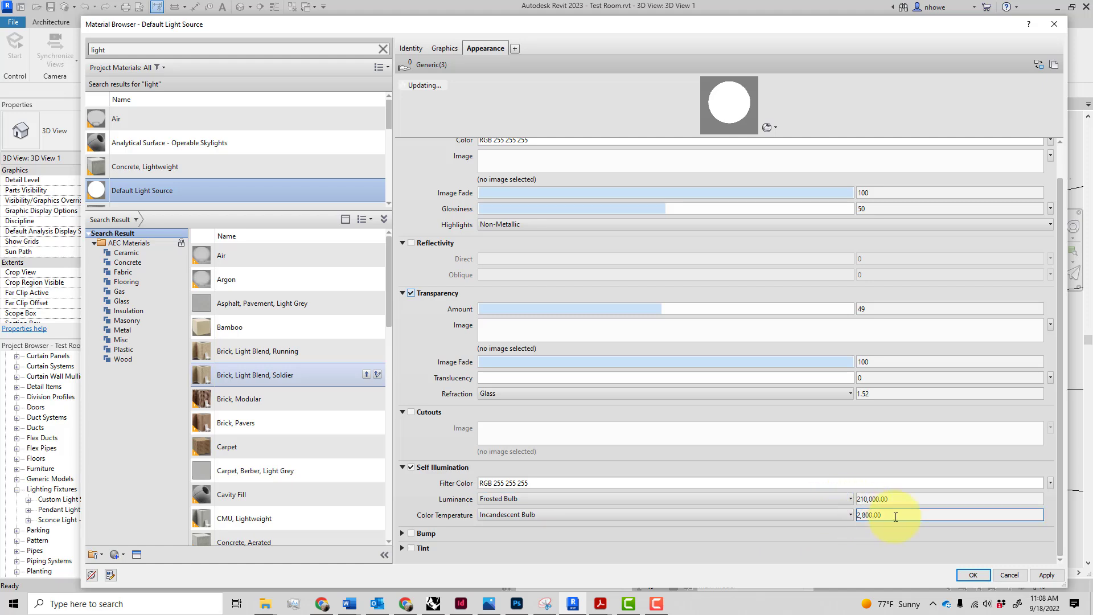
pyautogui.click(844, 498)
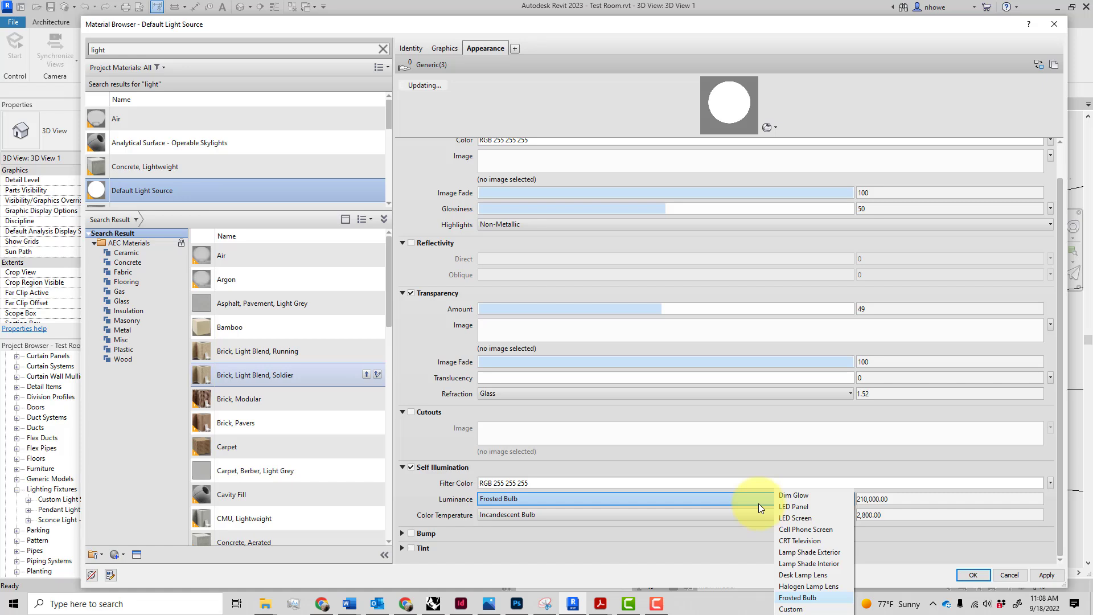
pyautogui.click(803, 555)
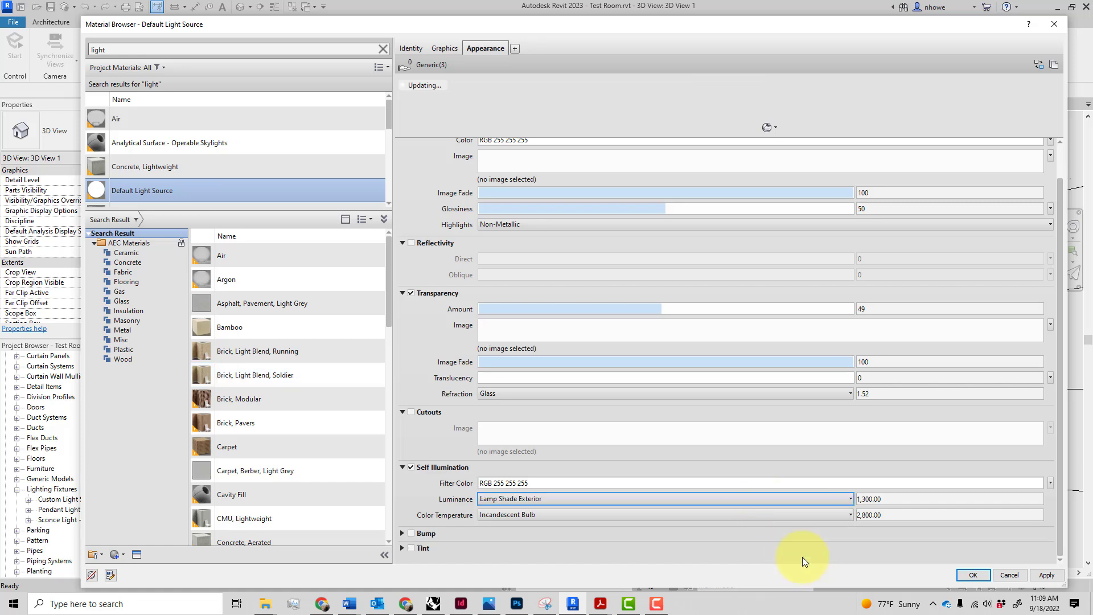
pyautogui.click(886, 499)
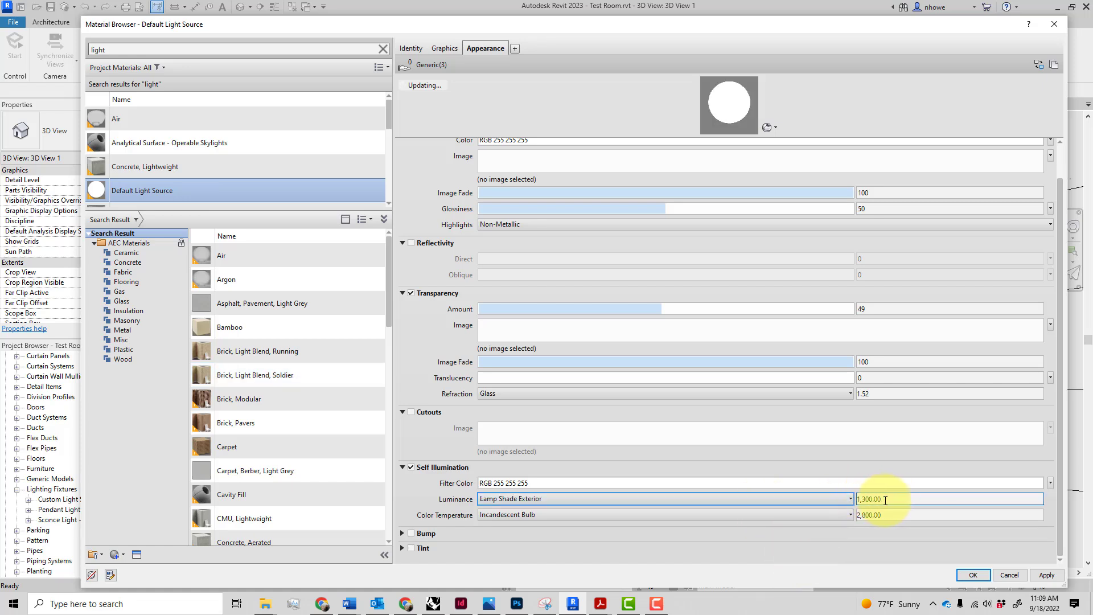
pyautogui.click(852, 500)
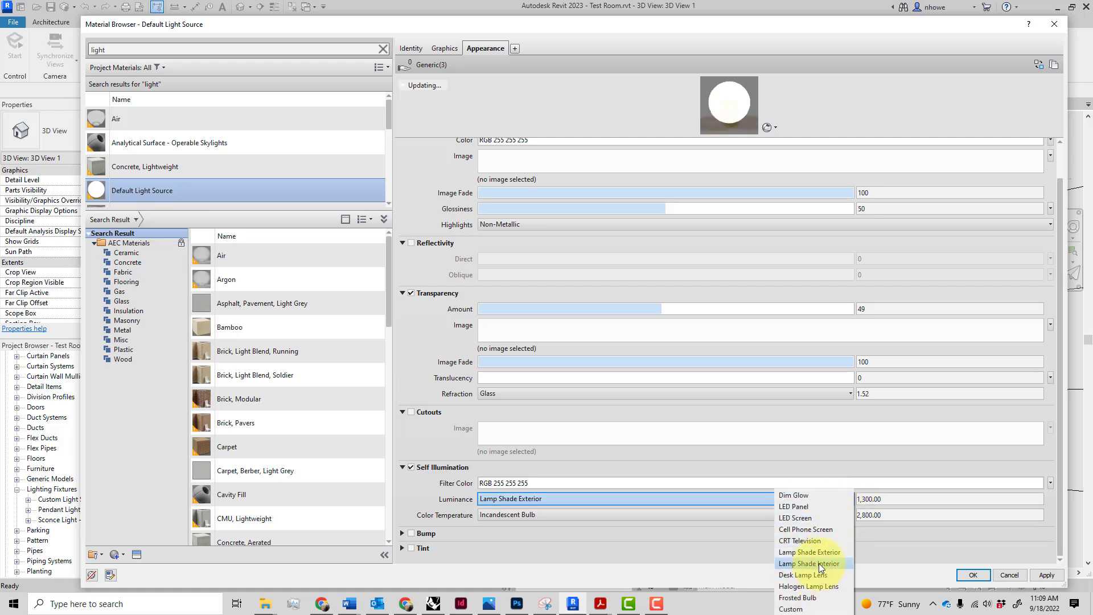
pyautogui.click(819, 563)
pyautogui.click(848, 501)
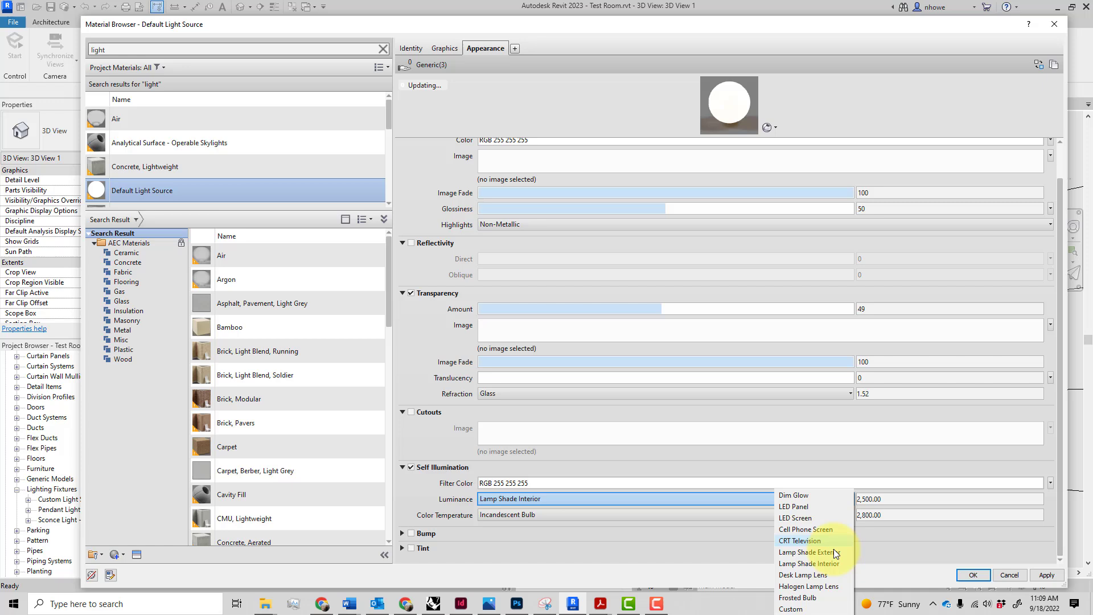
pyautogui.click(815, 595)
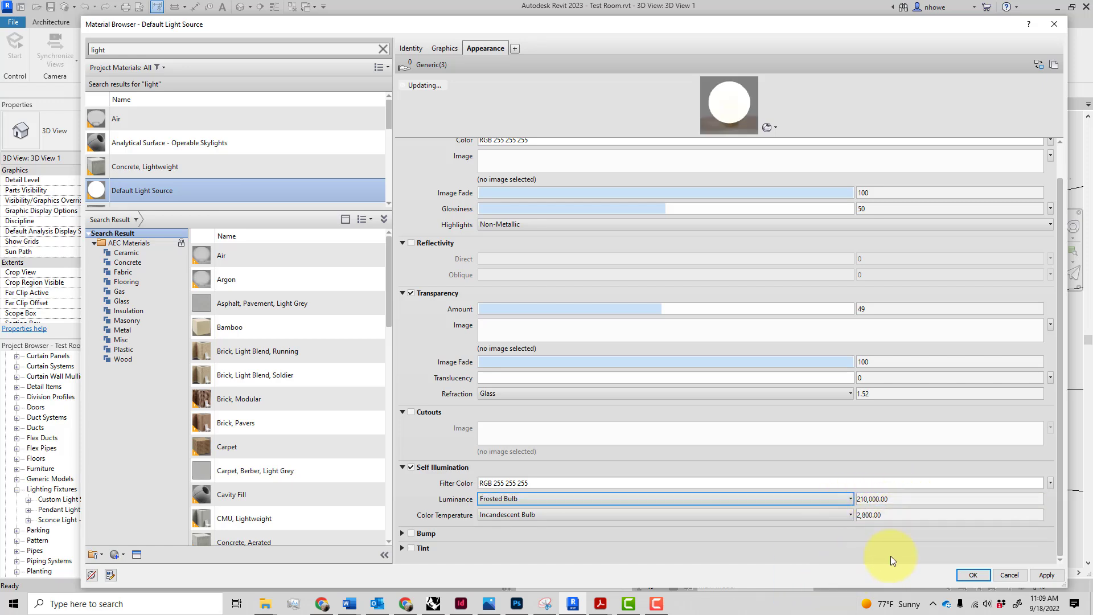
# Confirm Default Light Source as the Bulb layer's material, apply the object styles, and close the visibility settings.
pyautogui.scroll(-1, 156, 195)
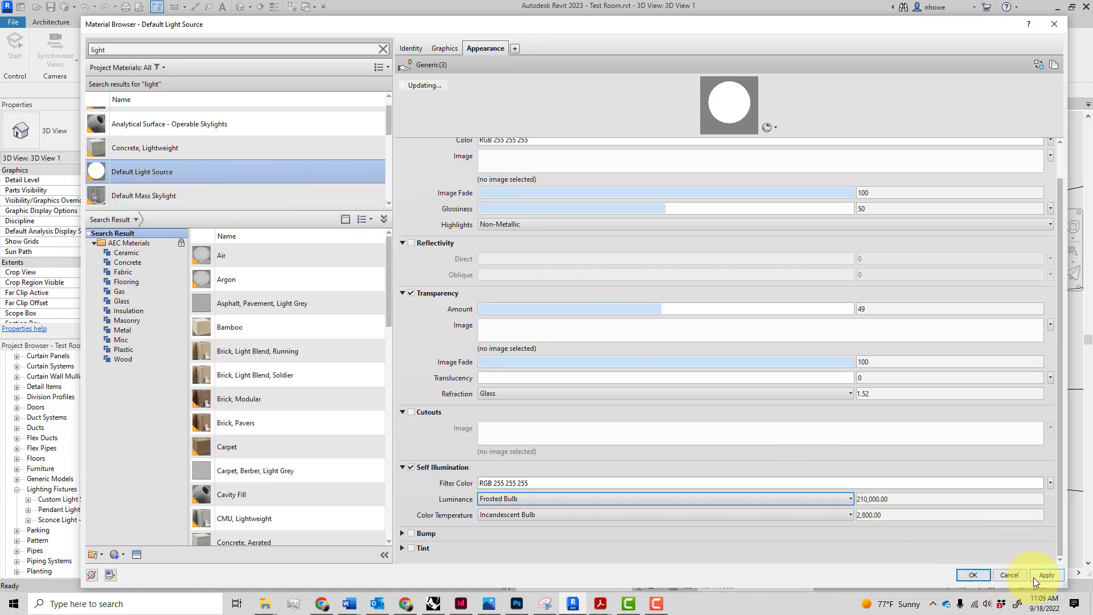
pyautogui.click(962, 576)
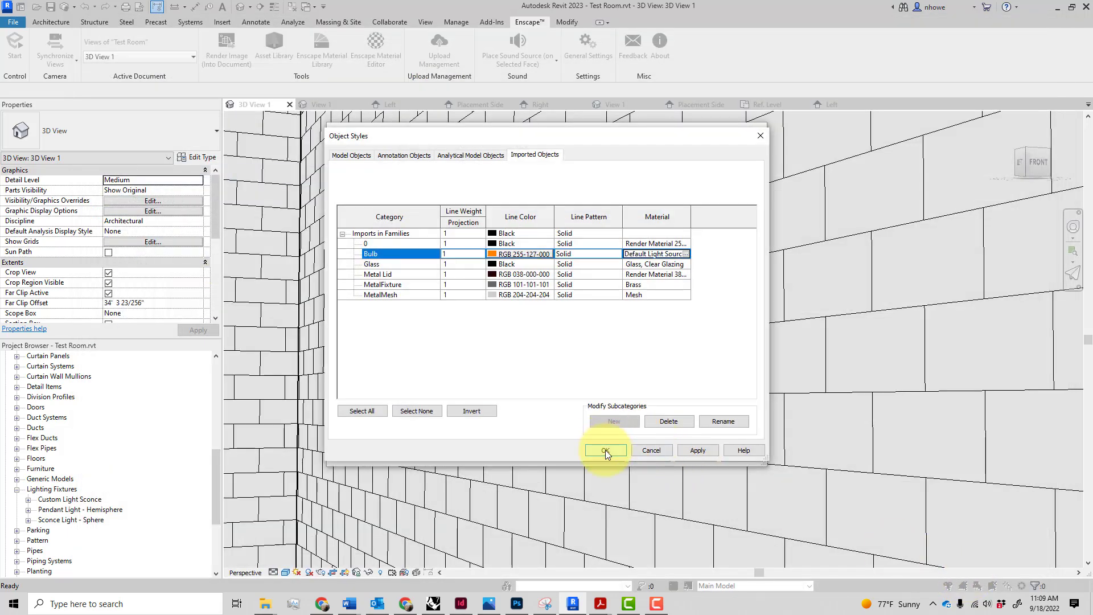
pyautogui.click(691, 450)
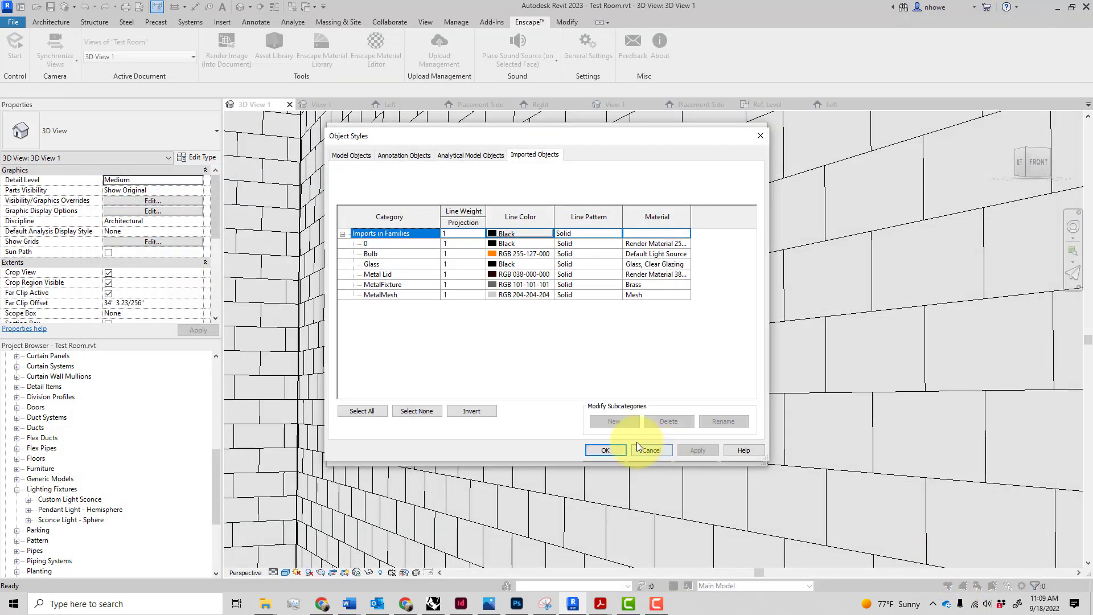
pyautogui.click(610, 455)
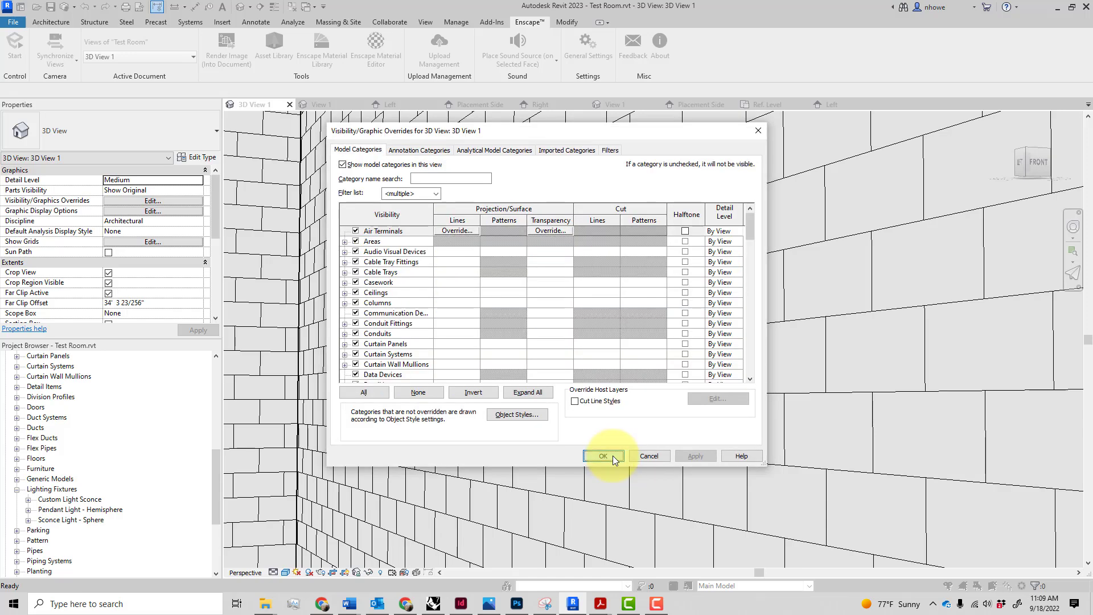
pyautogui.click(613, 455)
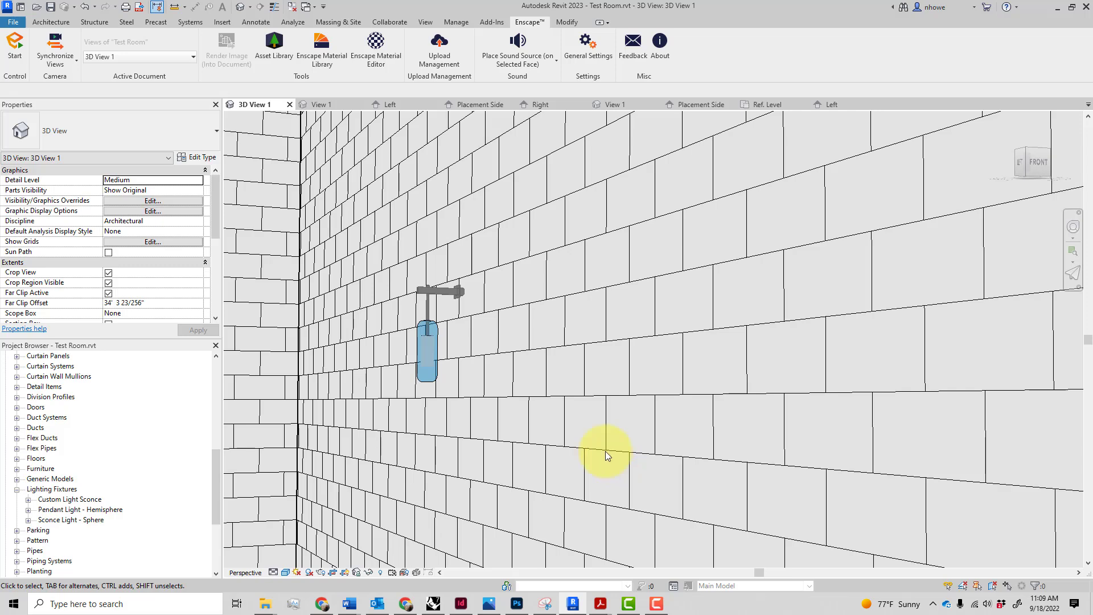
# Open the project's materials, search for "mesh", and select the Mesh material.
pyautogui.click(432, 336)
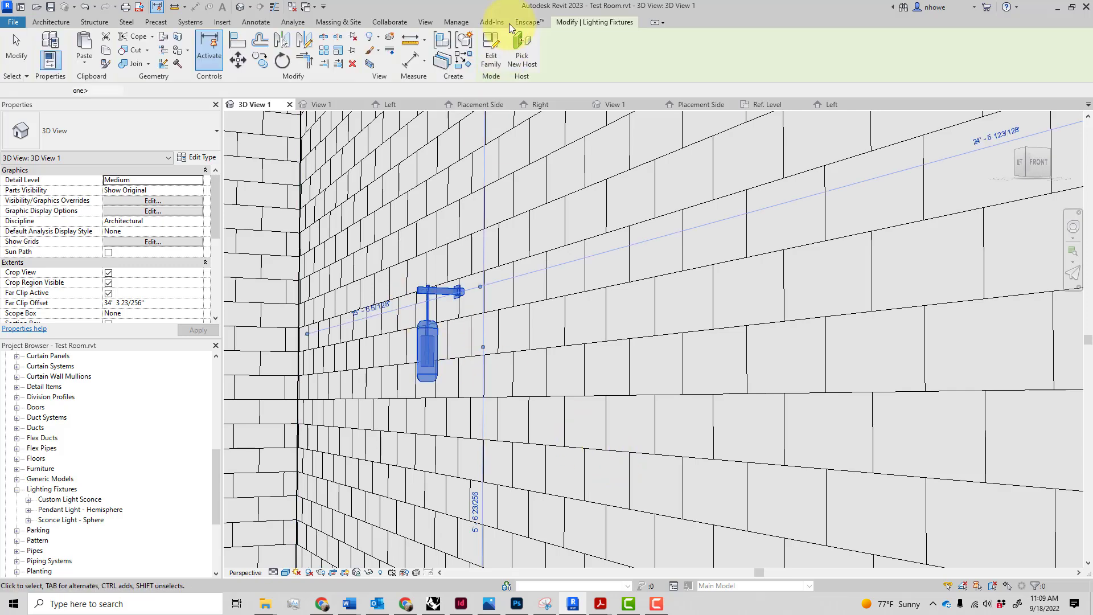
pyautogui.click(456, 22)
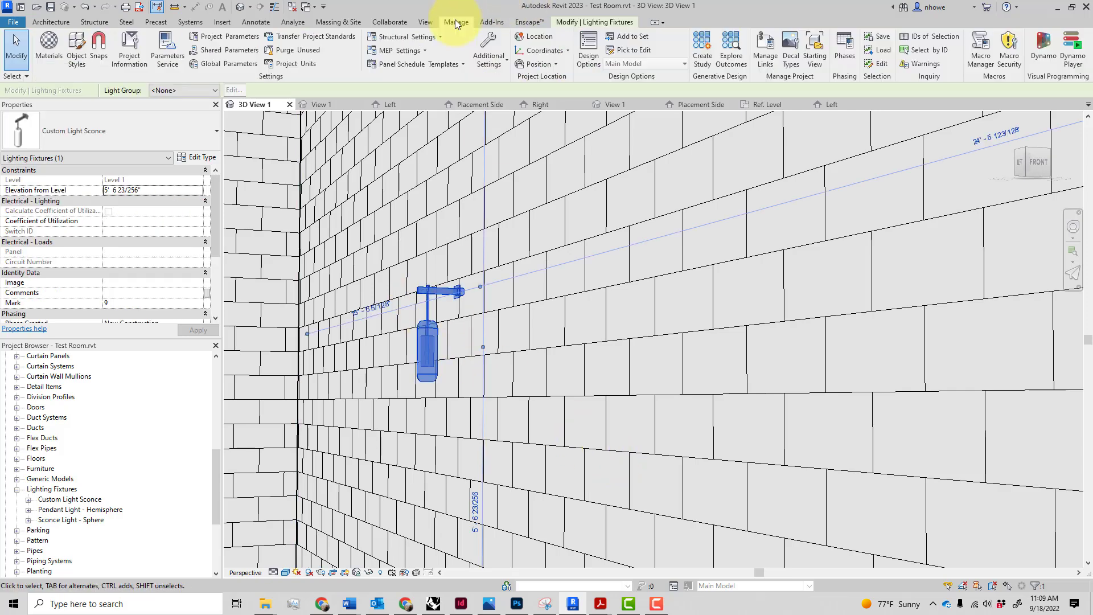
pyautogui.click(61, 41)
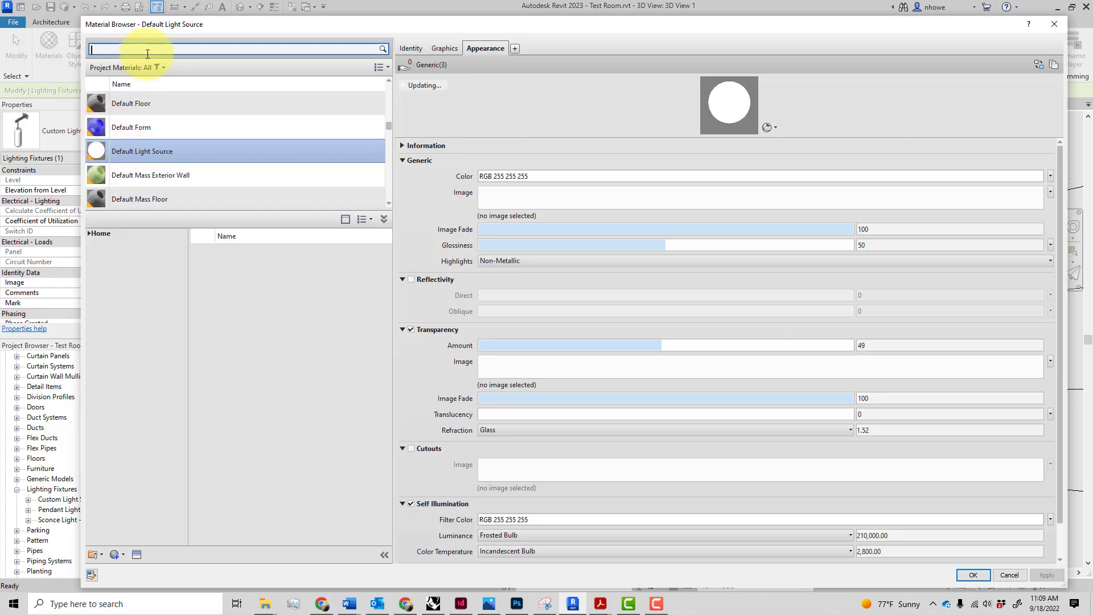
pyautogui.write('mesh')
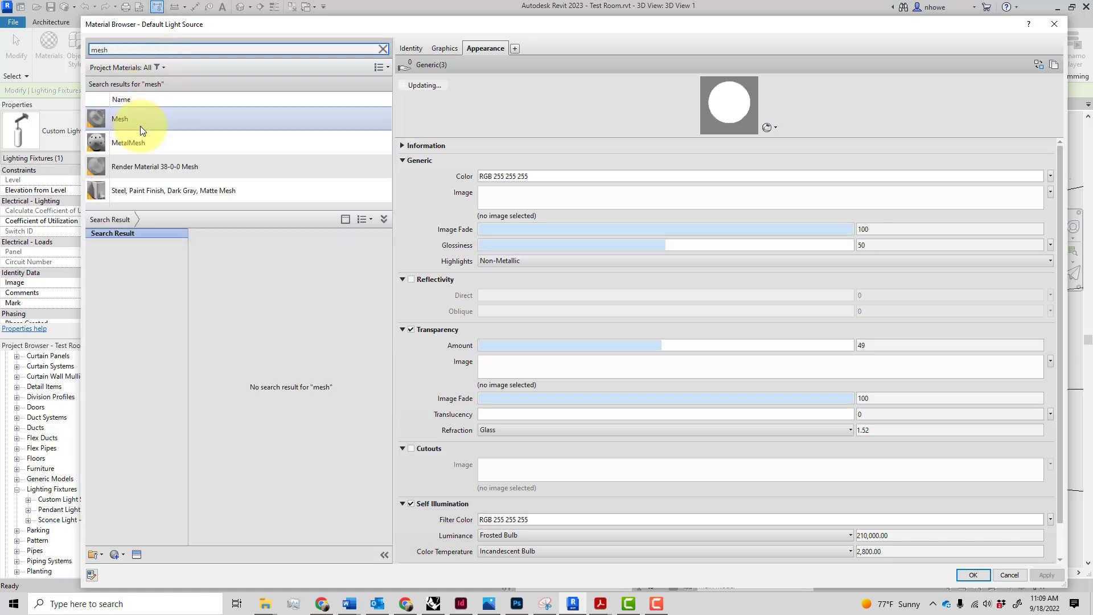
pyautogui.click(141, 129)
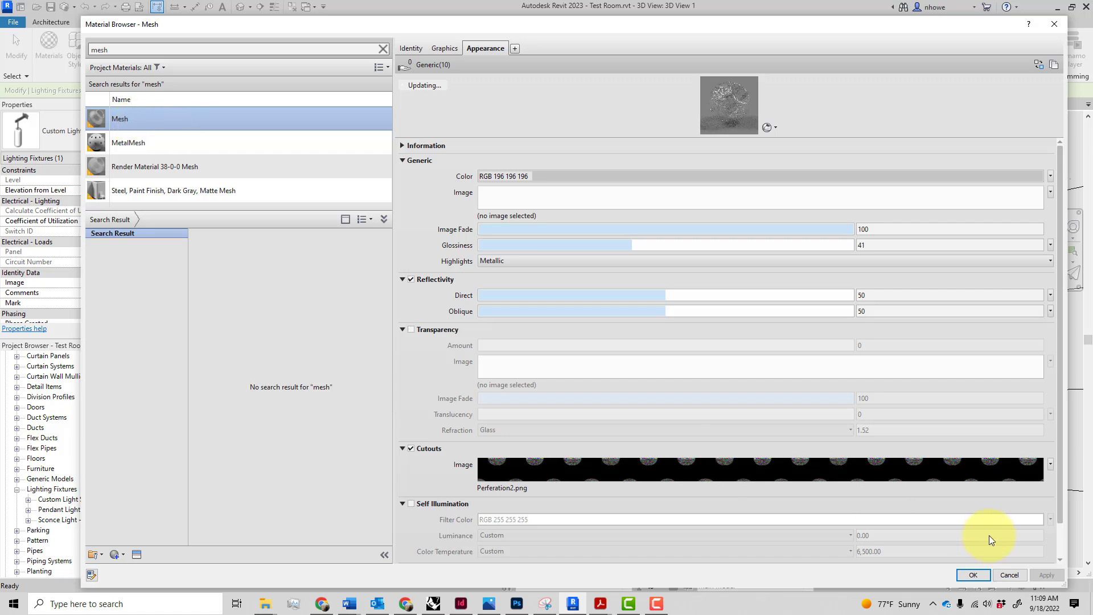
# Set the sample size of Mesh's Perferation2.png cutout texture to 1/4" wide and 1/4" high, and apply the material change.
pyautogui.click(542, 477)
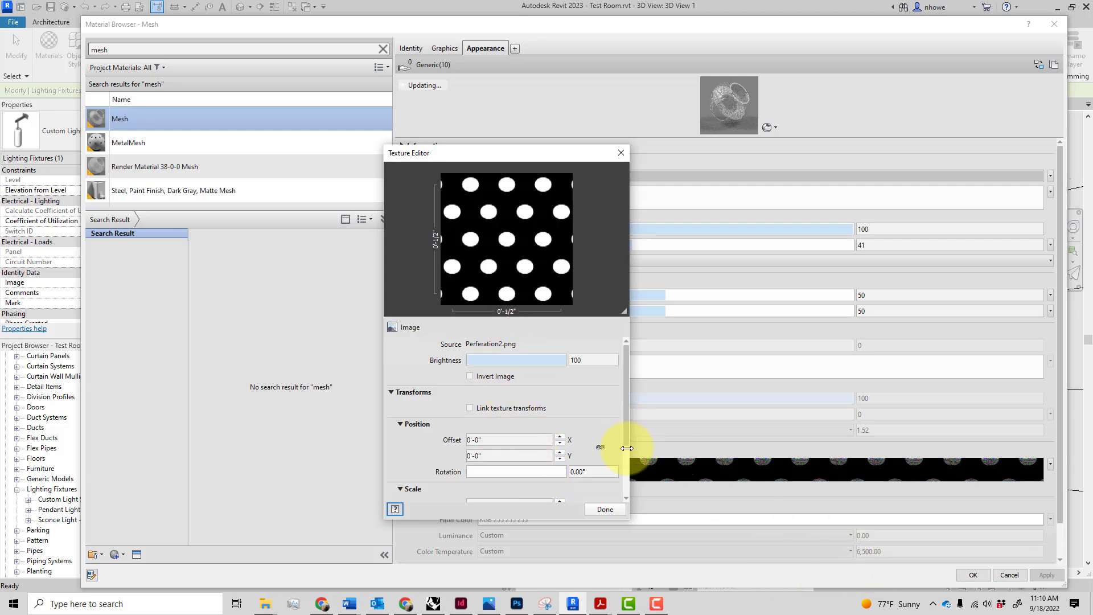
pyautogui.moveTo(627, 448); pyautogui.dragTo(628, 503)
pyautogui.doubleClick(501, 428)
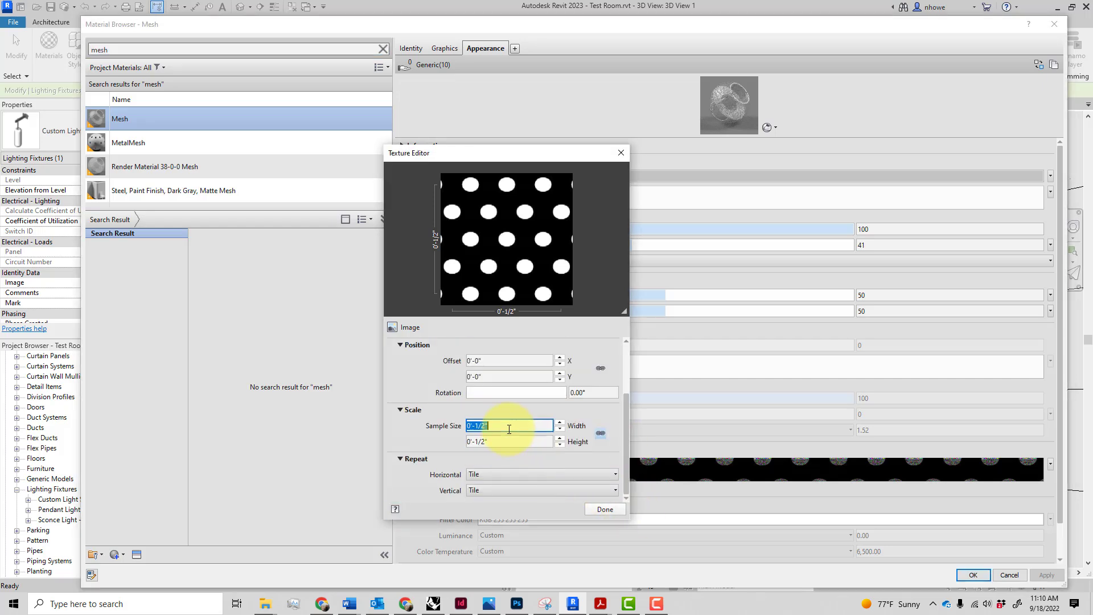
pyautogui.write('1/4"')
pyautogui.press('Return')
pyautogui.doubleClick(513, 441)
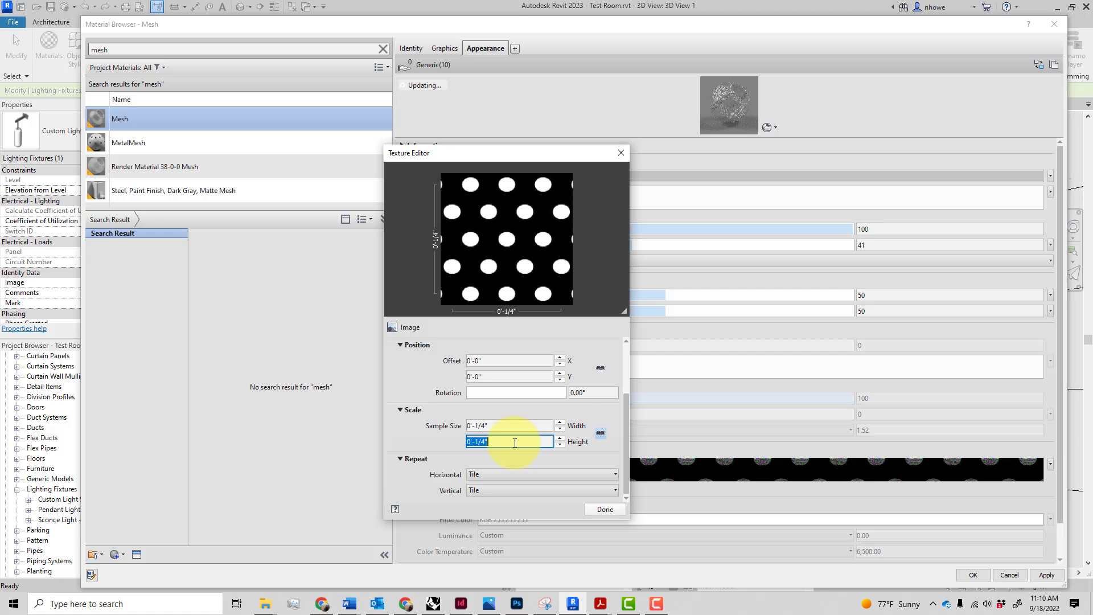
pyautogui.click(623, 512)
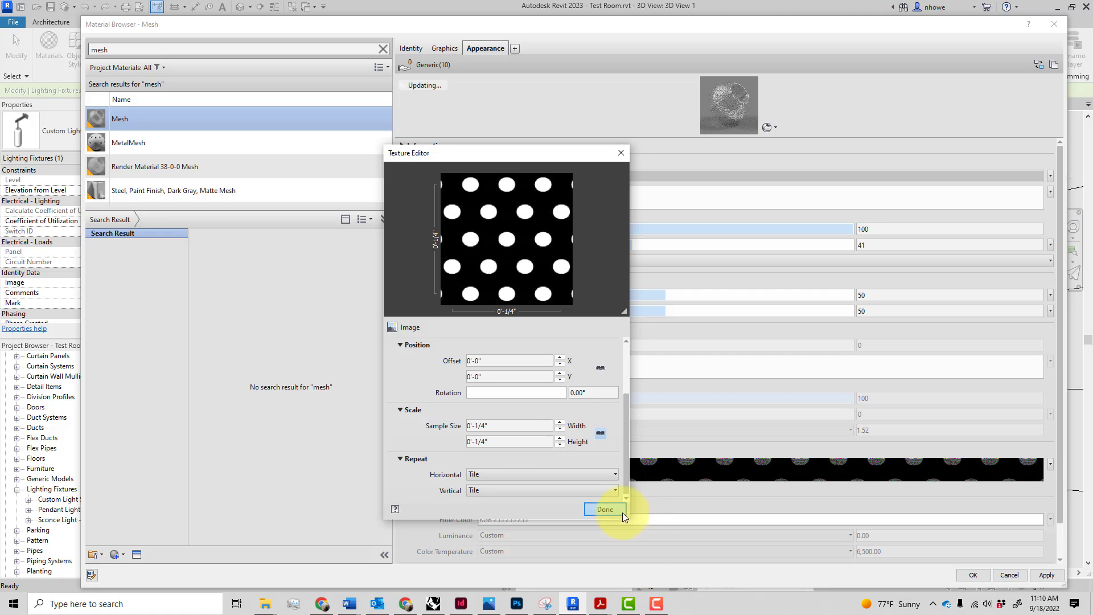
pyautogui.click(1045, 575)
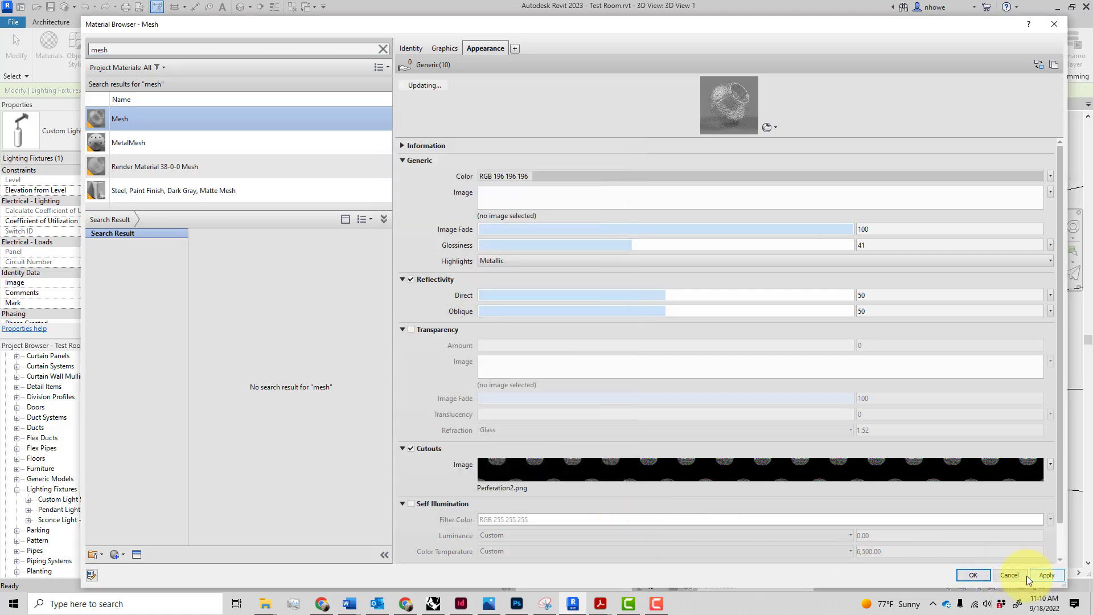
# Confirm the Mesh material changes, clear the sconce selection, and start the Enscape rendering of the test room.
pyautogui.click(970, 575)
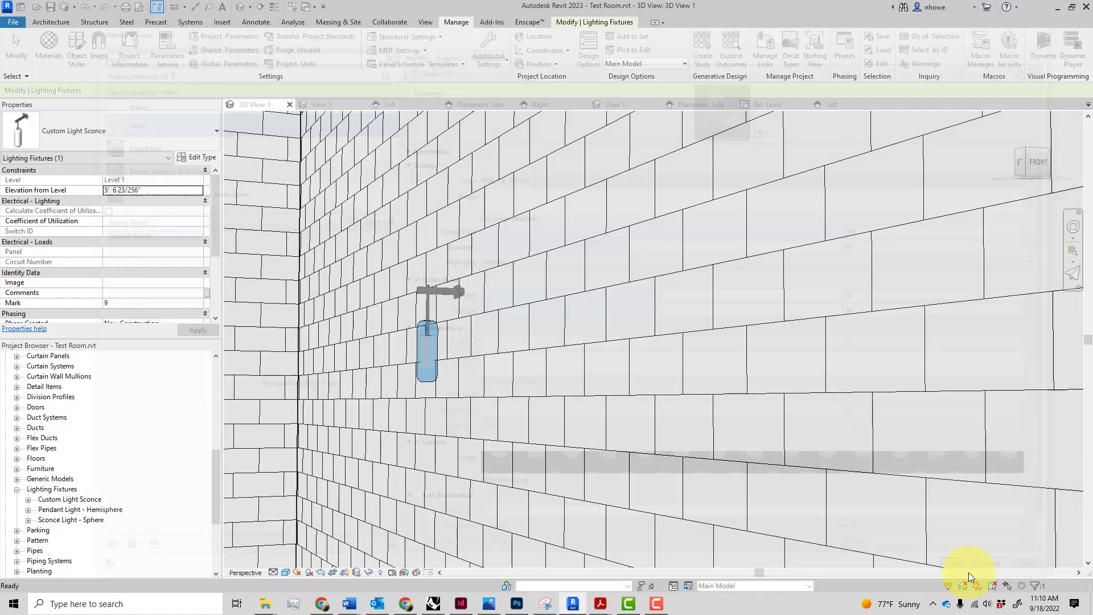
pyautogui.press('Escape')
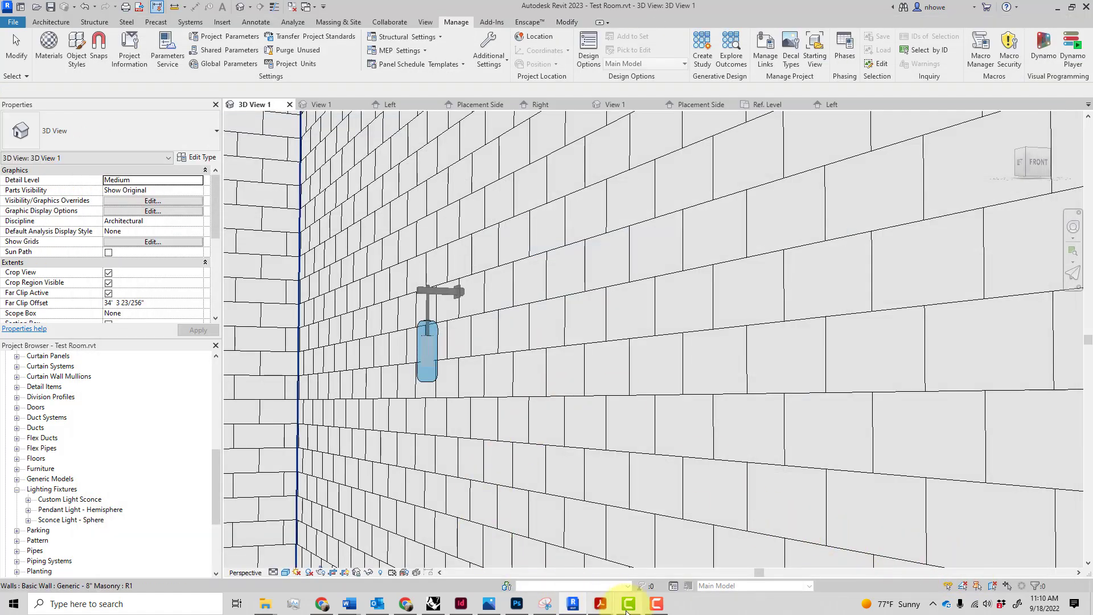
pyautogui.click(572, 605)
pyautogui.click(576, 605)
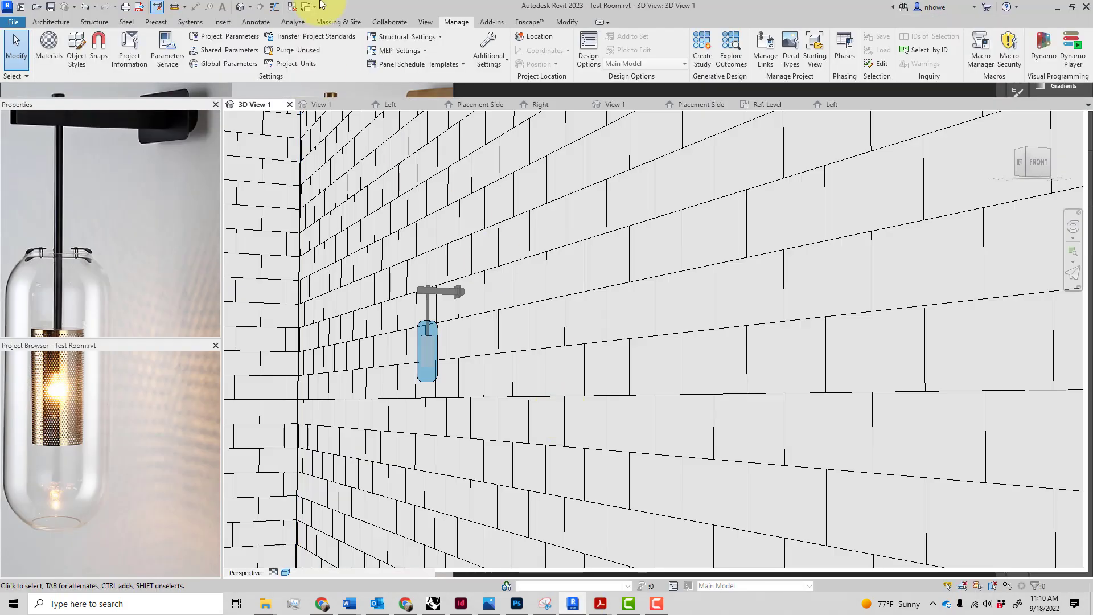
pyautogui.click(532, 23)
pyautogui.click(15, 45)
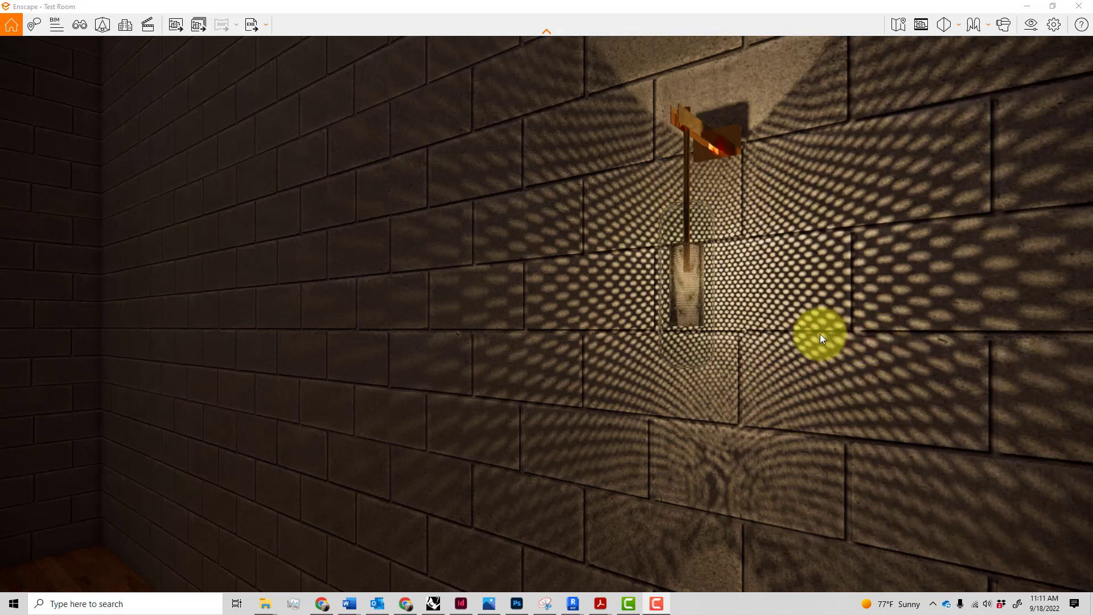
# Examine the sconce's perforated mesh, glass, brass arm and the shadow pattern on the wall in Enscape from several distances and angles.
pyautogui.scroll(4, 821, 336)
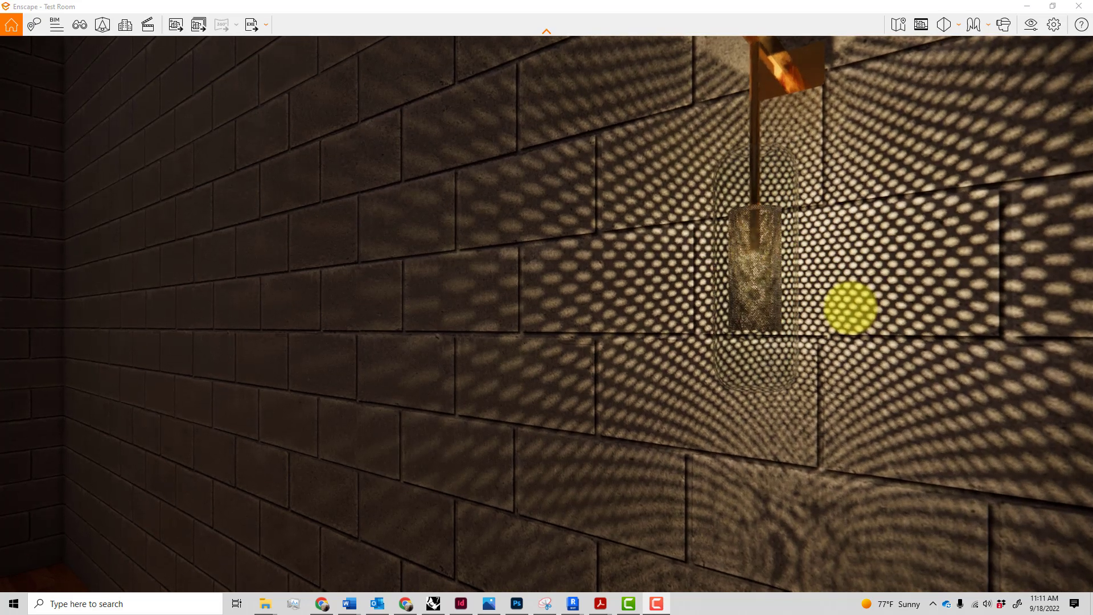
pyautogui.moveTo(850, 308); pyautogui.dragTo(849, 309)
pyautogui.scroll(4, 822, 301)
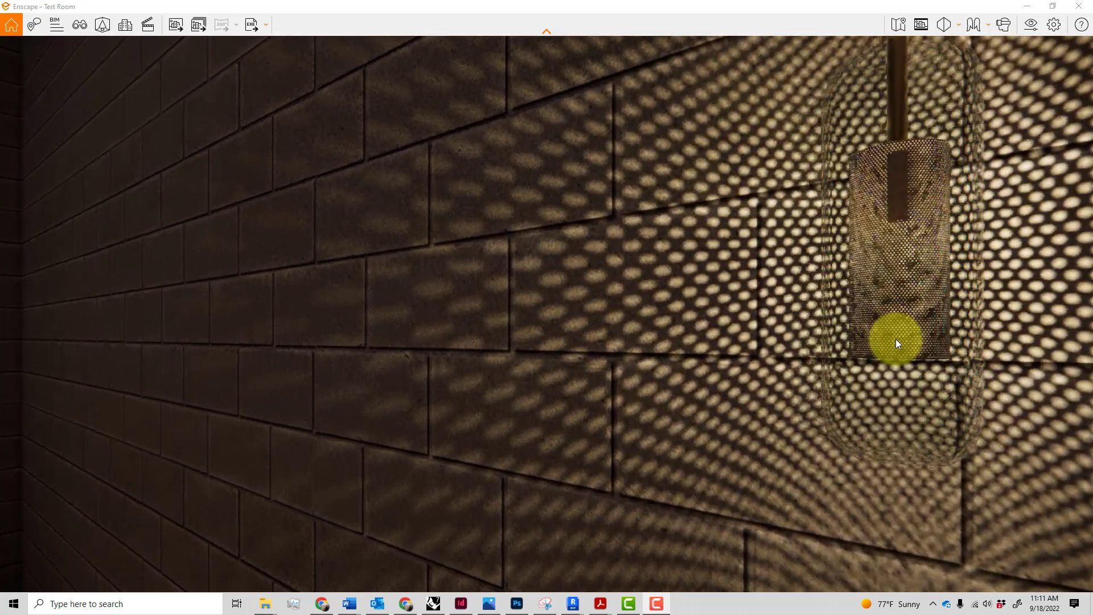
pyautogui.scroll(-3, 895, 343)
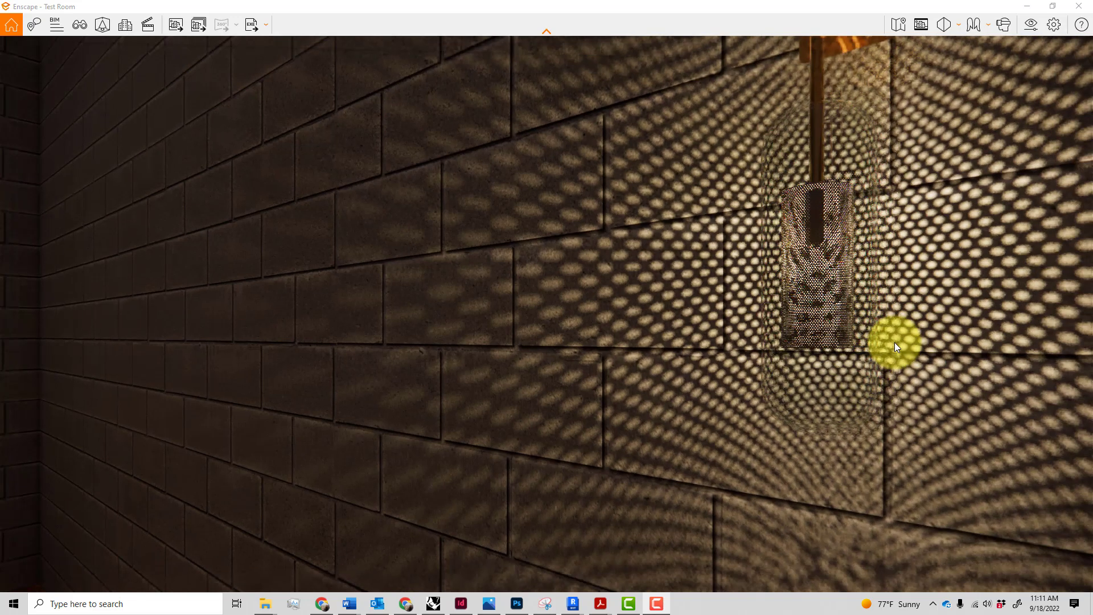
pyautogui.scroll(-1, 895, 343)
pyautogui.scroll(-1, 888, 341)
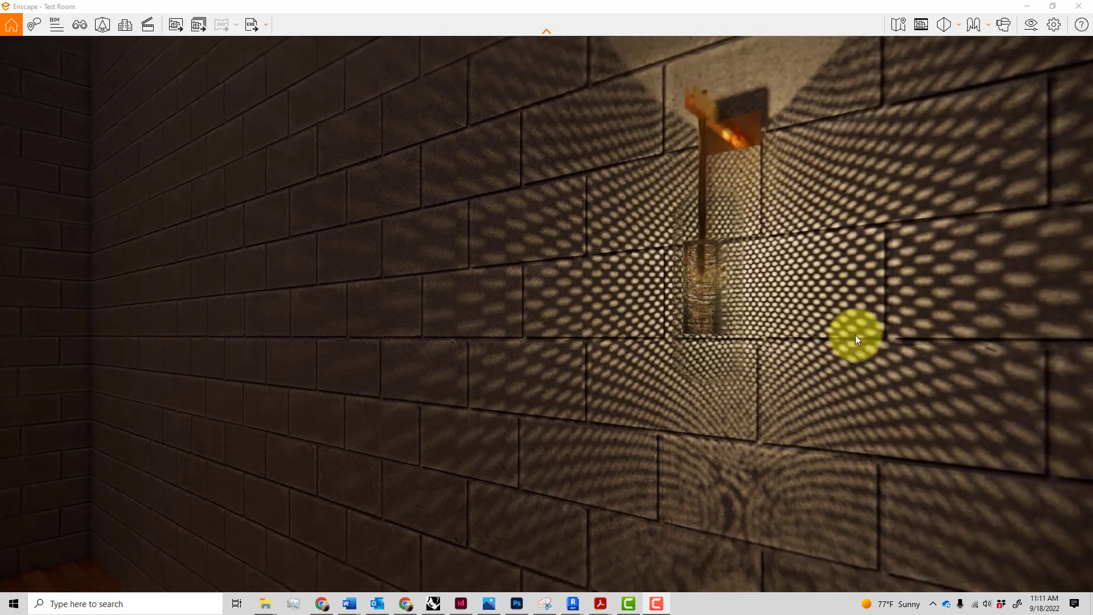
pyautogui.scroll(2, 854, 318)
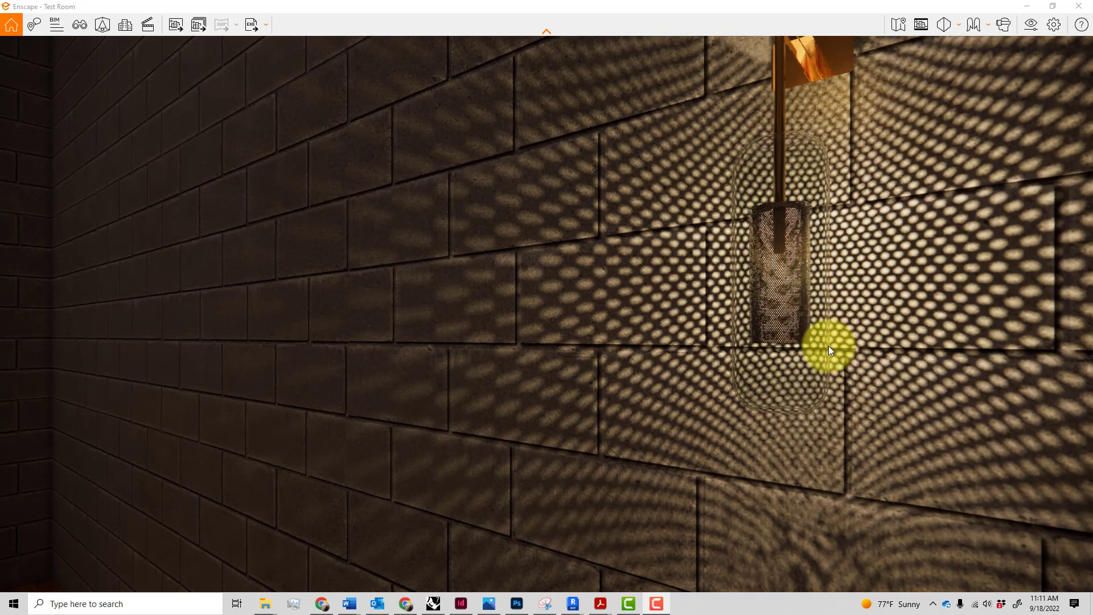
pyautogui.scroll(1, 848, 342)
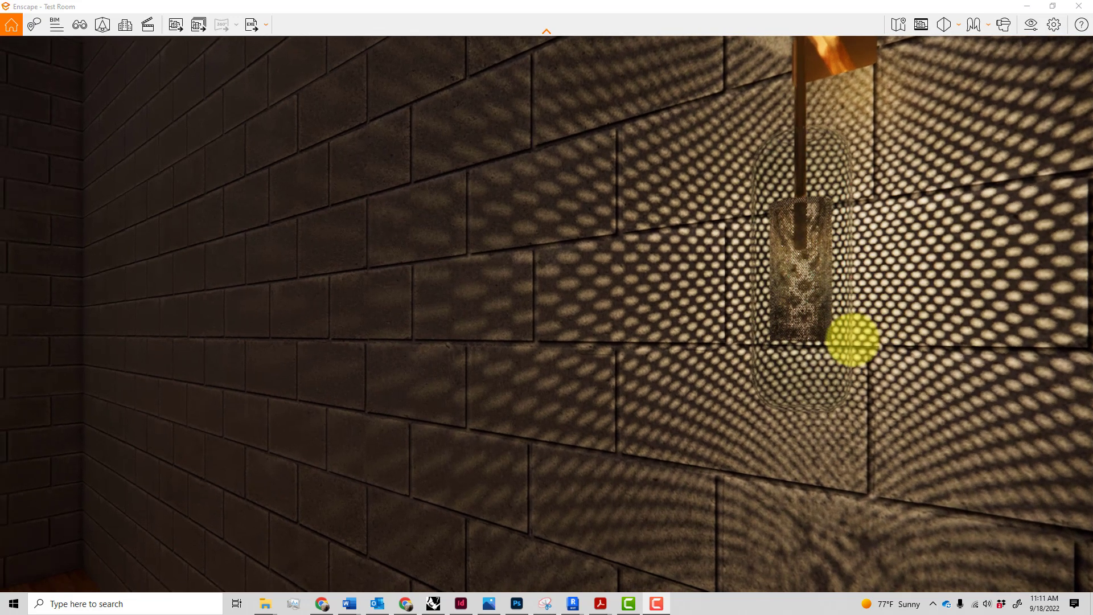
pyautogui.moveTo(852, 340); pyautogui.dragTo(619, 345)
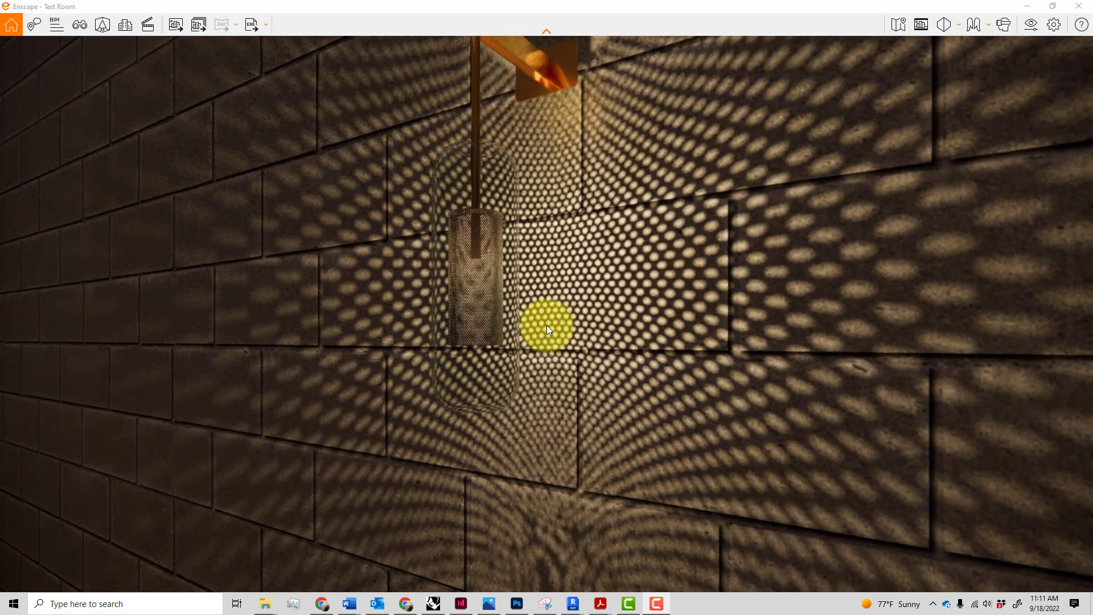
pyautogui.moveTo(547, 326); pyautogui.dragTo(528, 324)
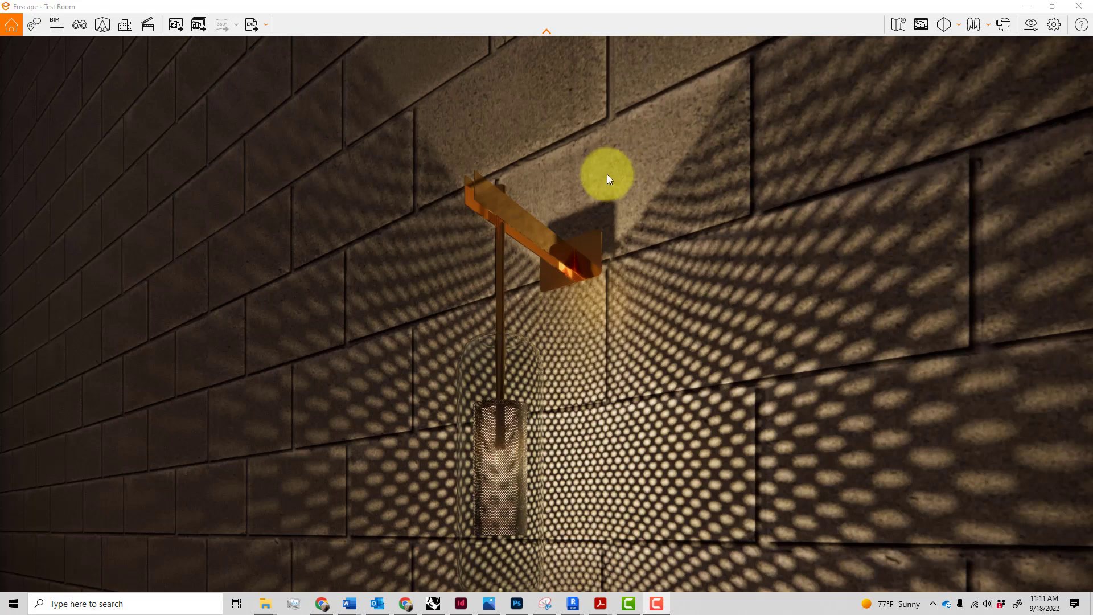
pyautogui.moveTo(637, 293)
pyautogui.mouseDown()
pyautogui.moveTo(639, 283)
pyautogui.moveTo(674, 361)
pyautogui.mouseUp()
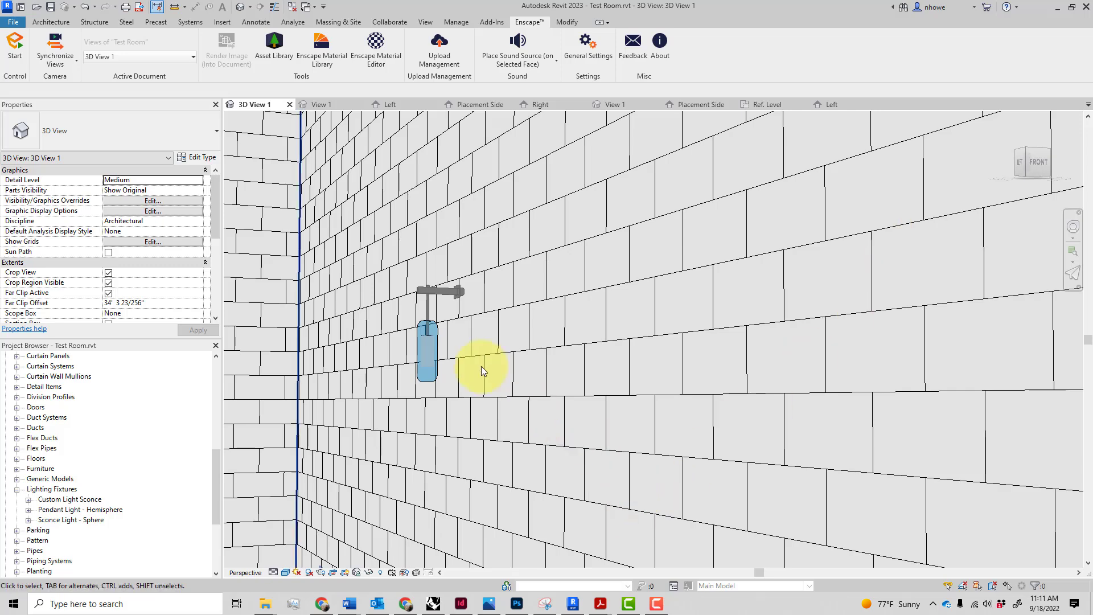
# Switch to the Custom Light Sconce family's Left elevation in Revit and examine the light source's position relative to the bulb.
pyautogui.click(429, 353)
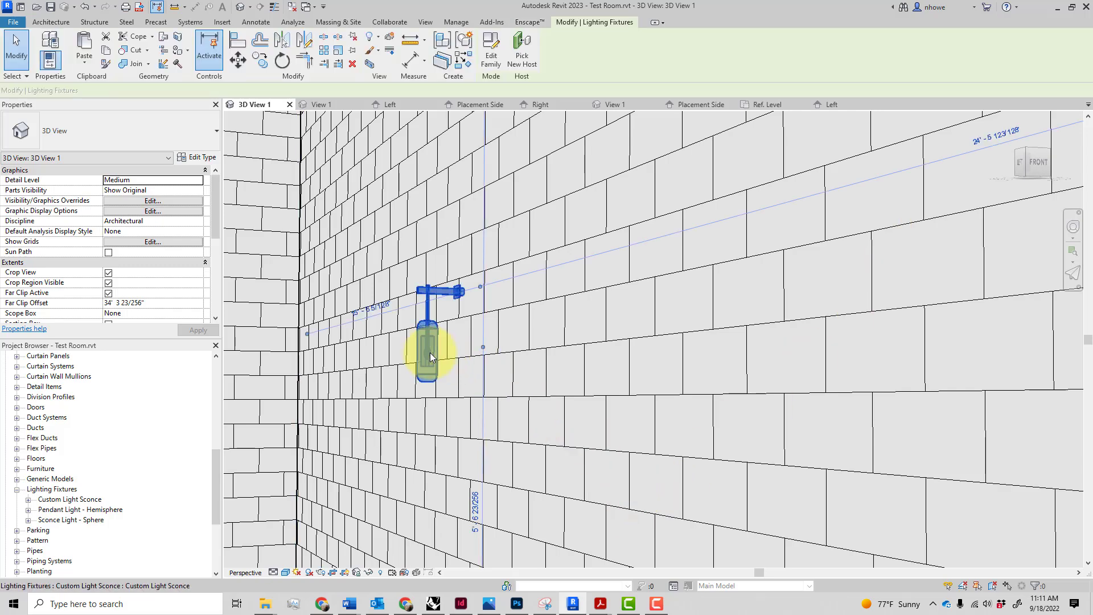
pyautogui.click(838, 105)
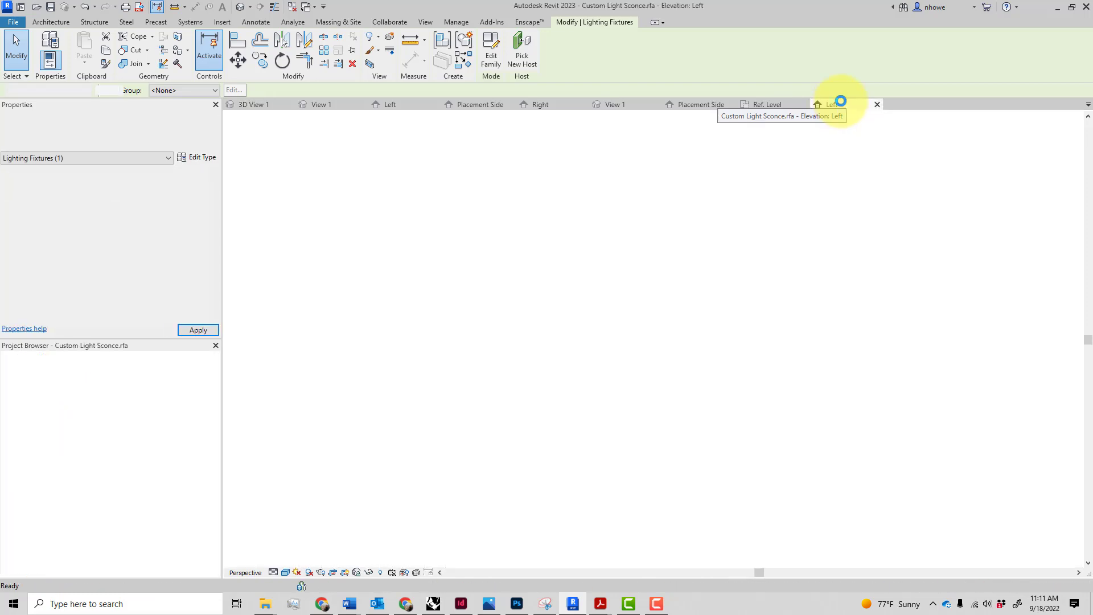
pyautogui.scroll(7, 507, 397)
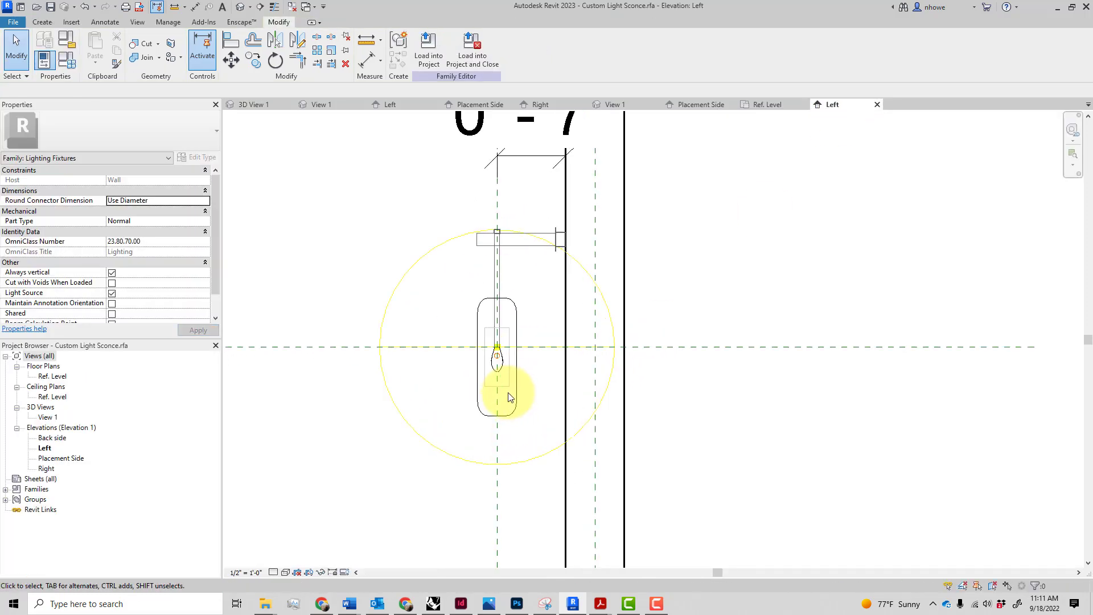
pyautogui.scroll(-6, 500, 327)
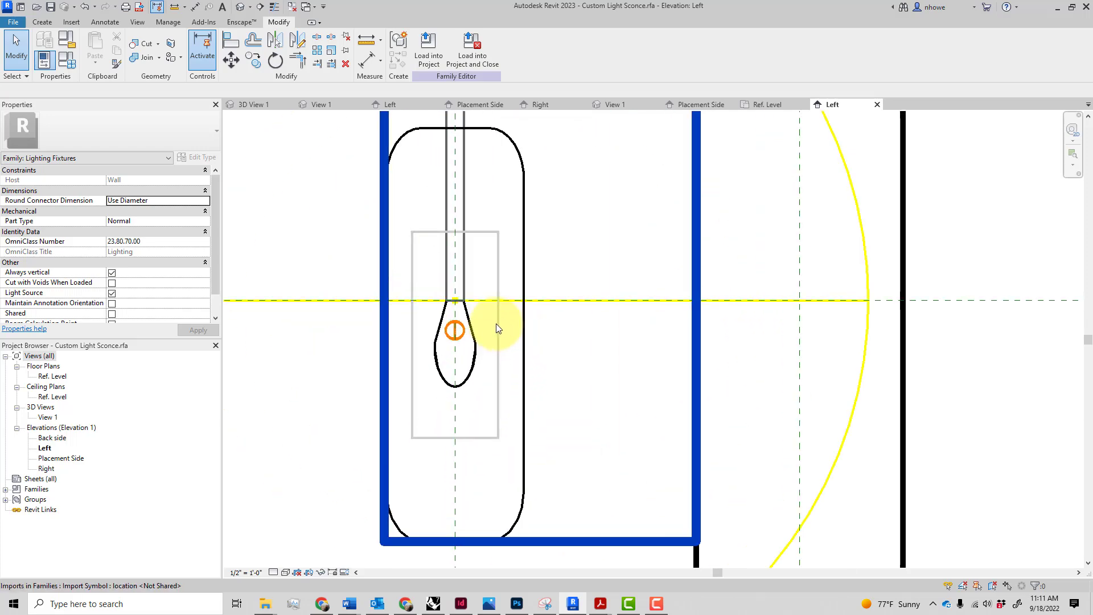
pyautogui.click(556, 244)
pyautogui.scroll(7, 520, 328)
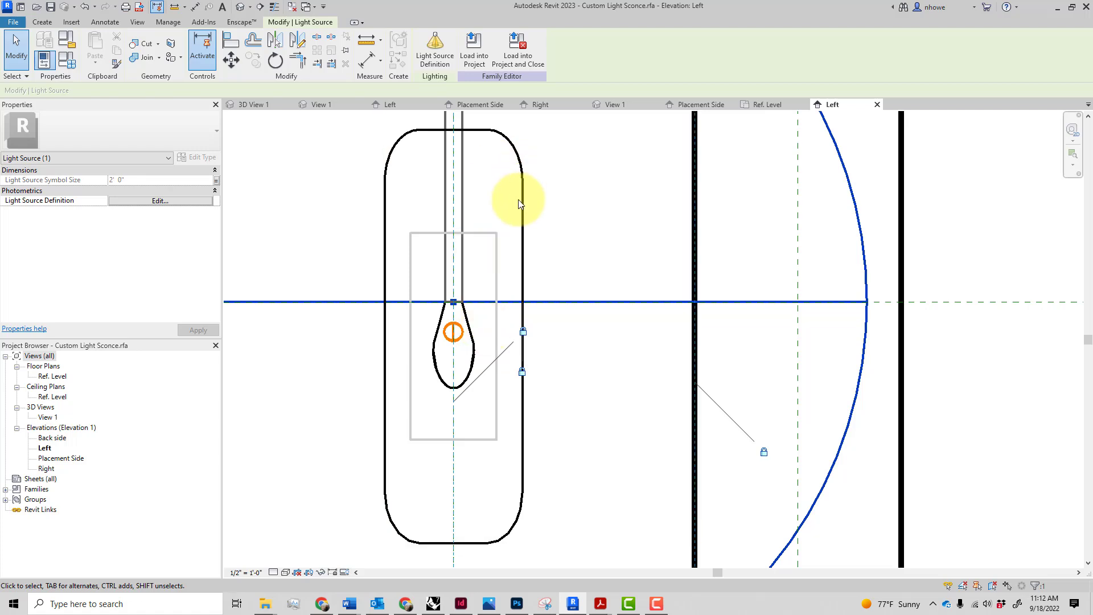
pyautogui.scroll(-3, 518, 199)
pyautogui.moveTo(529, 237); pyautogui.dragTo(546, 369, button='middle')
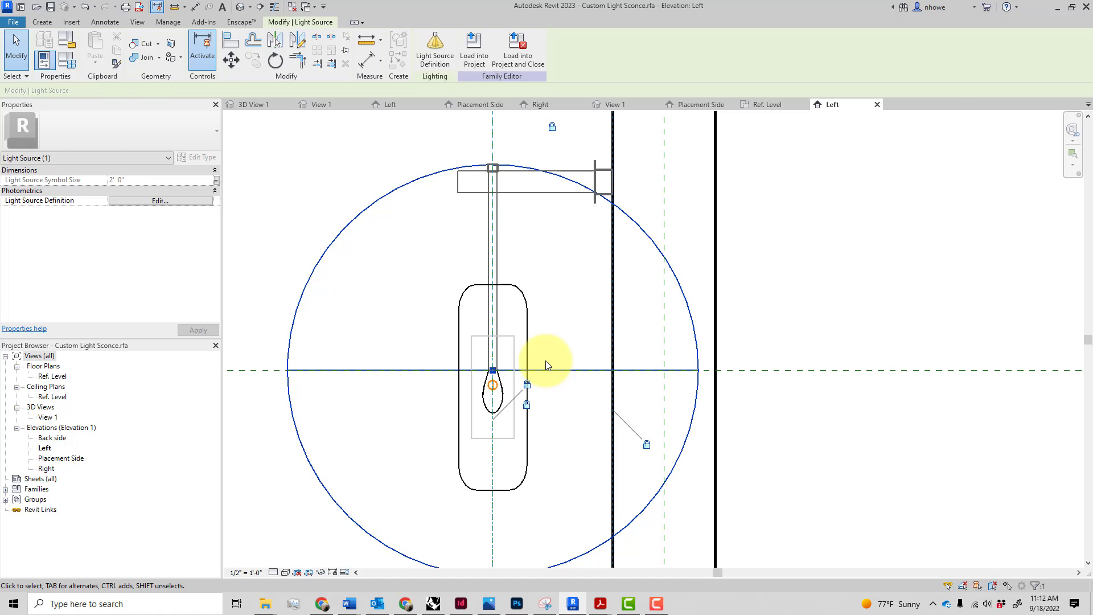
pyautogui.scroll(-1, 572, 330)
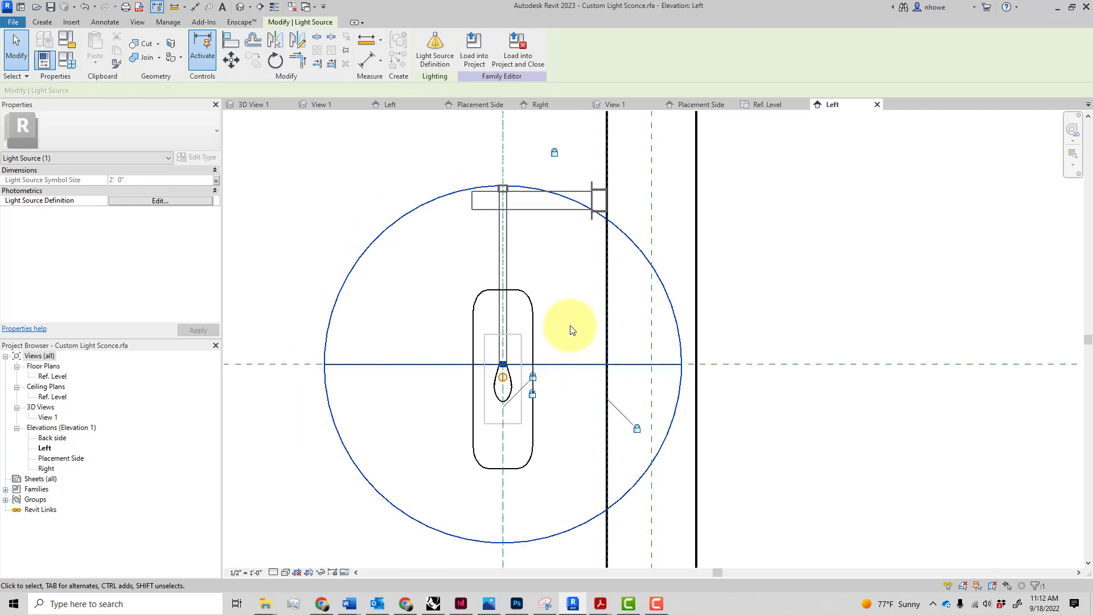
pyautogui.scroll(-1, 573, 330)
# Nudge the imported Custom Light Sconce.dwg upward in the Left elevation to a work plane offset of 7' 5 19/64".
pyautogui.click(537, 225)
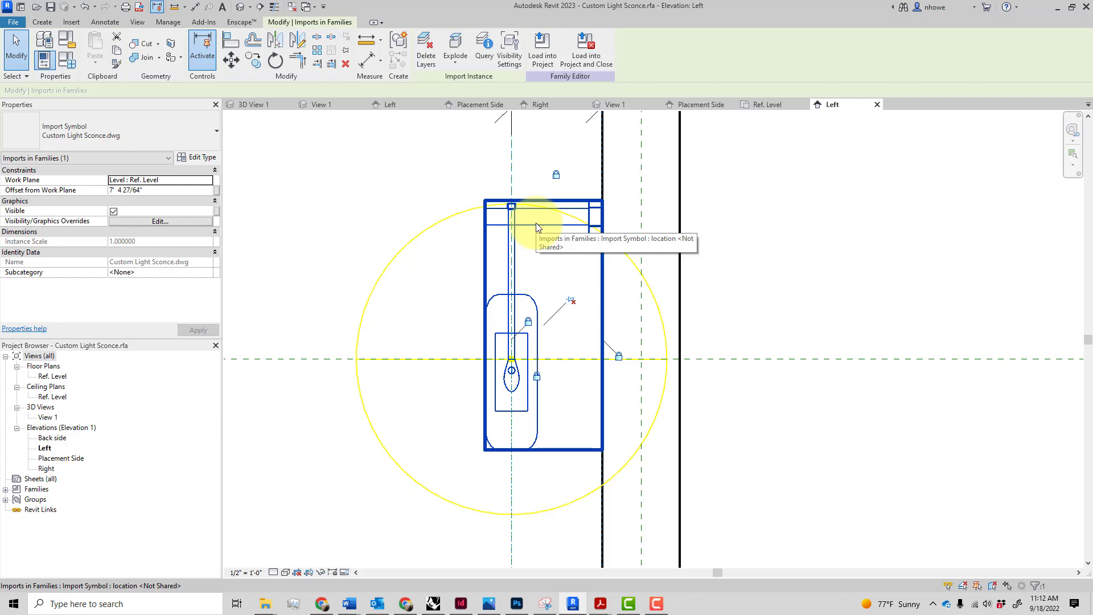
pyautogui.press('Up')
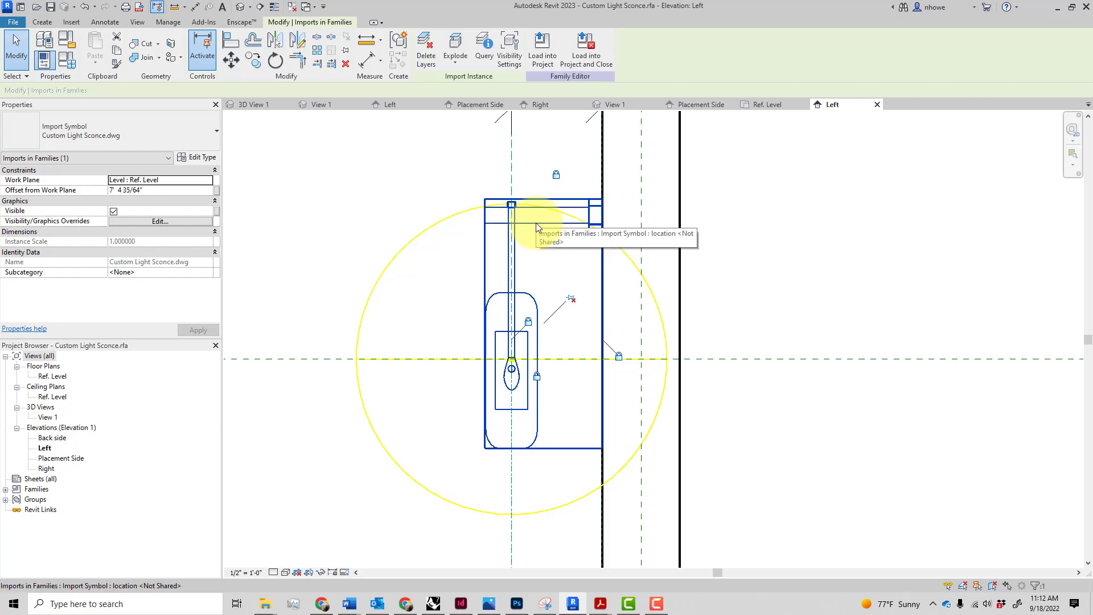
pyautogui.press('Up')
pyautogui.press('Up')
pyautogui.press('Up')
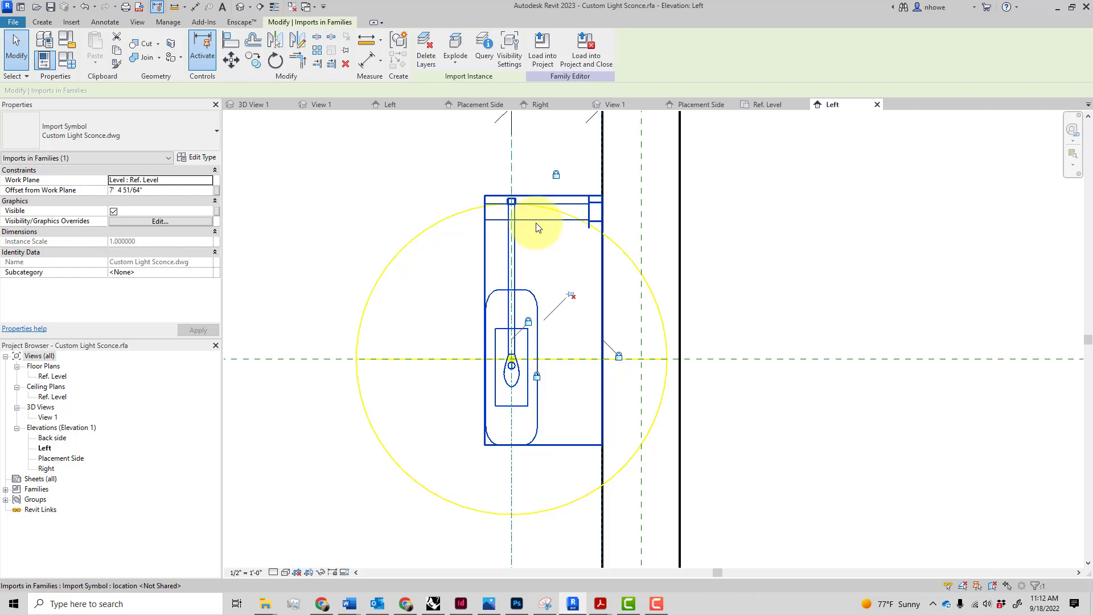
pyautogui.press('Up')
pyautogui.press('Up')
pyautogui.press('Up')
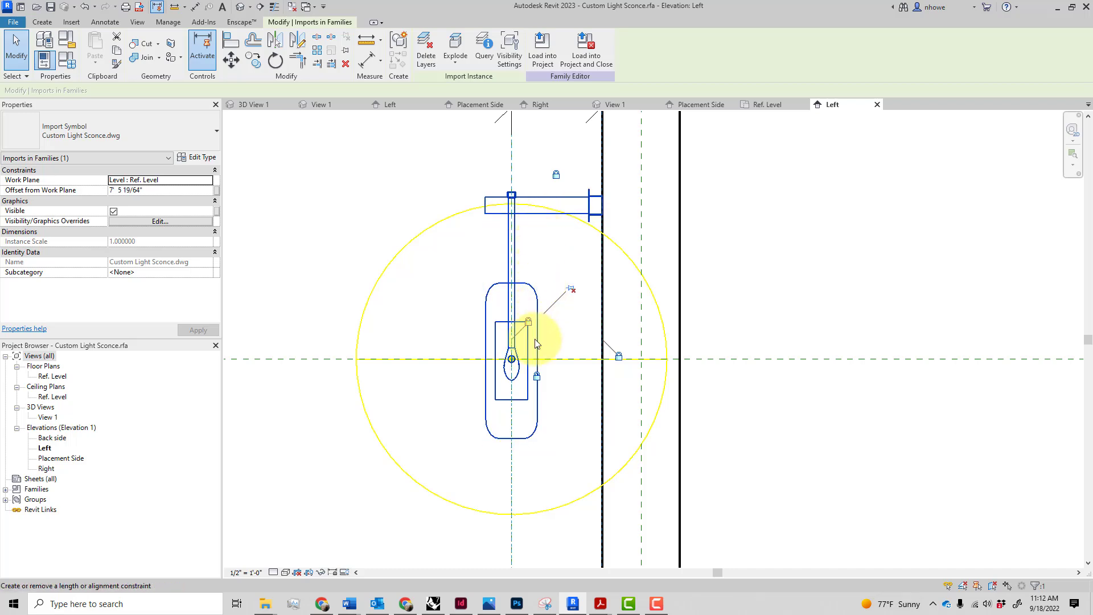
# Nudge the imported sconce back down to a work plane offset of 7' 4 51/64" and check the light source against the bulb.
pyautogui.press('Down')
pyautogui.press('Down')
pyautogui.press('Down')
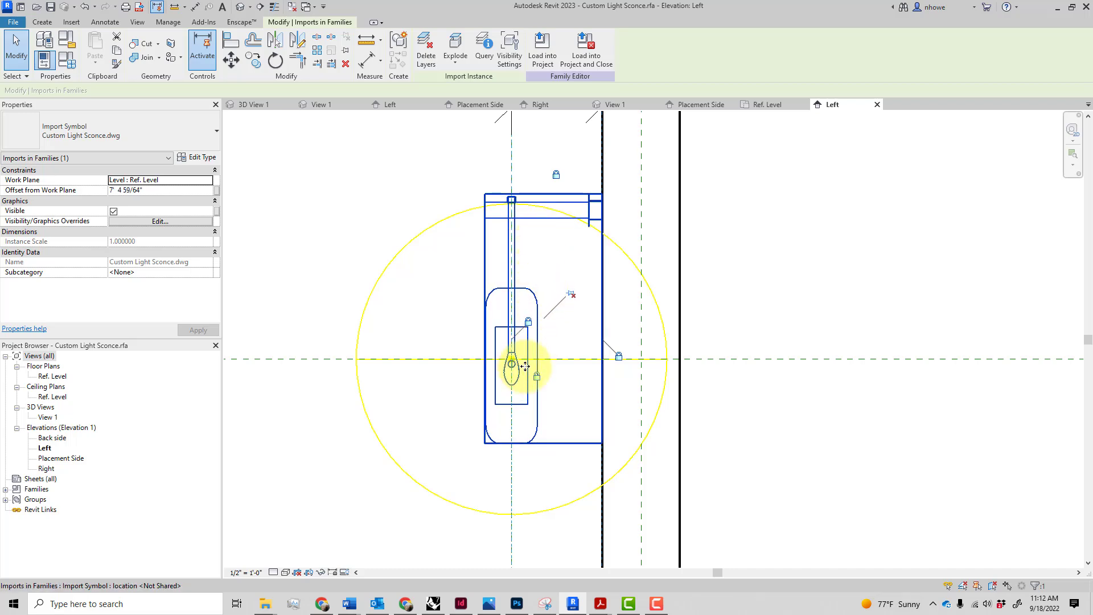
pyautogui.press('Down')
pyautogui.scroll(2, 521, 363)
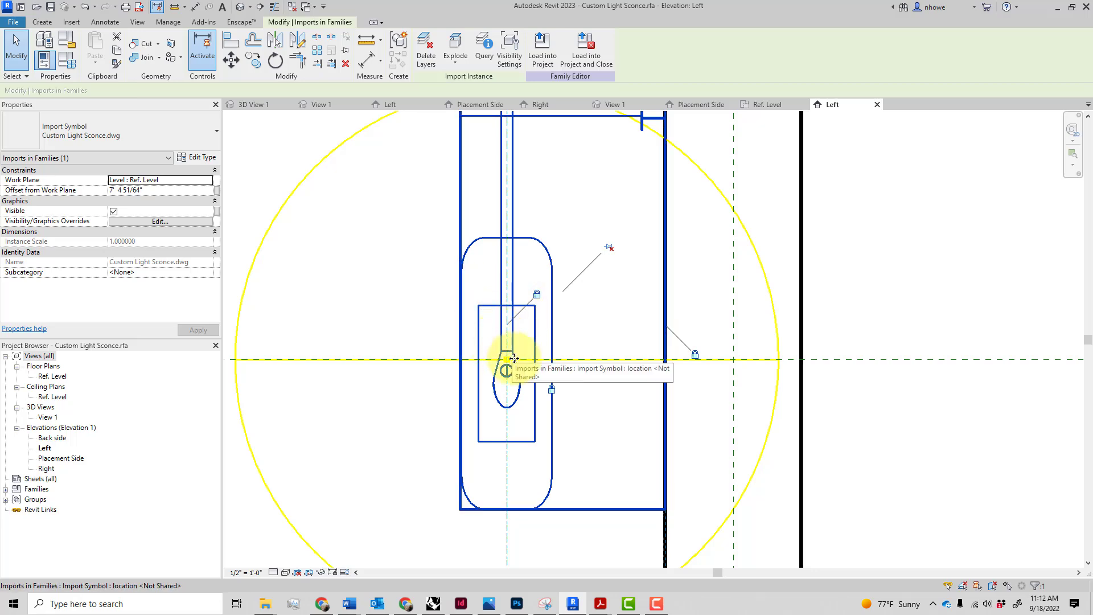
pyautogui.scroll(5, 514, 358)
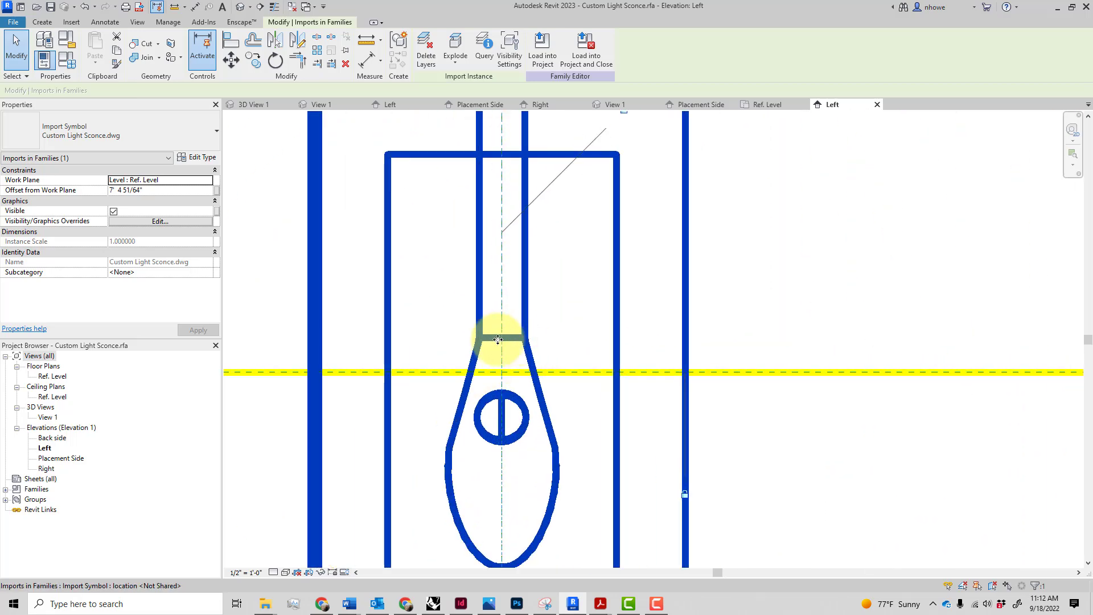
pyautogui.scroll(-2, 521, 357)
pyautogui.scroll(-5, 524, 360)
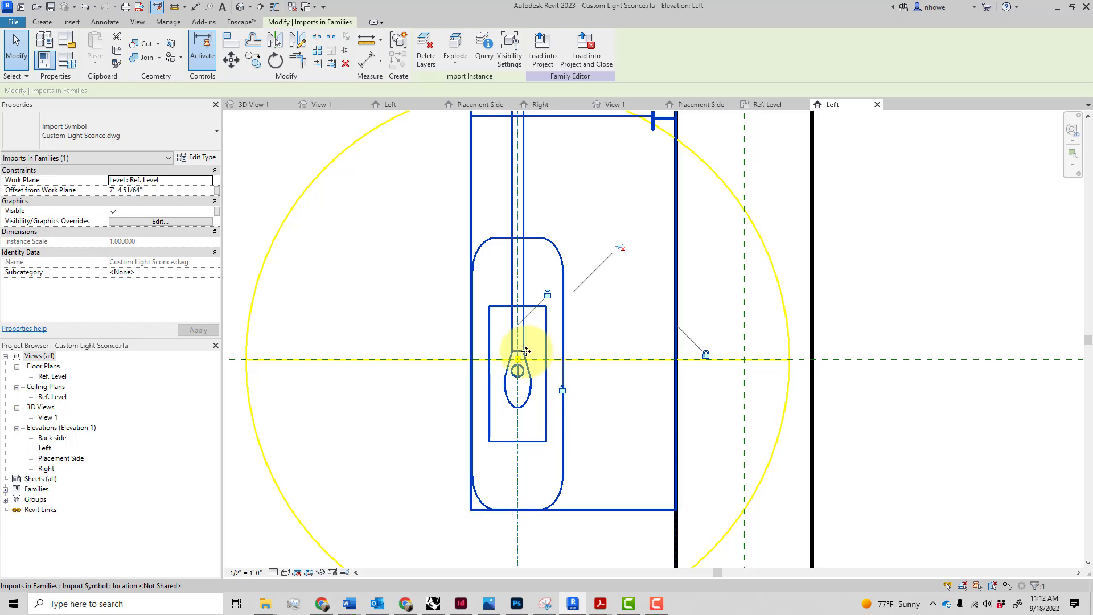
pyautogui.scroll(-2, 590, 358)
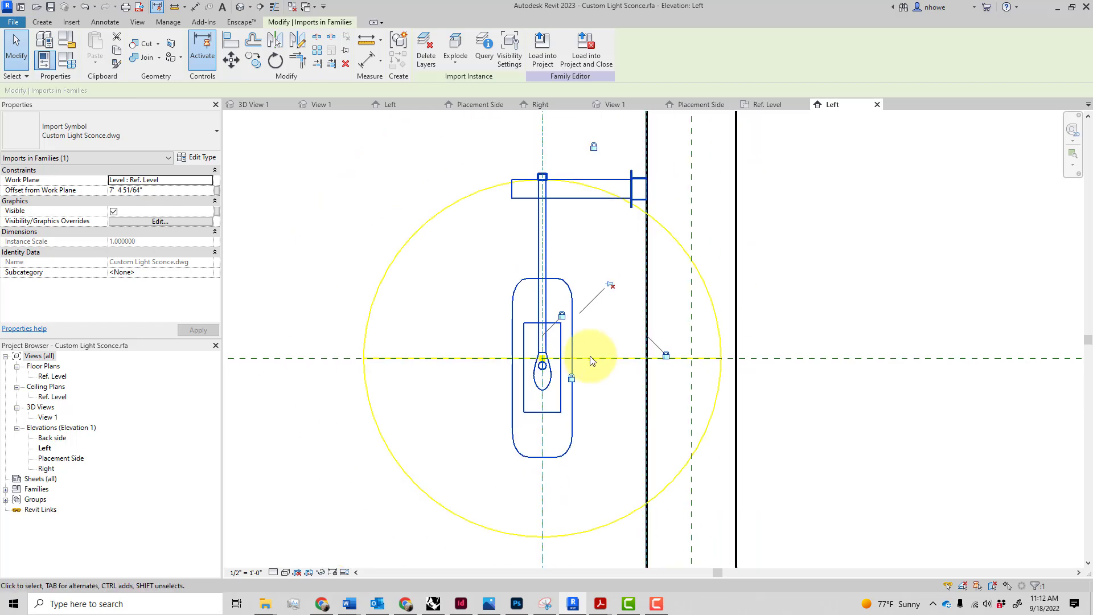
# Load the edited sconce family into Test Room.rvt, overwriting the existing version and its parameter values.
pyautogui.click(548, 60)
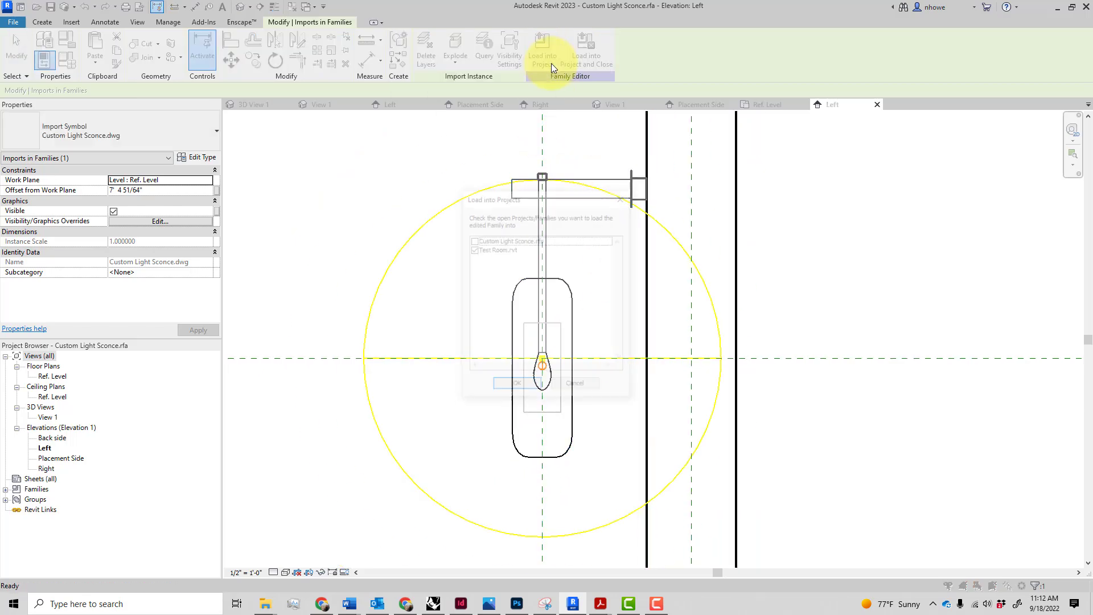
pyautogui.click(530, 388)
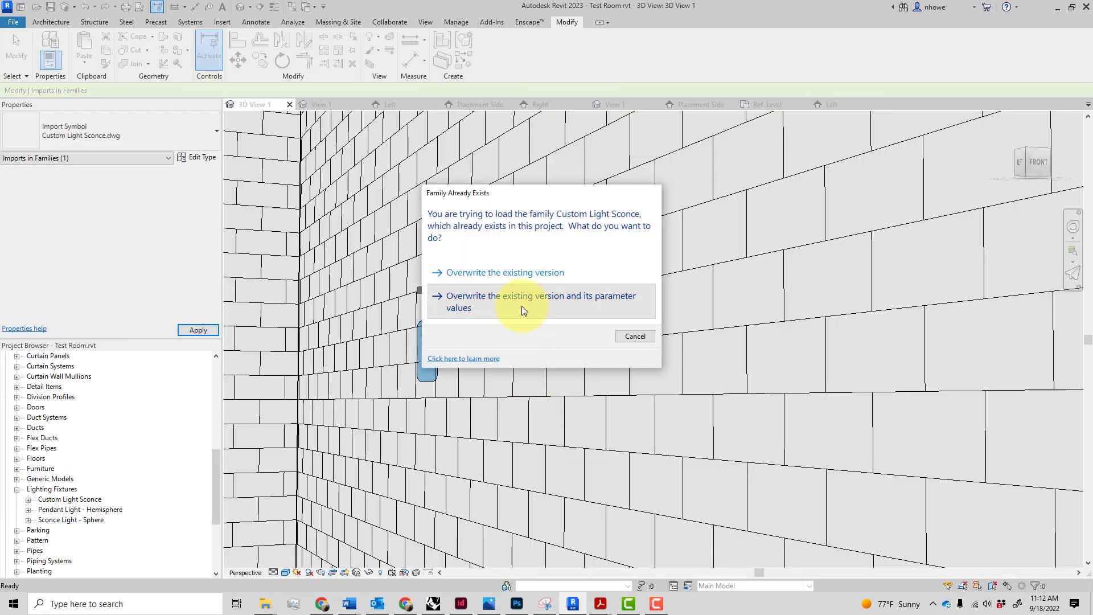
pyautogui.click(521, 305)
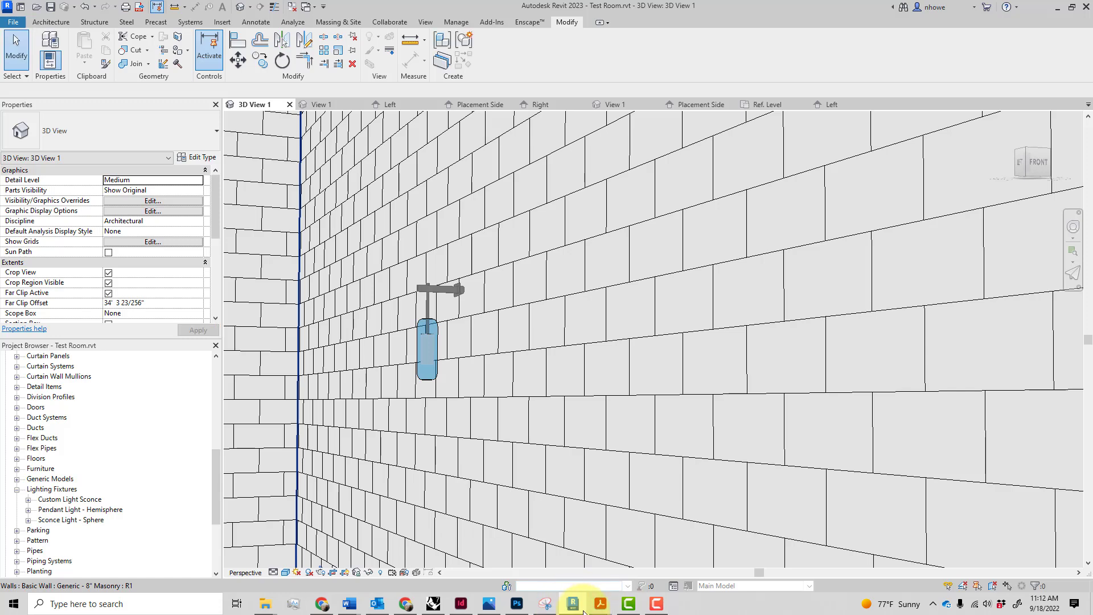
# Start Enscape again and move in close to the sconce to examine the updated lighting.
pyautogui.click(530, 21)
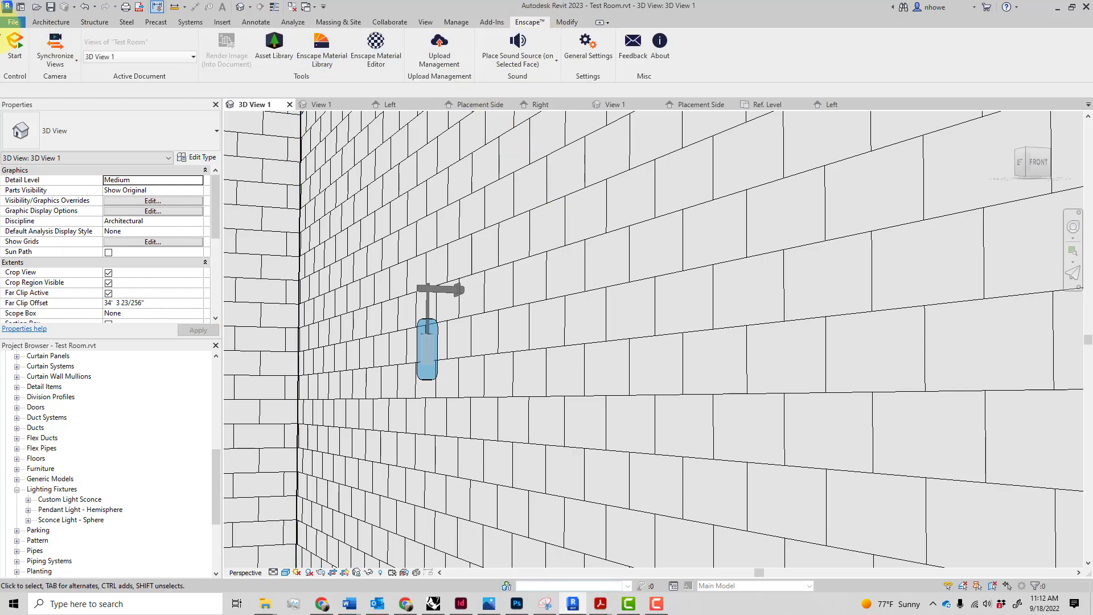
pyautogui.click(16, 50)
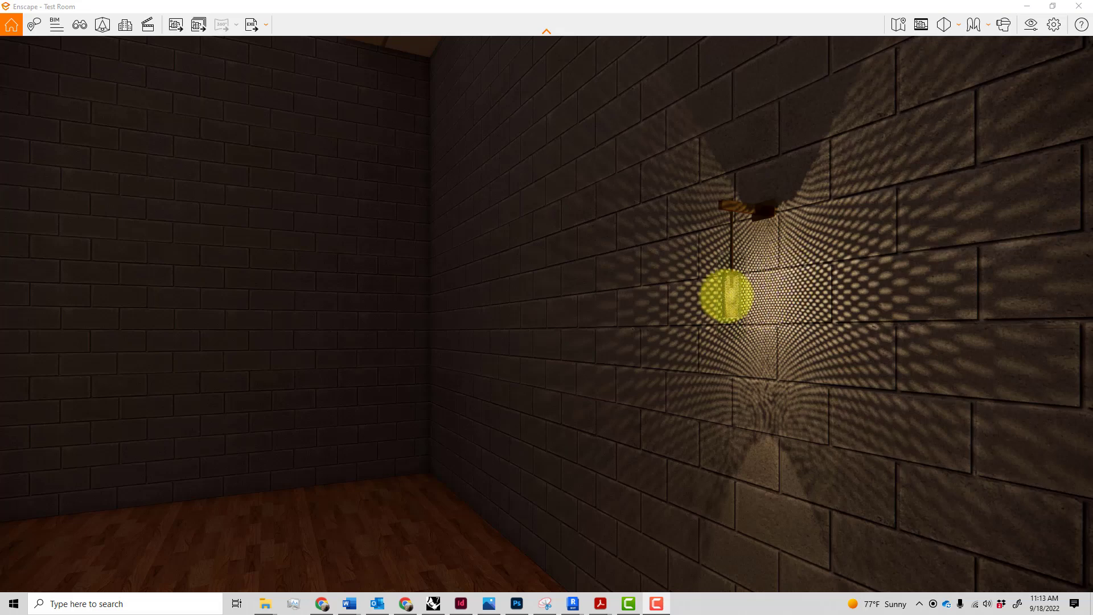
pyautogui.press('w')
pyautogui.press('d')
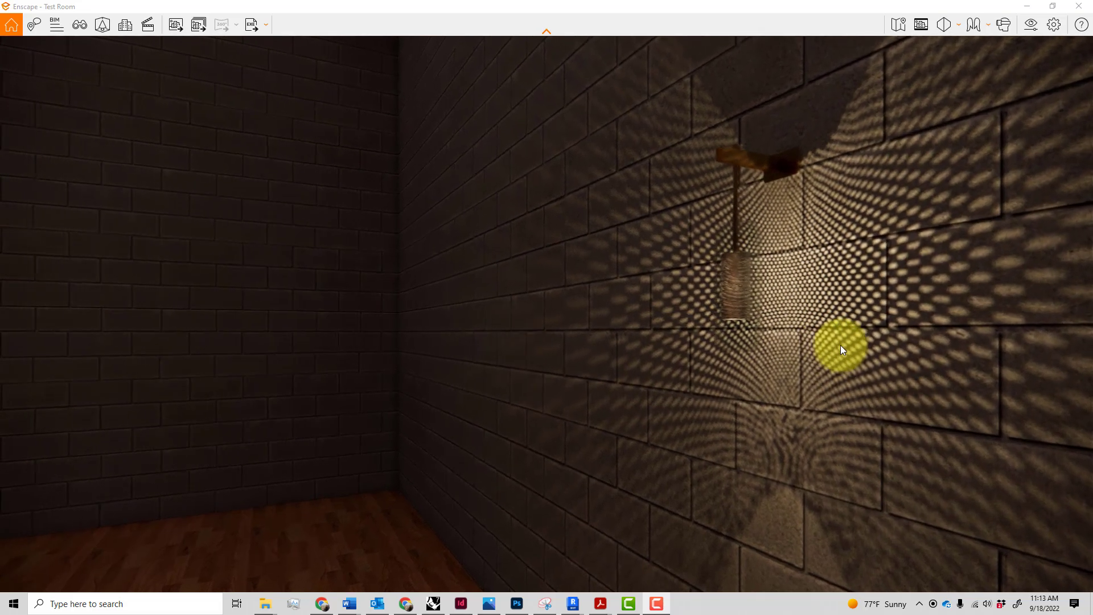
pyautogui.press('w')
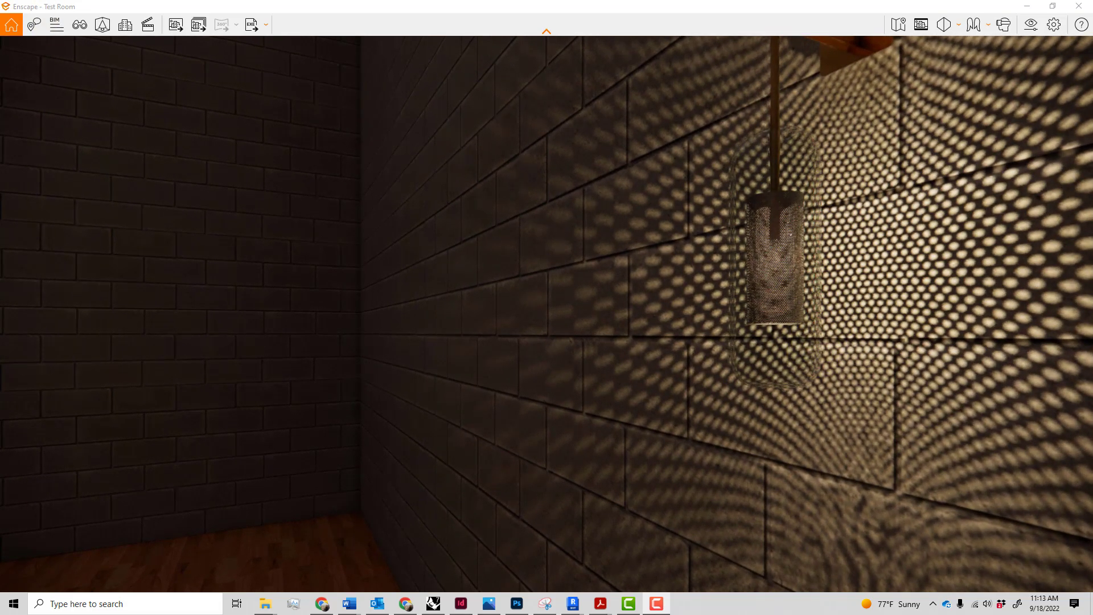